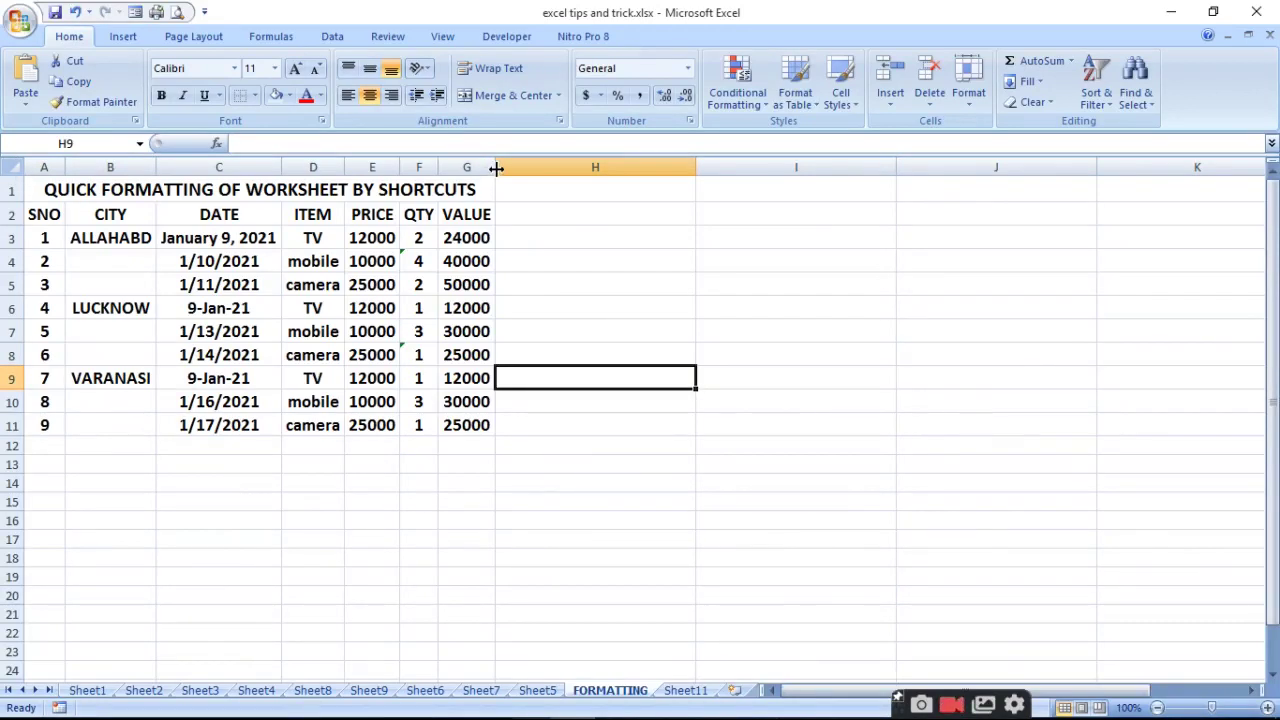
Widen column G, then select the whole sheet and widen every column together
{"action": "left_click_drag", "start_coordinate": [495, 168], "coordinate": [580, 180]}
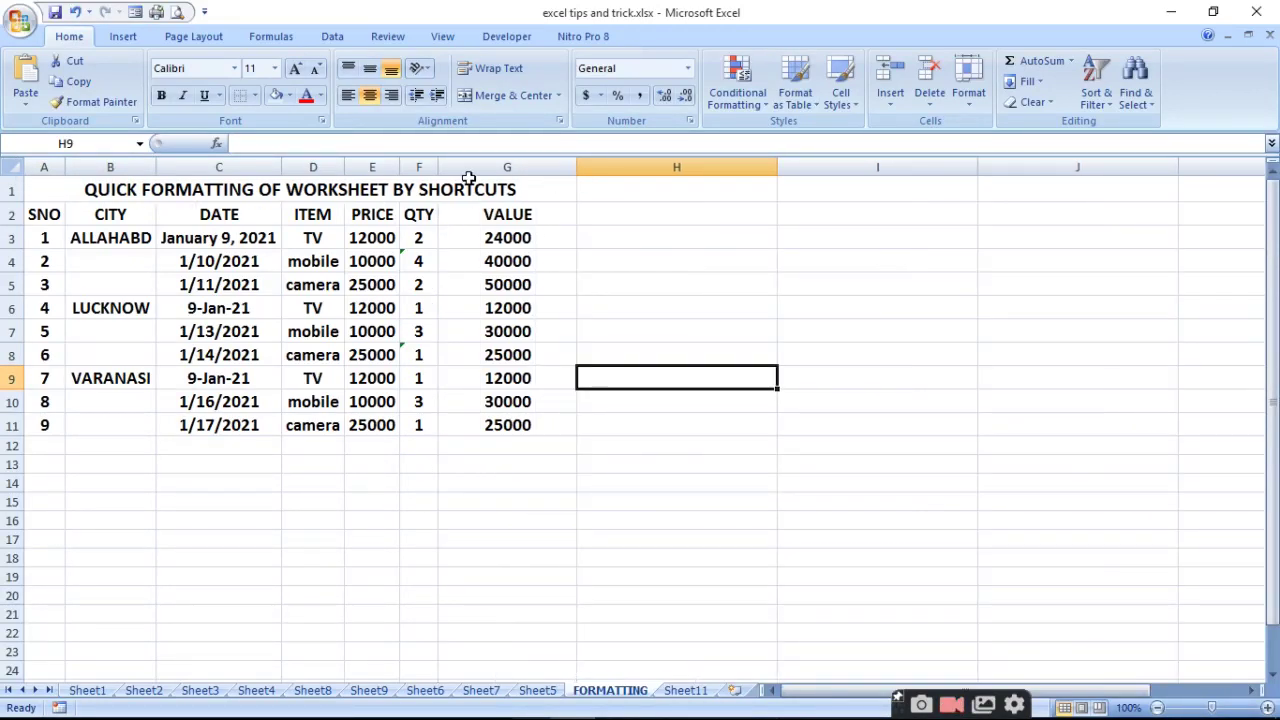
{"action": "left_click", "coordinate": [14, 168]}
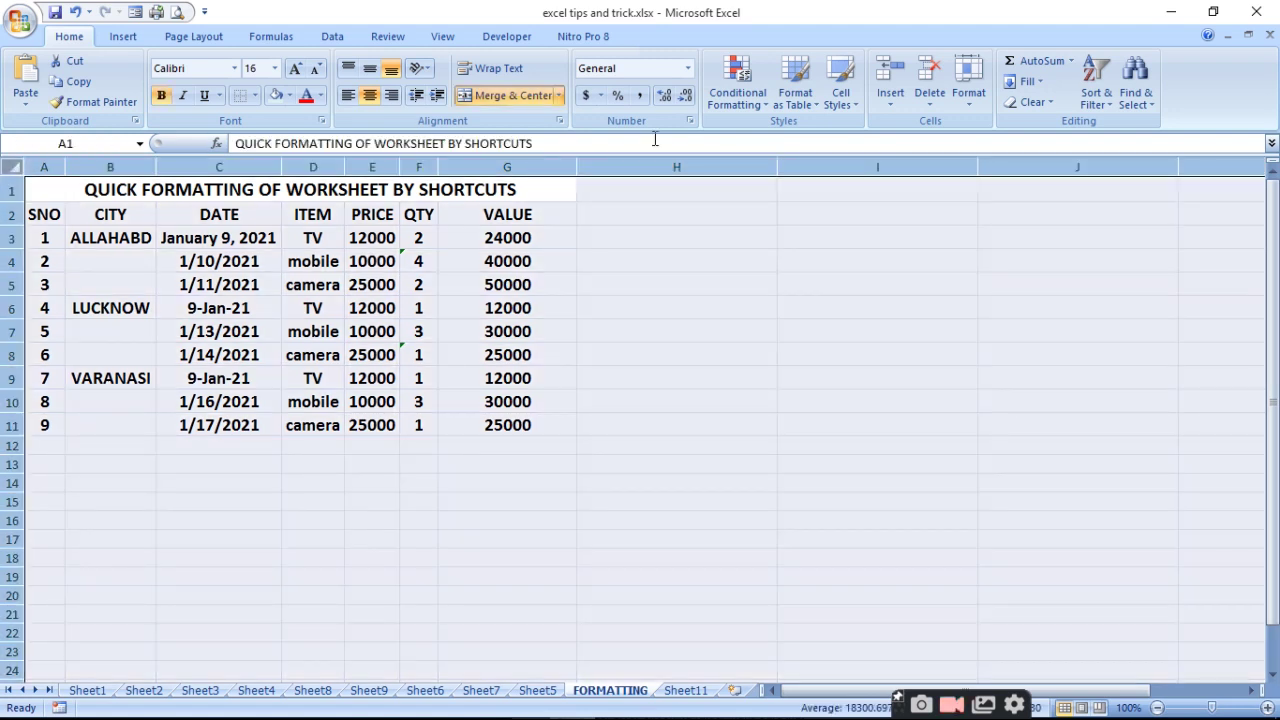
{"action": "left_click_drag", "start_coordinate": [576, 168], "coordinate": [630, 180]}
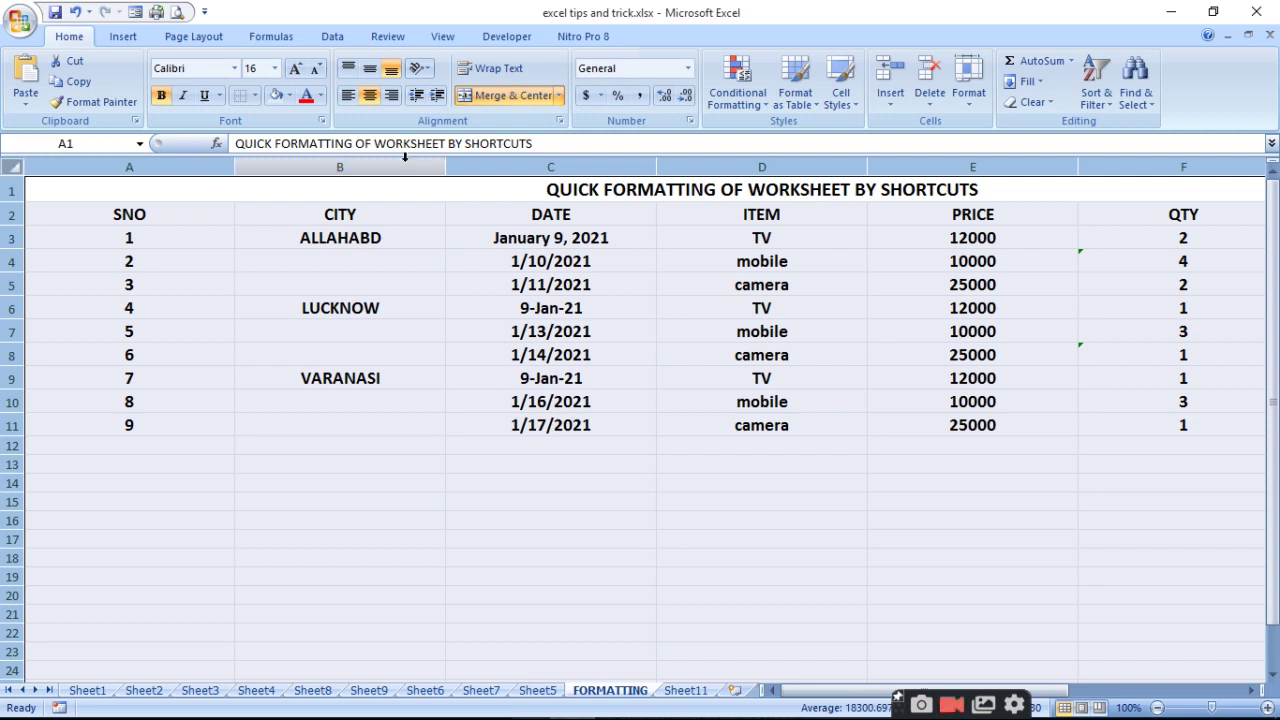
AutoFit all column widths to their contents with Alt+H, O, I
{"action": "key", "text": "alt+h"}
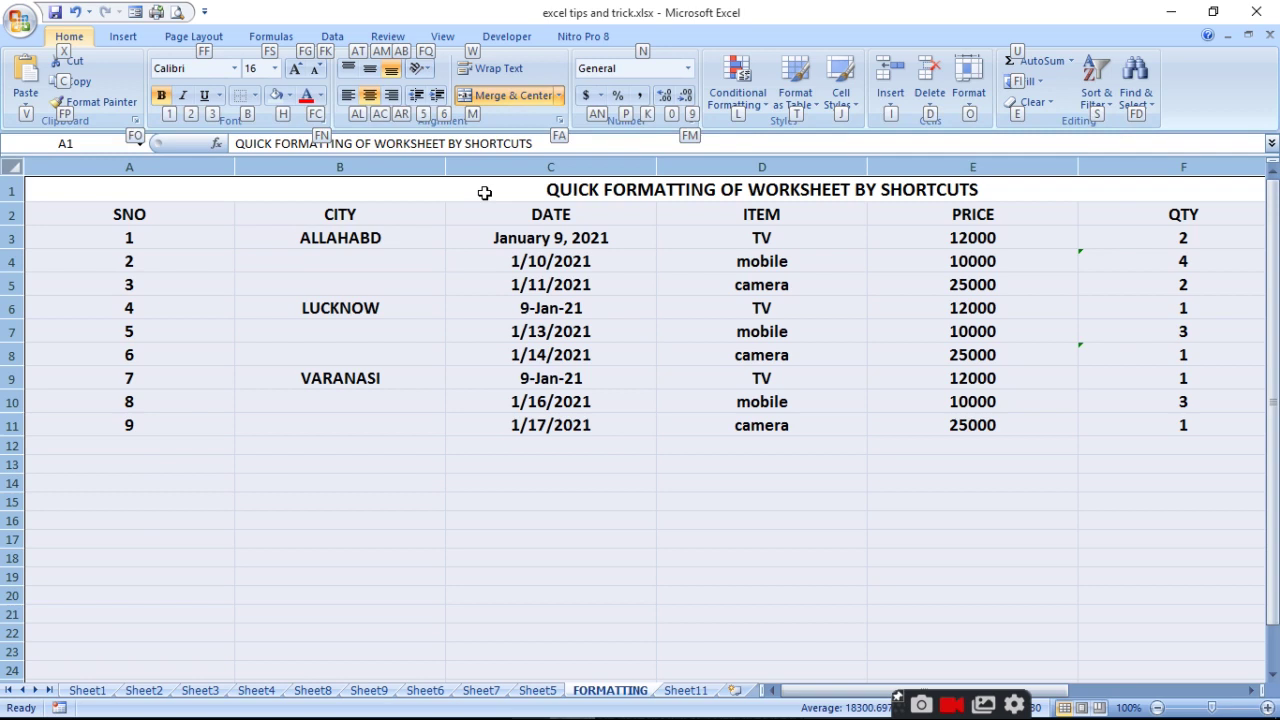
{"action": "key", "text": "o"}
{"action": "key", "text": "i"}
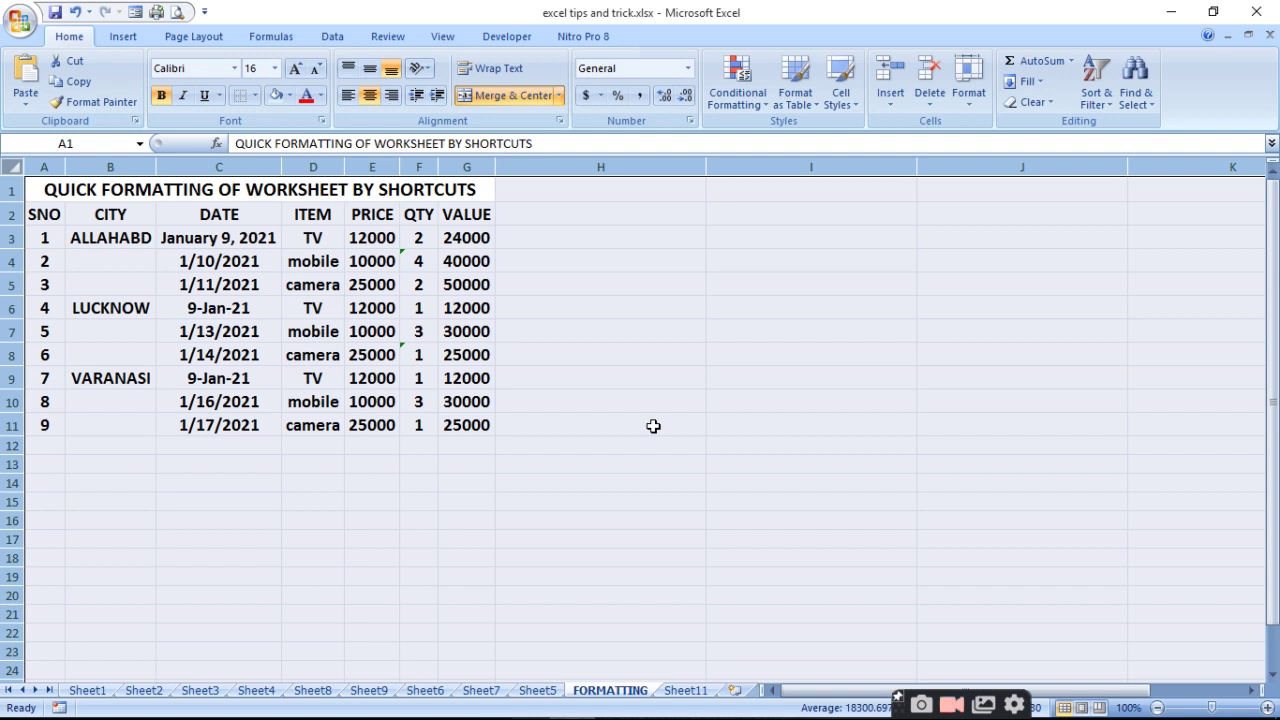
Start renaming the FORMATTING sheet tab with Alt+H, O, R
{"action": "key", "text": "alt+h"}
{"action": "key", "text": "o"}
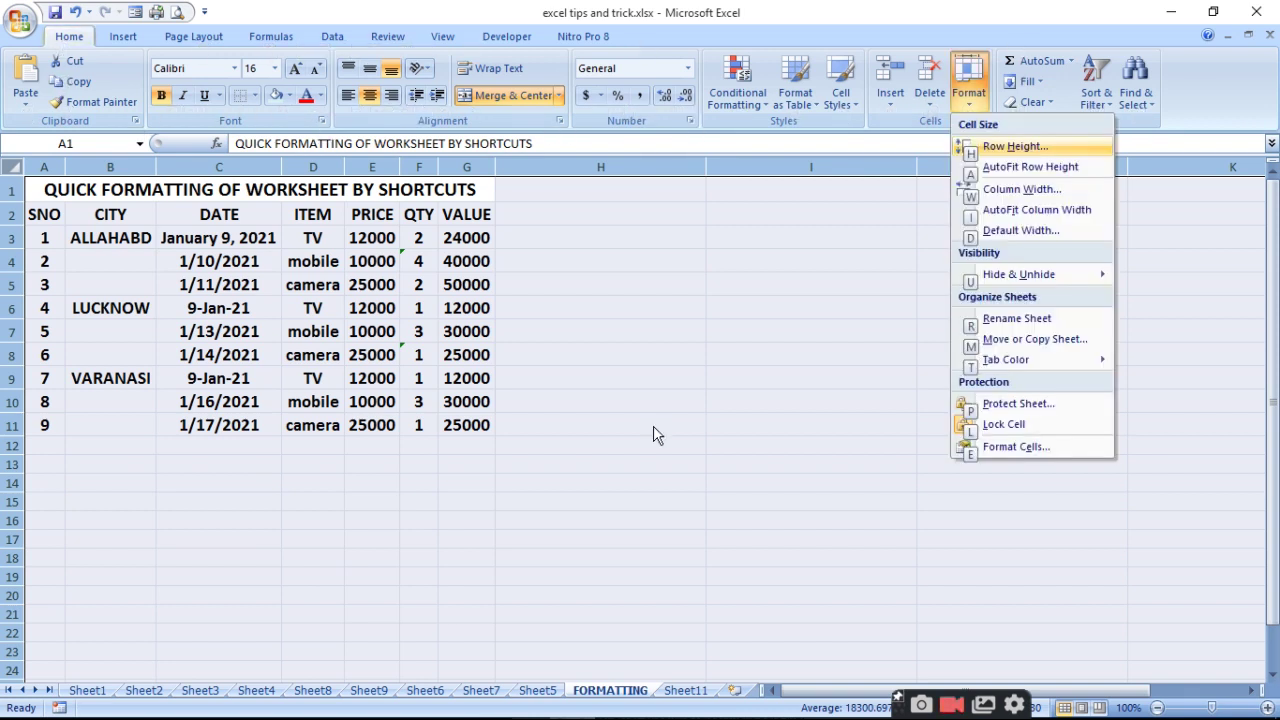
{"action": "key", "text": "r"}
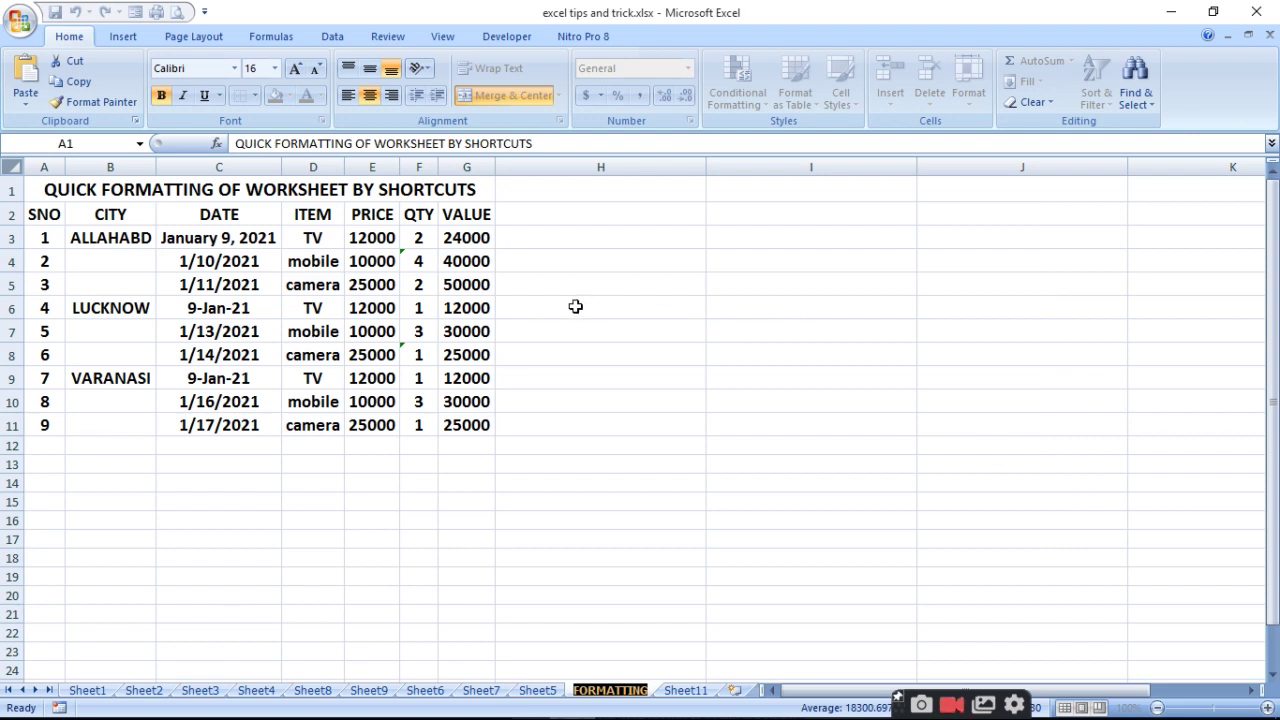
Keep the sheet name unchanged, look up SNO in the Research pane, and select the whole sheet
{"action": "left_click", "coordinate": [666, 262], "text": "alt"}
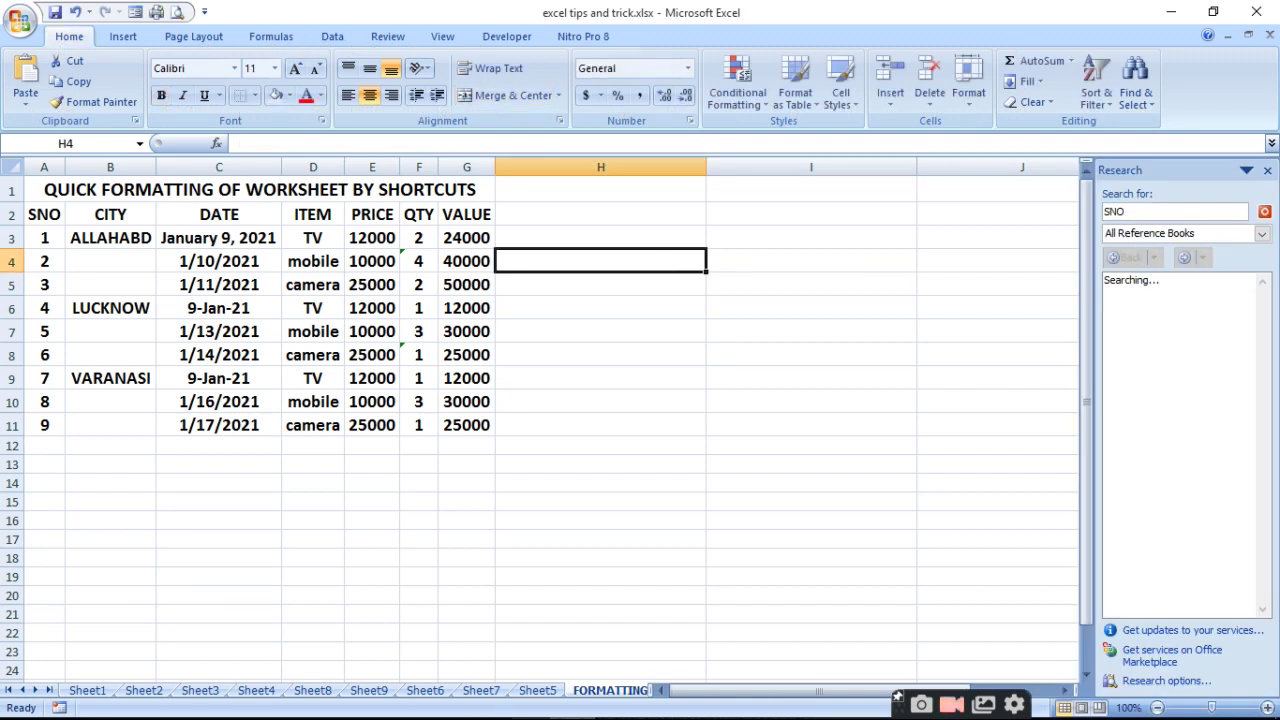
{"action": "key", "text": "alt+a"}
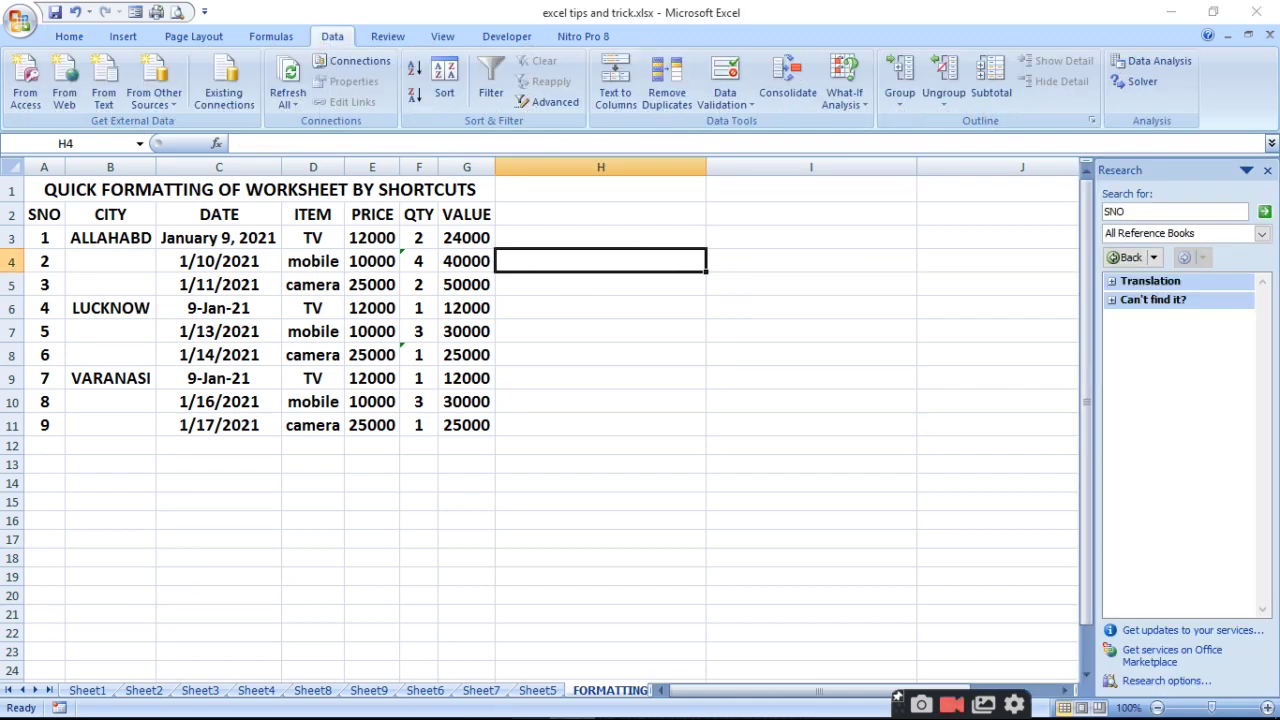
{"action": "left_click", "coordinate": [12, 167]}
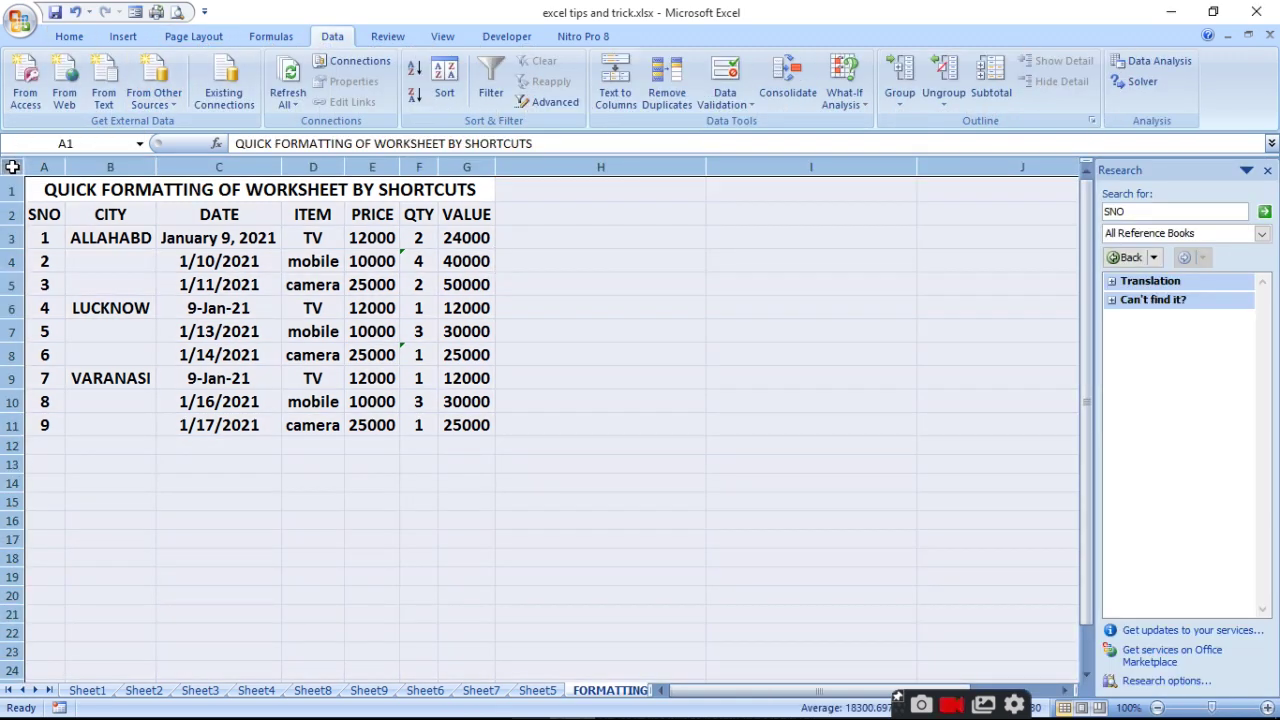
{"action": "key", "text": "alt+h"}
{"action": "key", "text": "alt"}
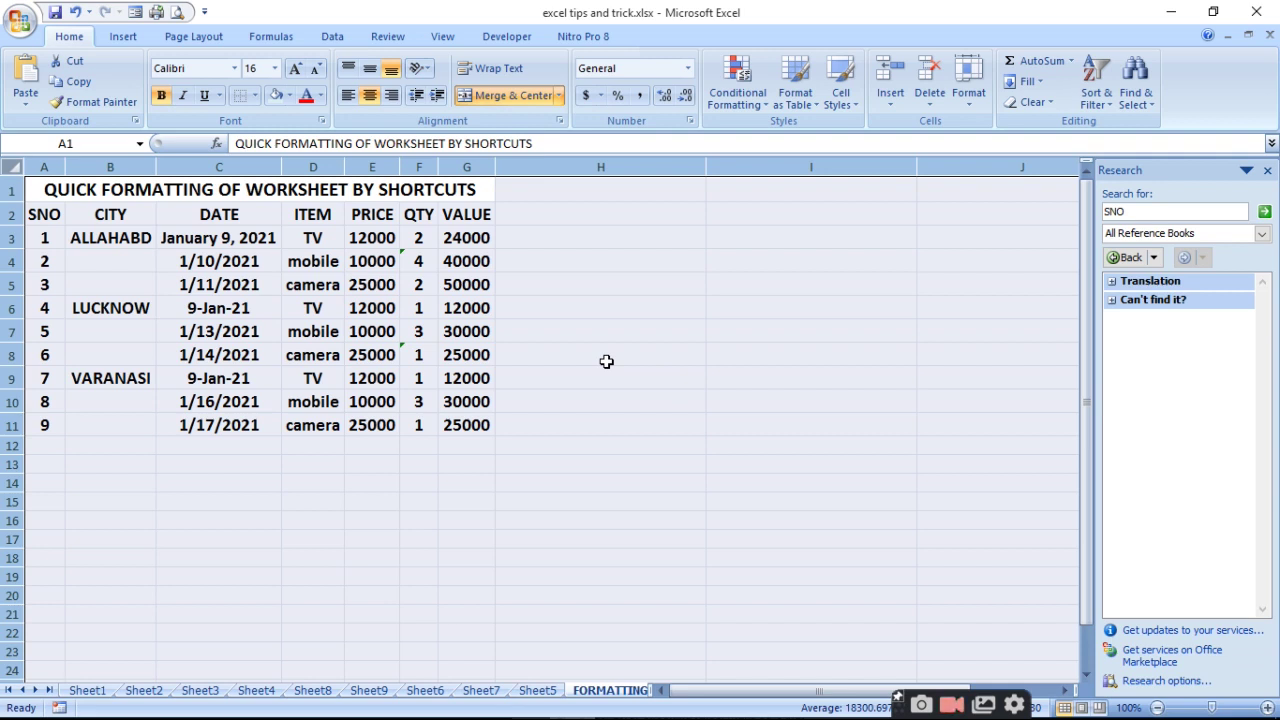
{"action": "key", "text": "ctrl+b"}
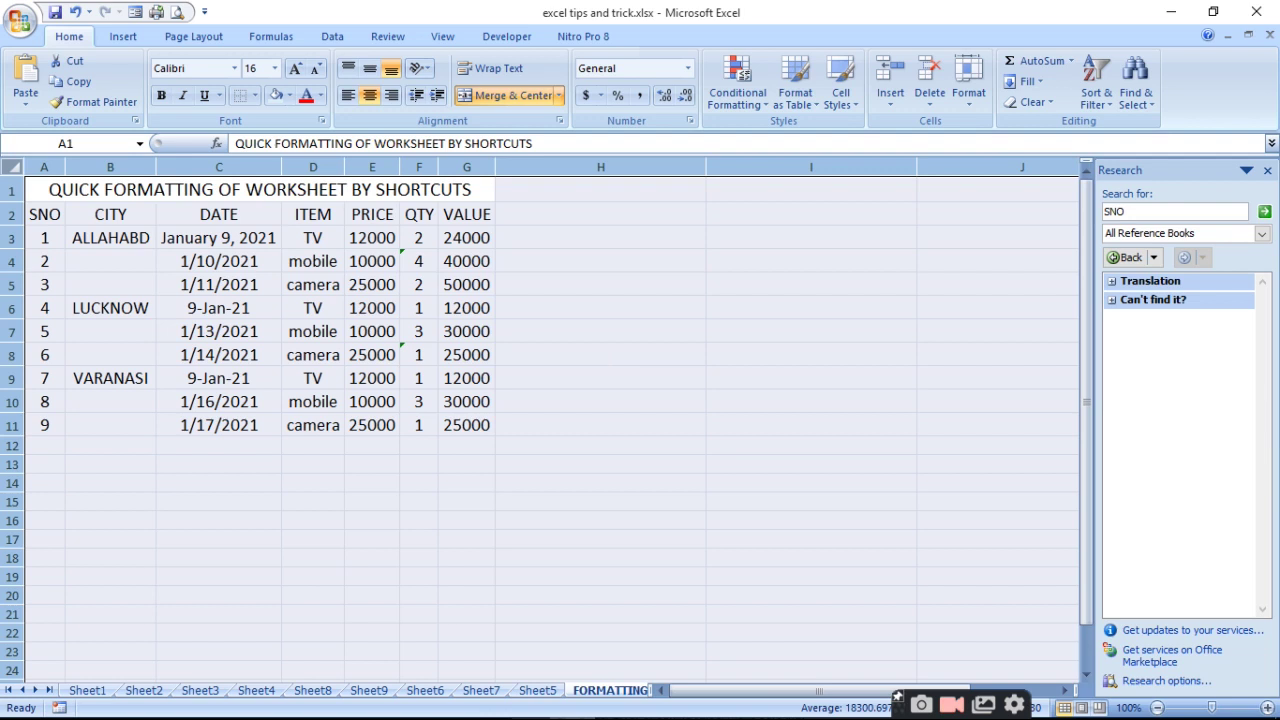
{"action": "left_click", "coordinate": [15, 166]}
{"action": "key", "text": "ctrl+b"}
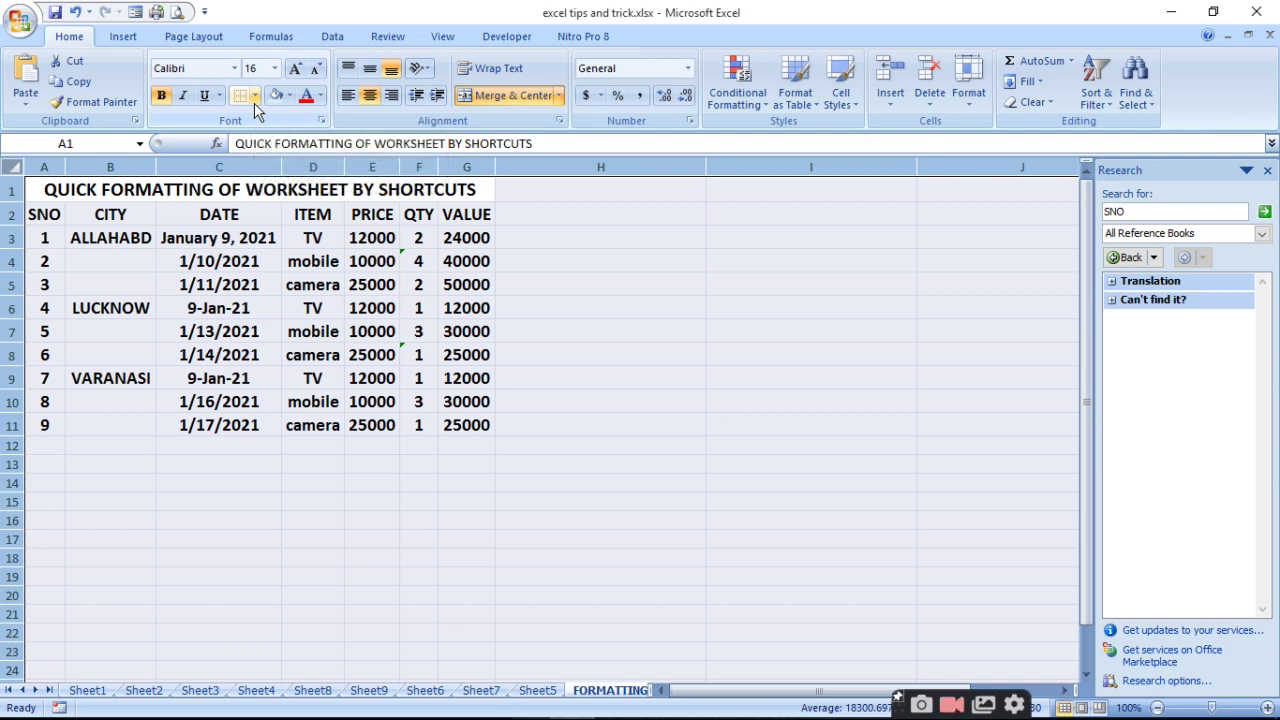
{"action": "key", "text": "alt+h"}
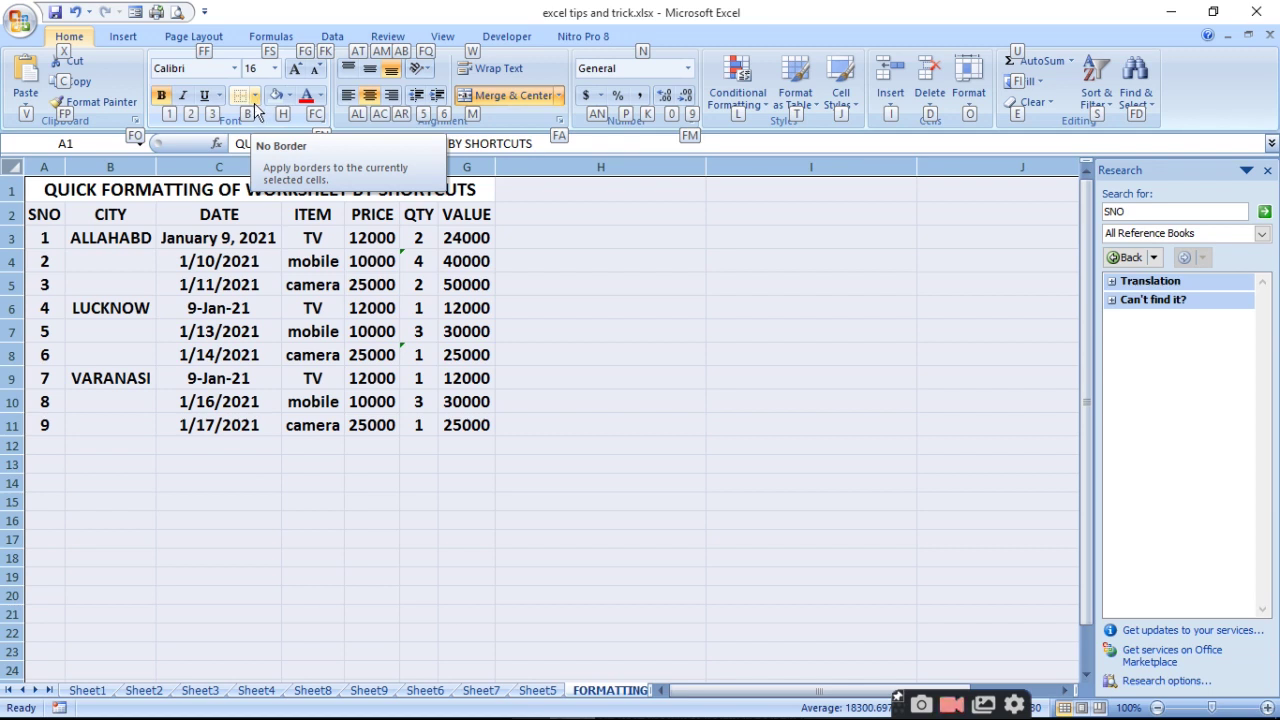
{"action": "key", "text": "a"}
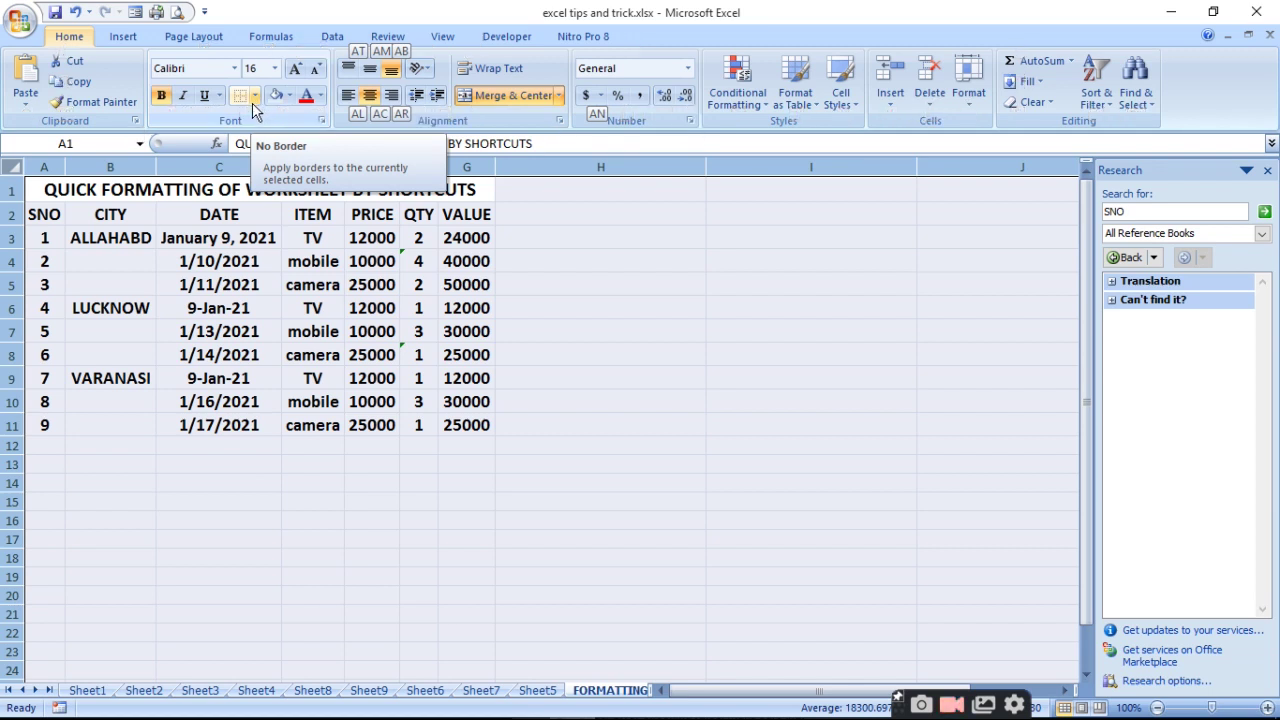
{"action": "left_click", "coordinate": [357, 188], "text": "alt"}
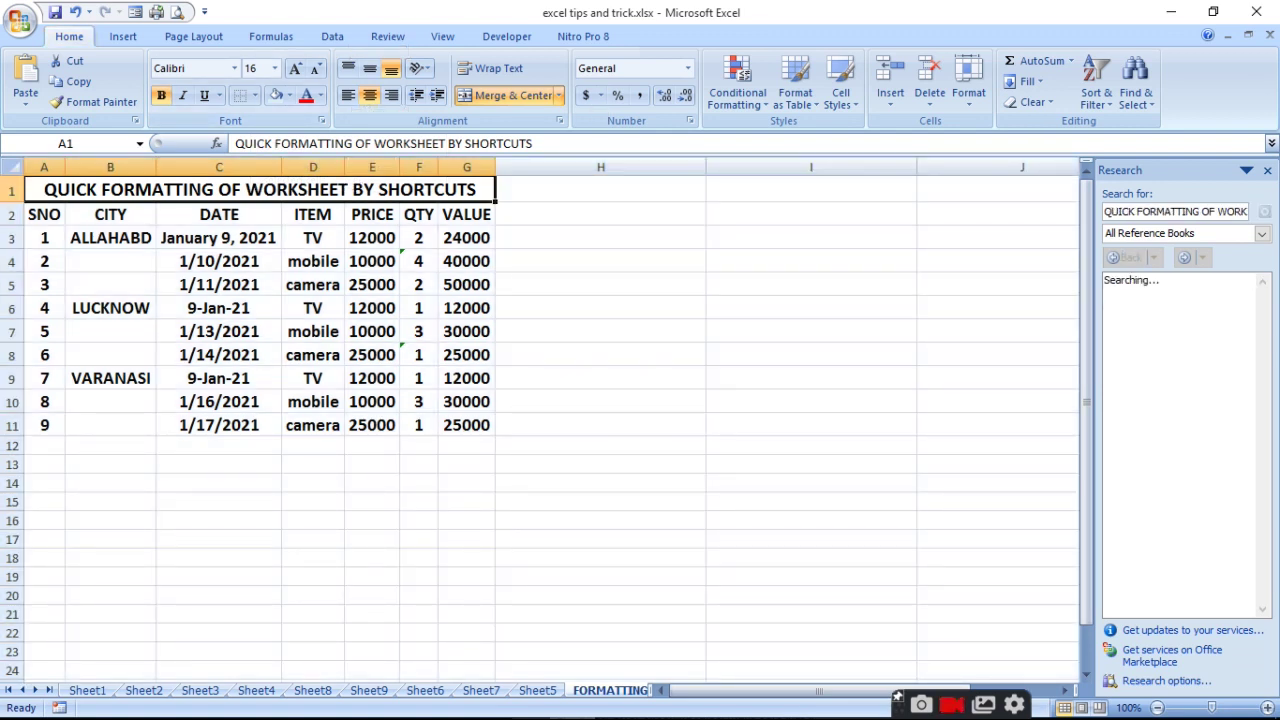
{"action": "left_click", "coordinate": [13, 168]}
{"action": "key", "text": "alt+h"}
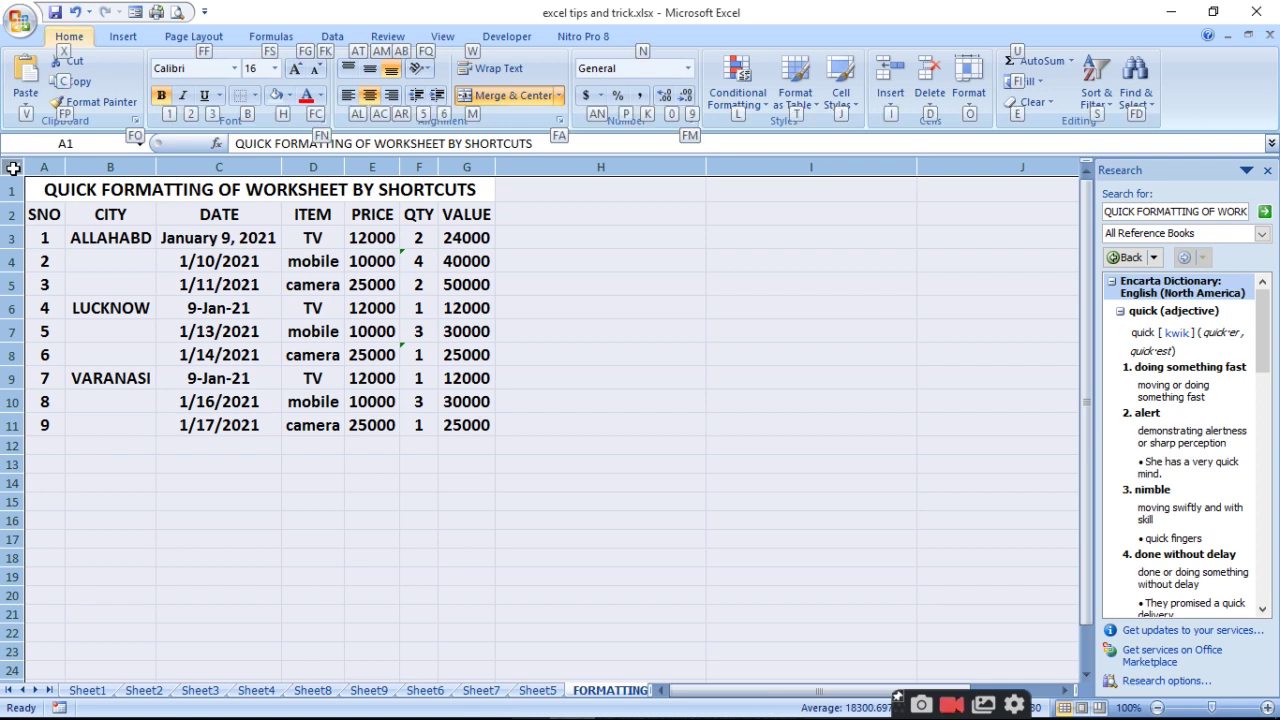
{"action": "key", "text": "b"}
{"action": "key", "text": "a"}
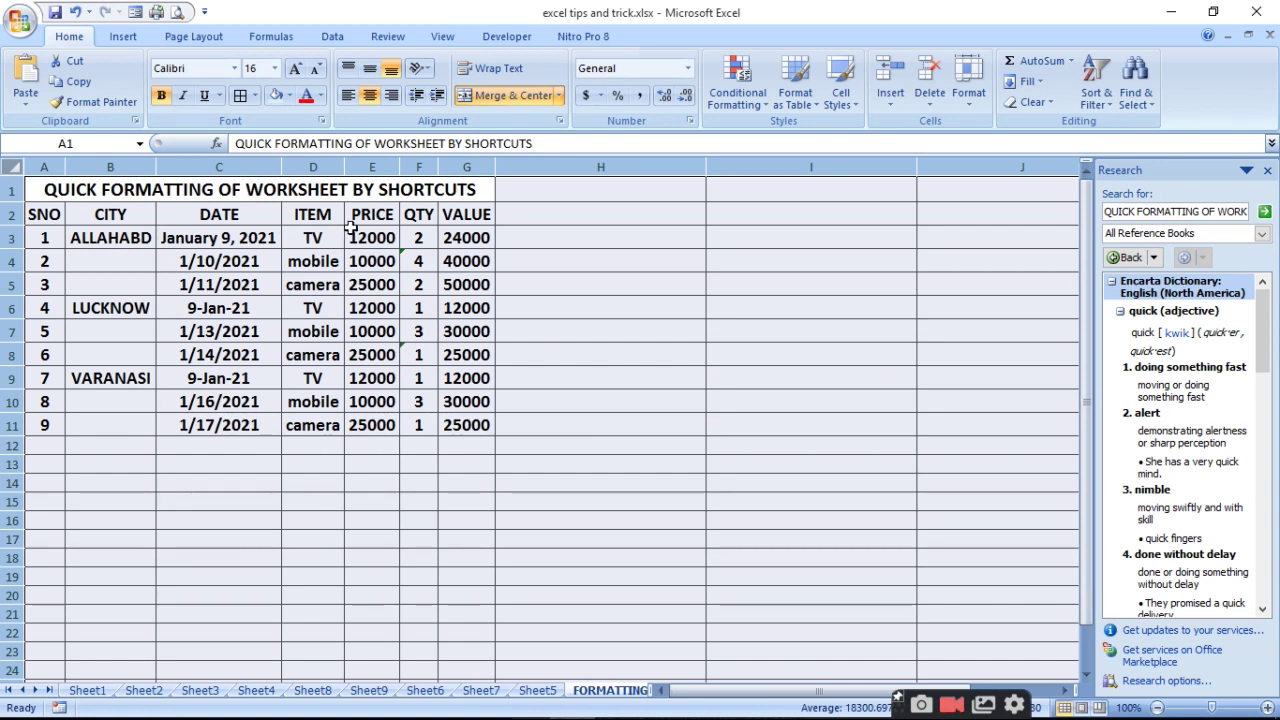
{"action": "key", "text": "alt"}
{"action": "key", "text": "h"}
{"action": "key", "text": "b"}
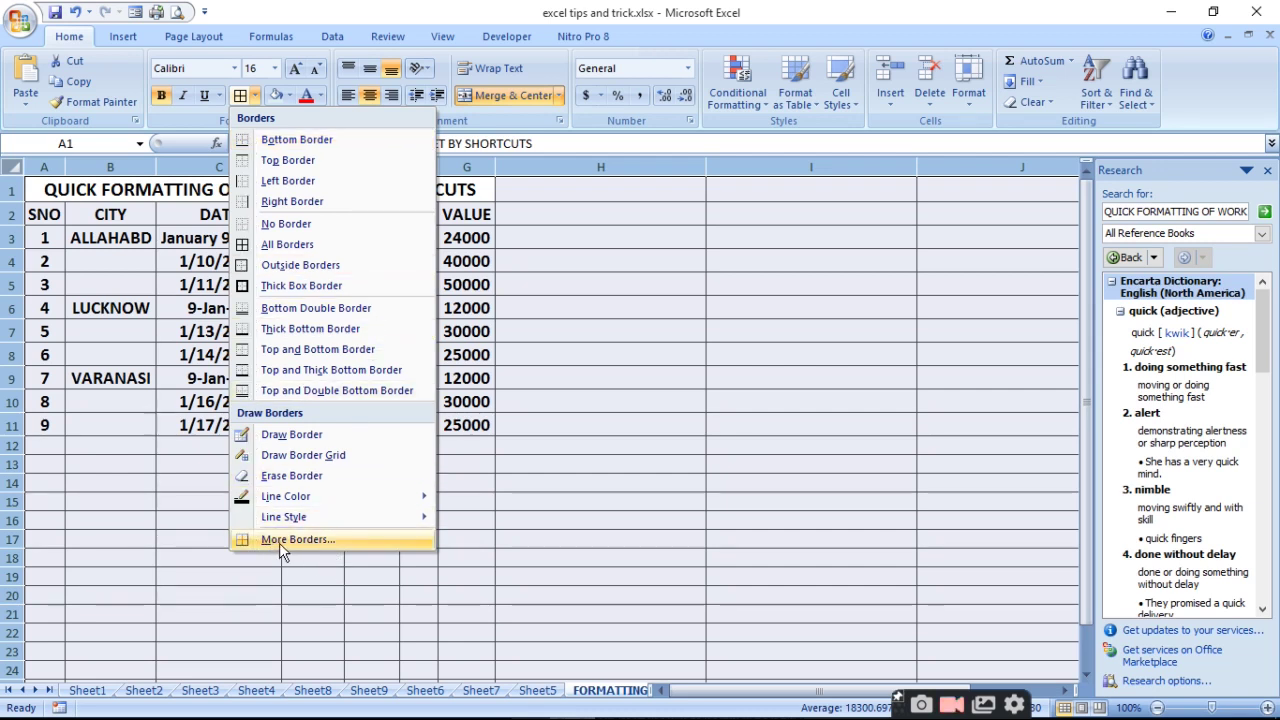
{"action": "left_click", "coordinate": [281, 224]}
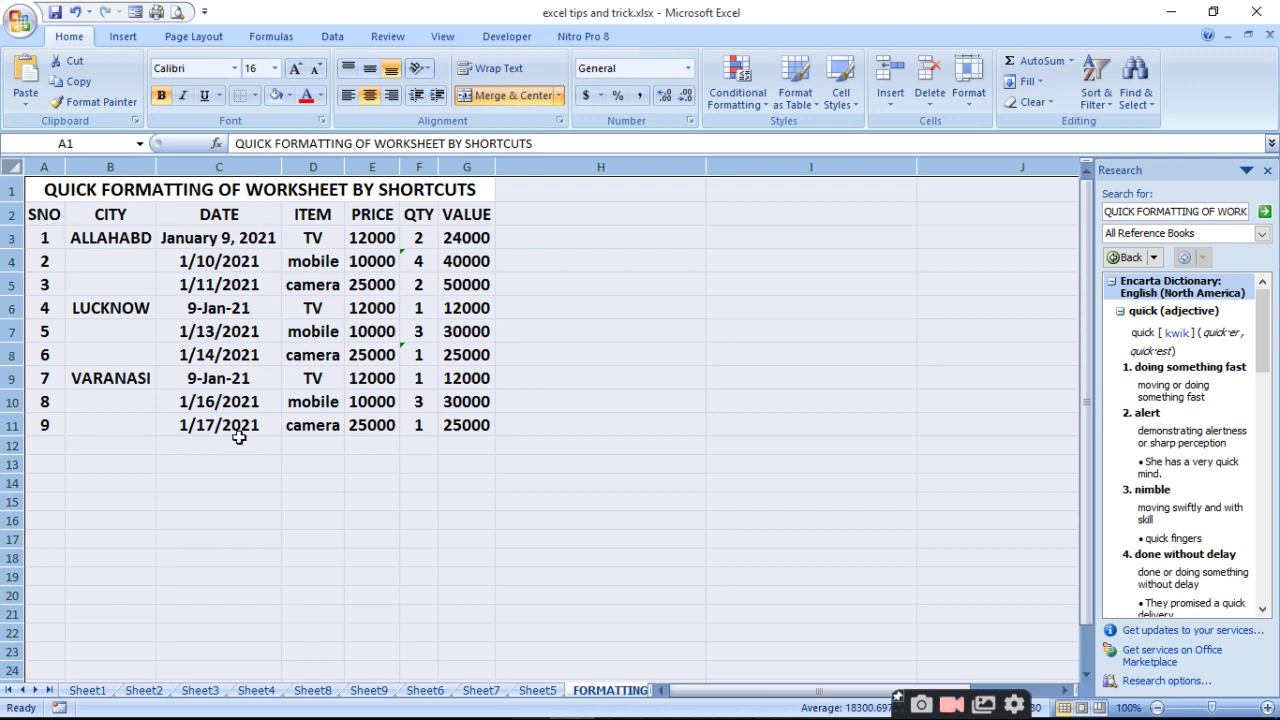
Format the DATE cells C3:C11 with the short 3/14/01 Date style
{"action": "left_click_drag", "start_coordinate": [244, 236], "coordinate": [241, 423]}
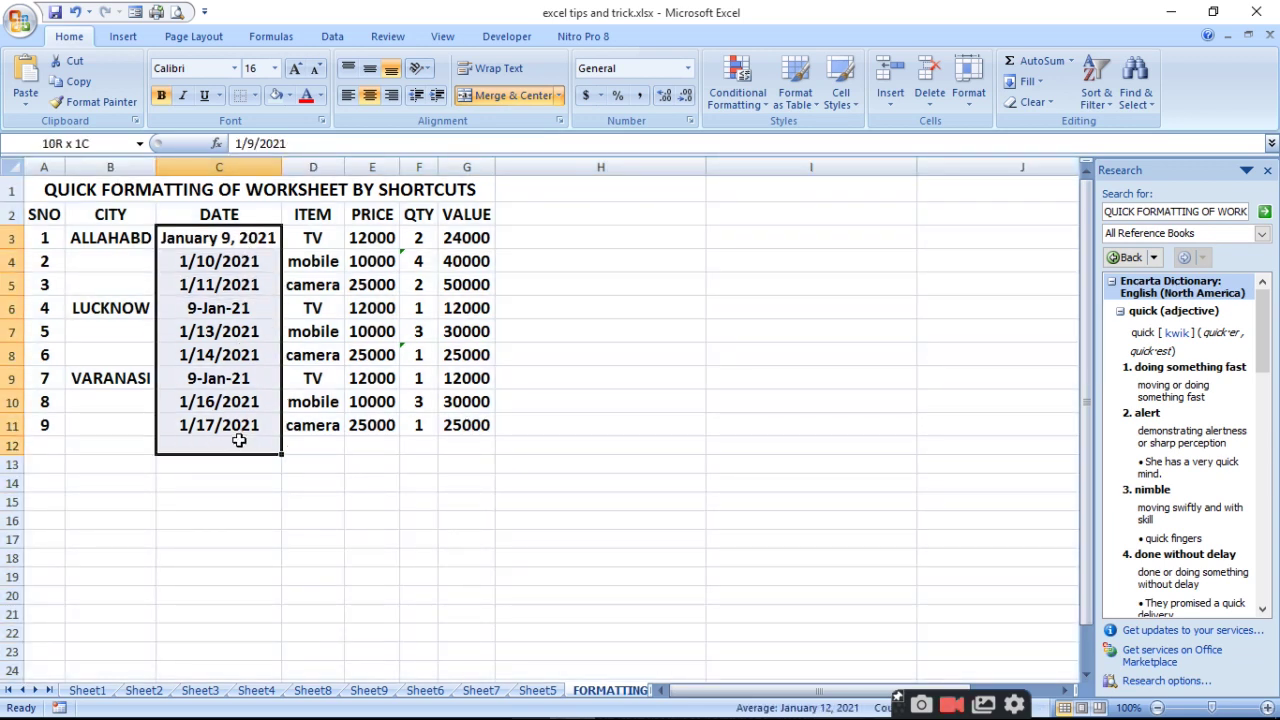
{"action": "right_click", "coordinate": [243, 426]}
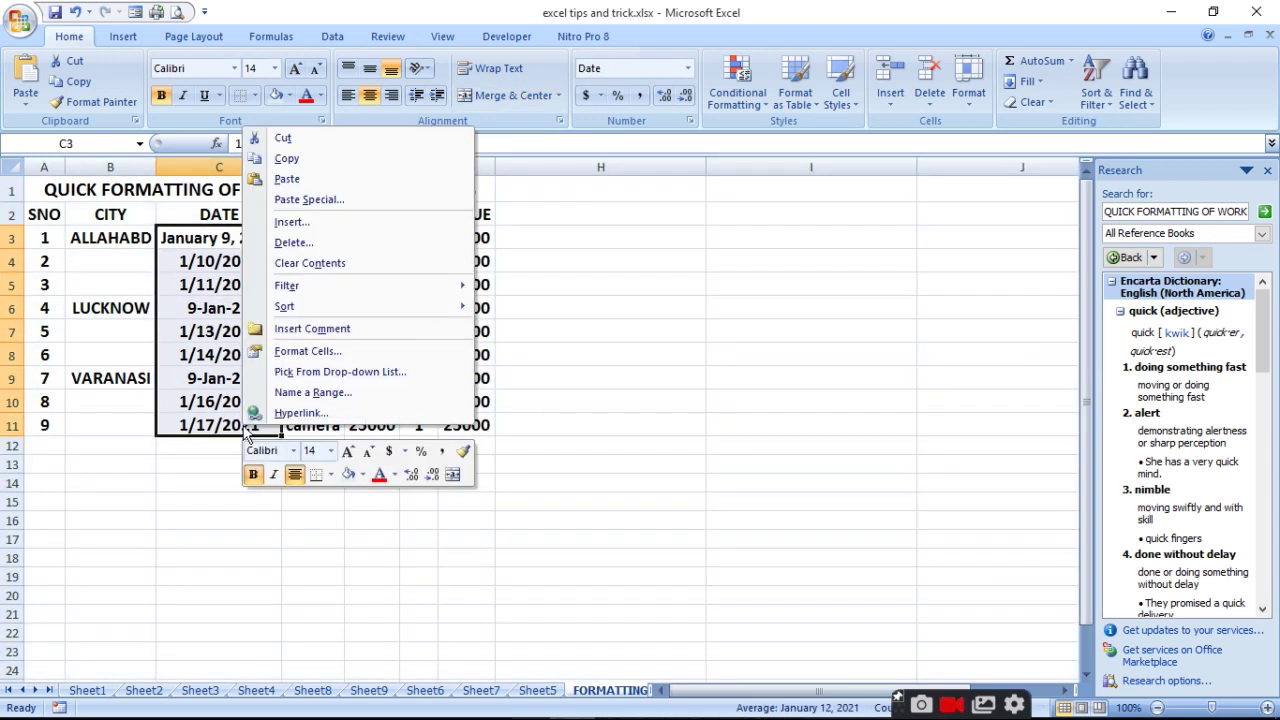
{"action": "left_click", "coordinate": [307, 351]}
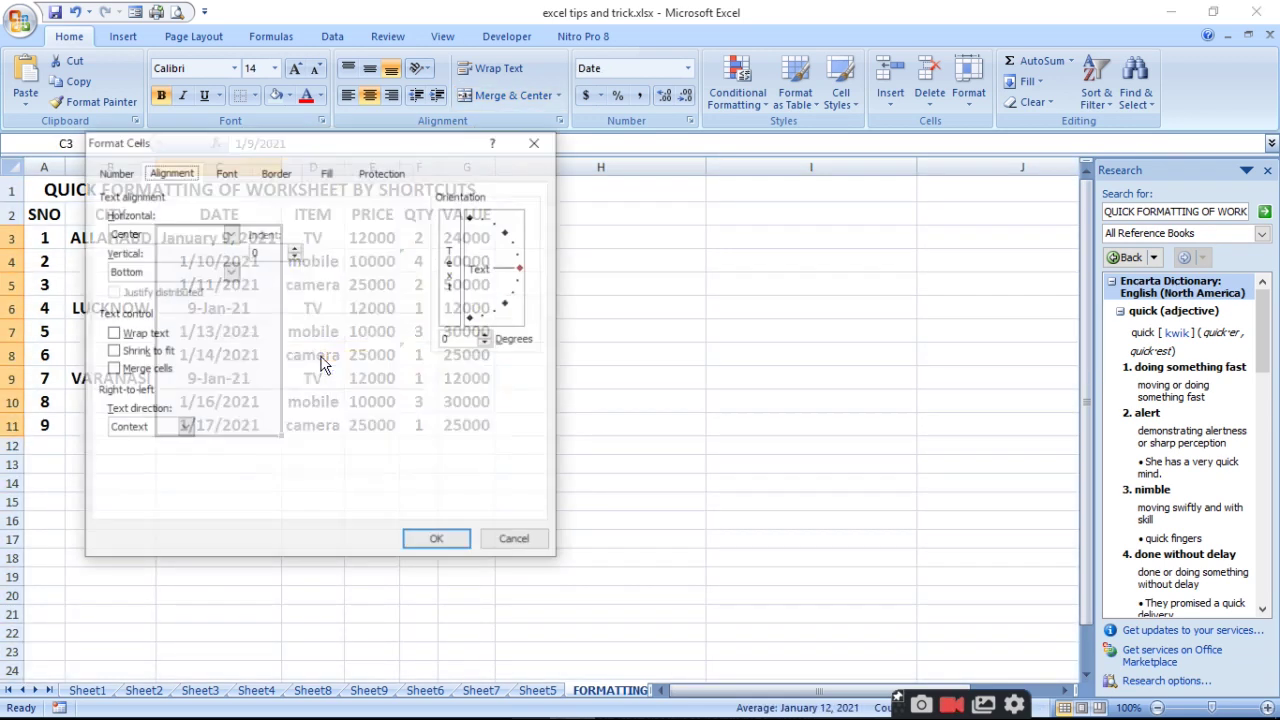
{"action": "left_click", "coordinate": [116, 172]}
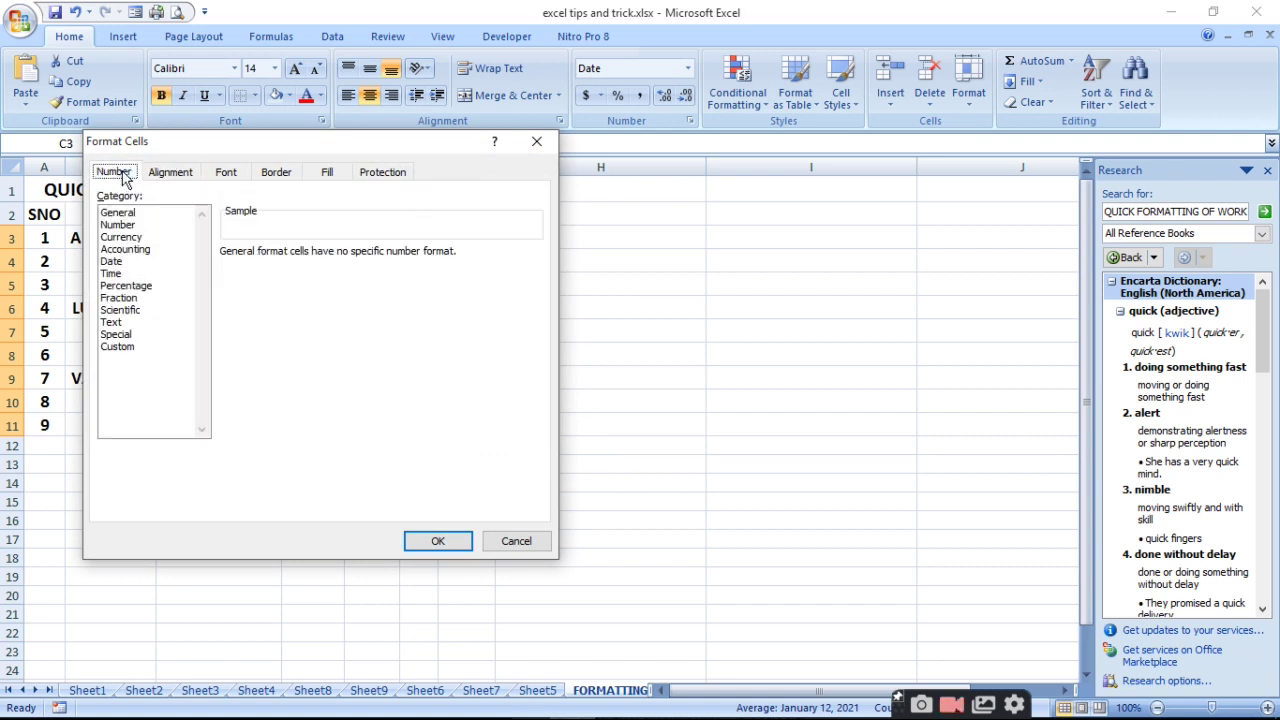
{"action": "left_click", "coordinate": [114, 262]}
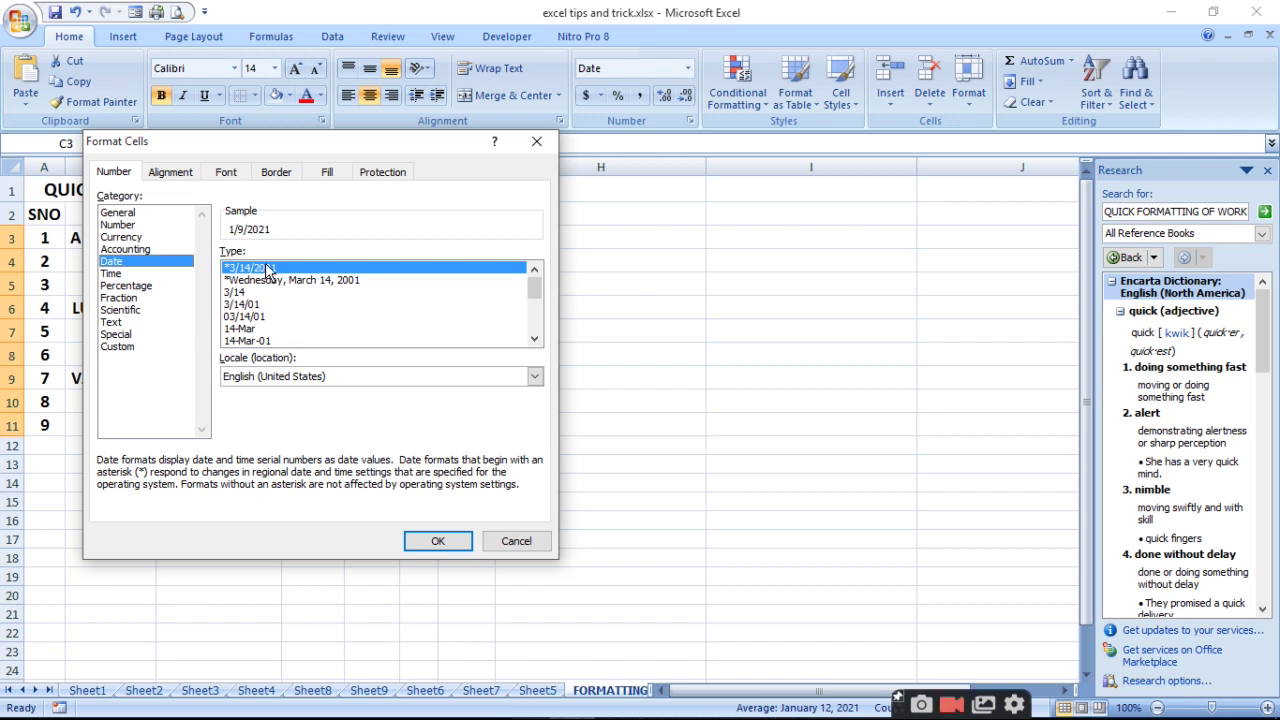
{"action": "left_click", "coordinate": [262, 304]}
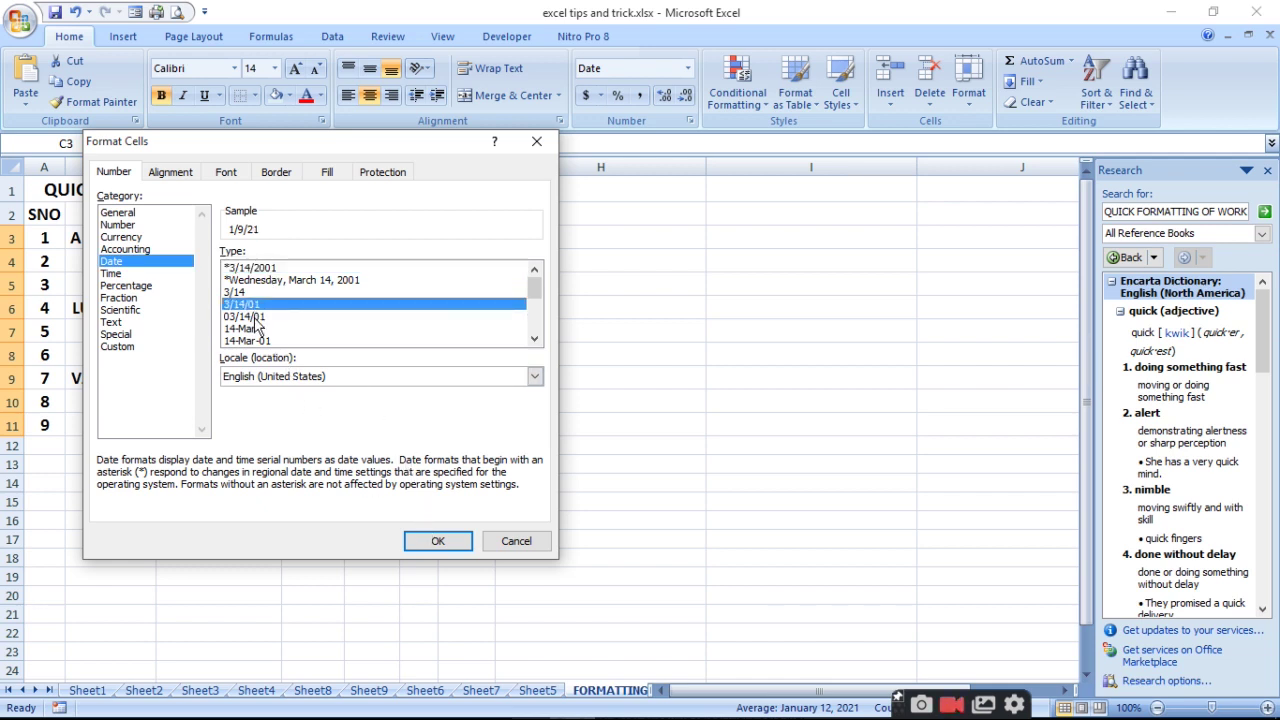
{"action": "left_click", "coordinate": [442, 540]}
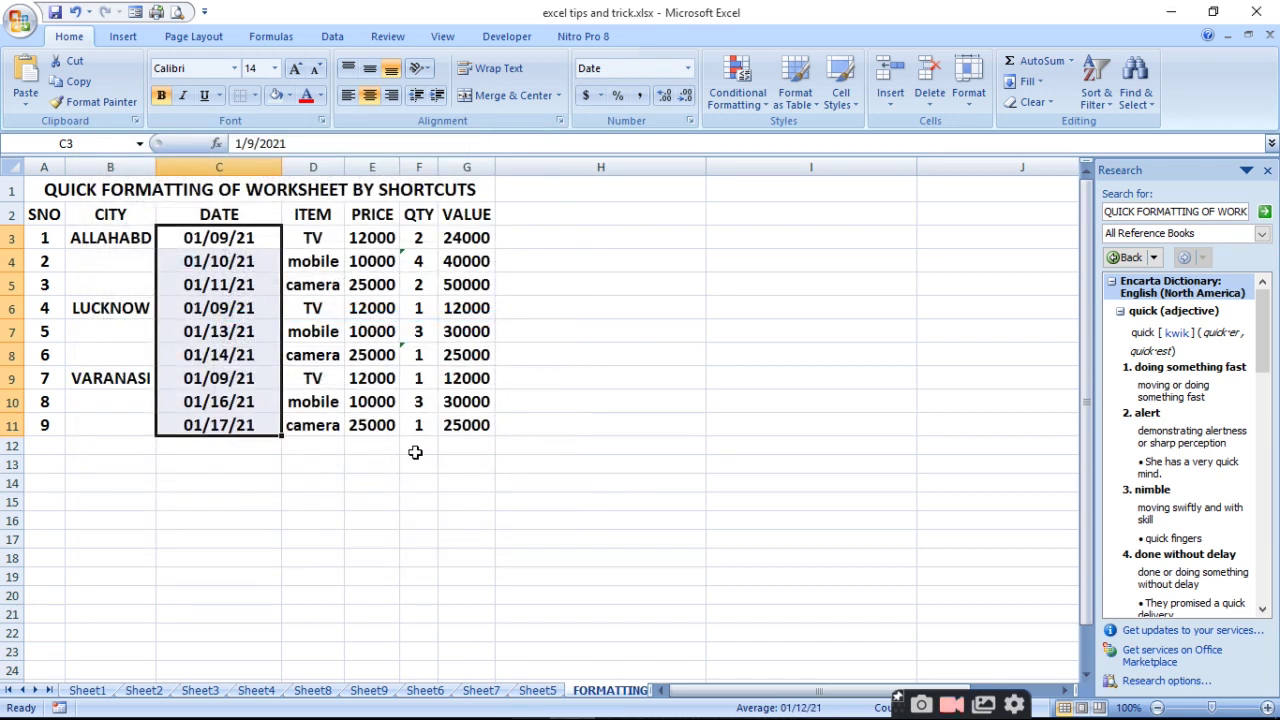
Copy the QTY values F3:F11 into H3:H11
{"action": "left_click_drag", "start_coordinate": [419, 238], "coordinate": [430, 428]}
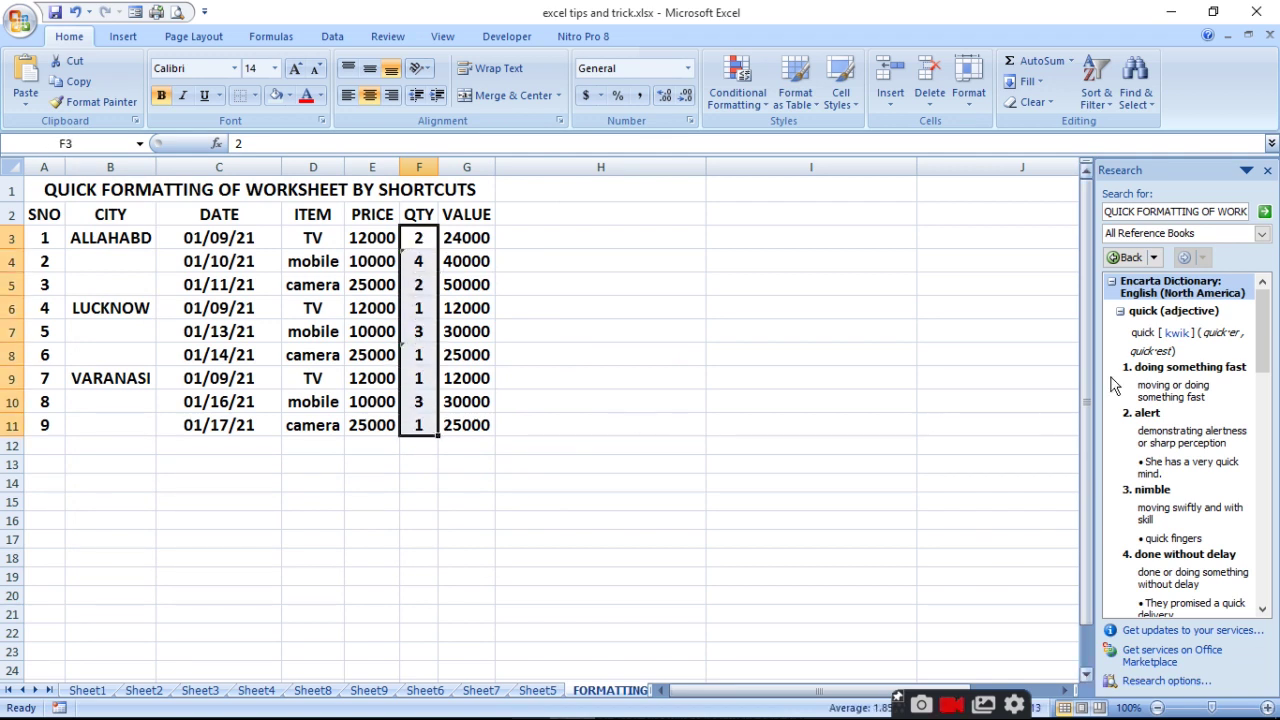
{"action": "key", "text": "ctrl+c"}
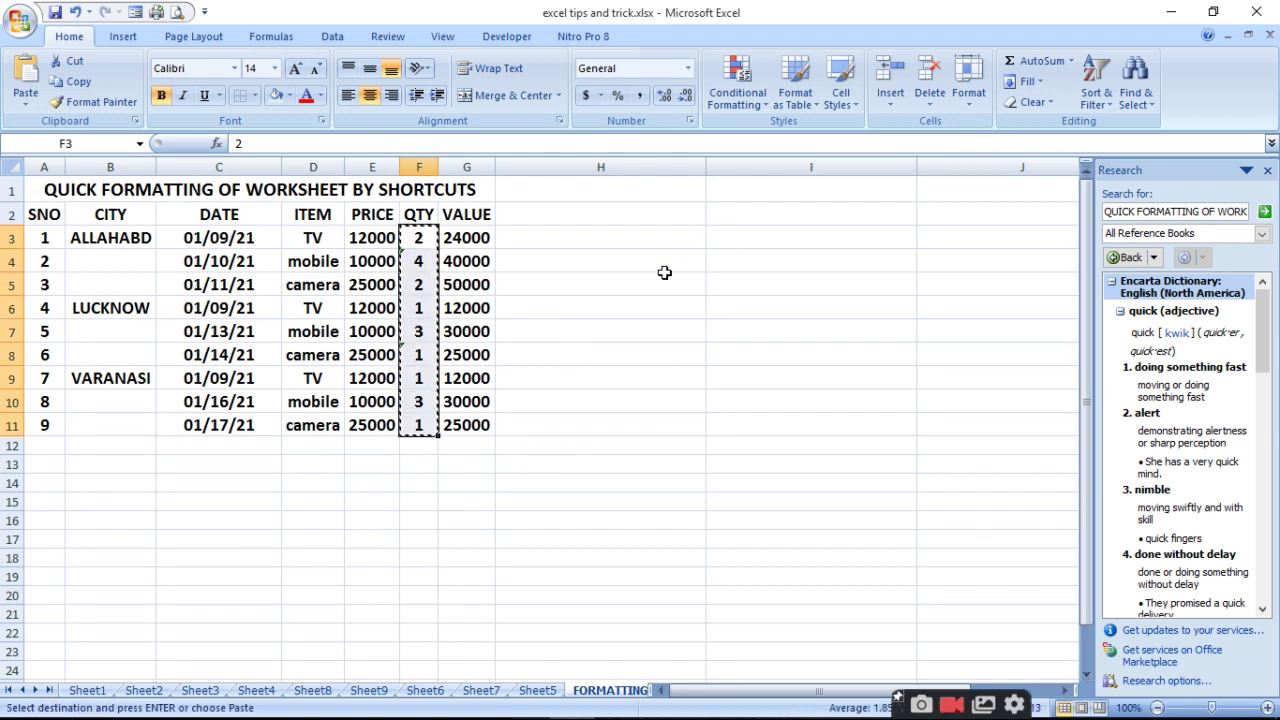
{"action": "left_click", "coordinate": [603, 239]}
{"action": "key", "text": "ctrl+v"}
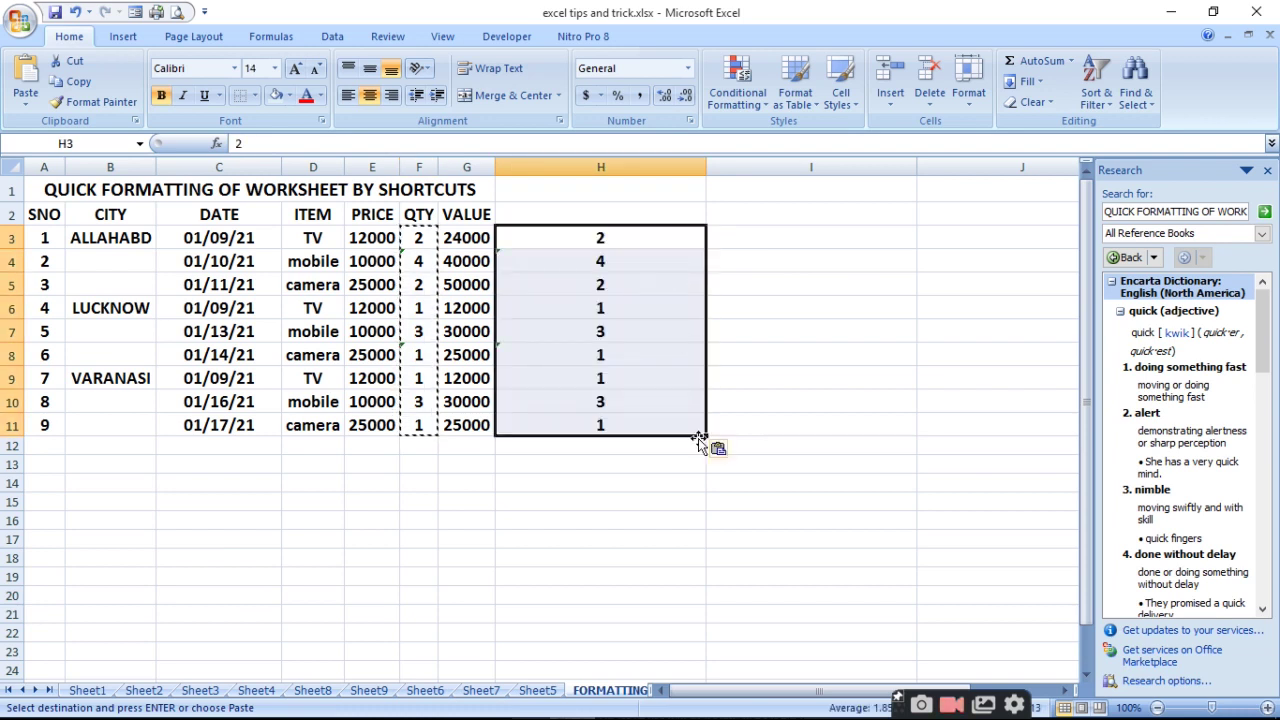
Insert AutoSum totals into cells H12 and H13
{"action": "left_click", "coordinate": [599, 447]}
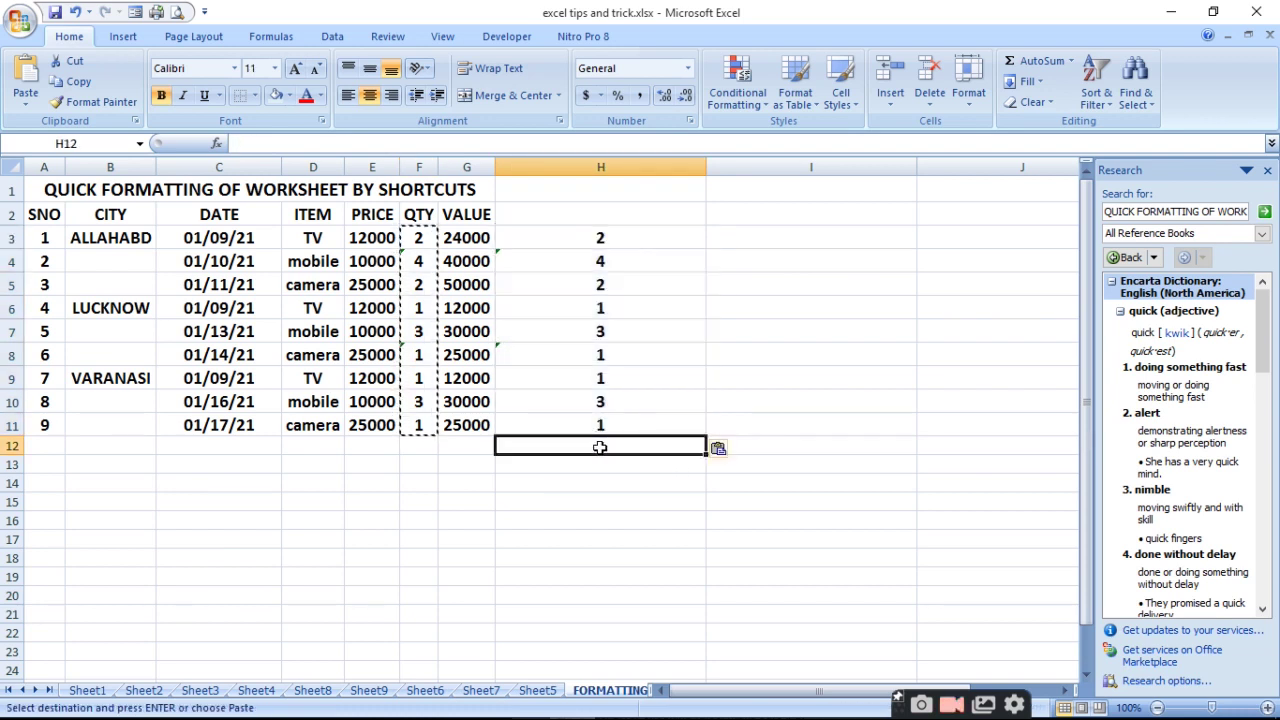
{"action": "left_click", "coordinate": [1033, 66]}
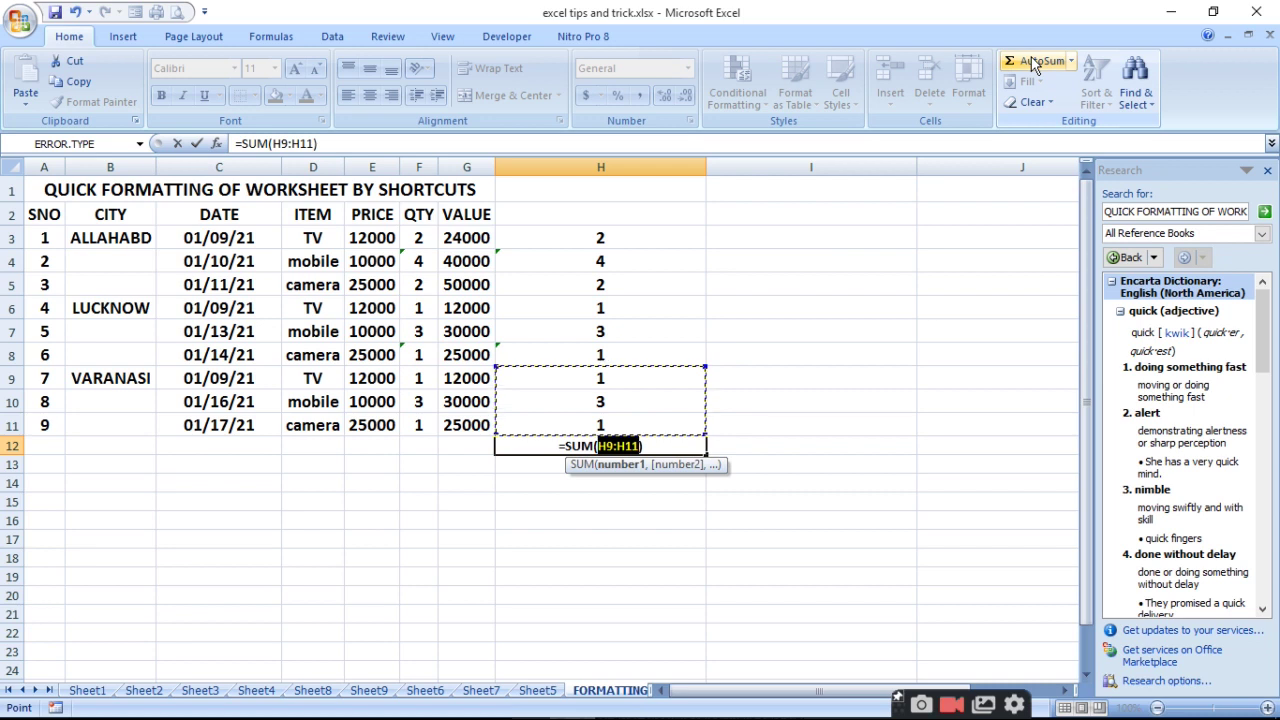
{"action": "key", "text": "Return"}
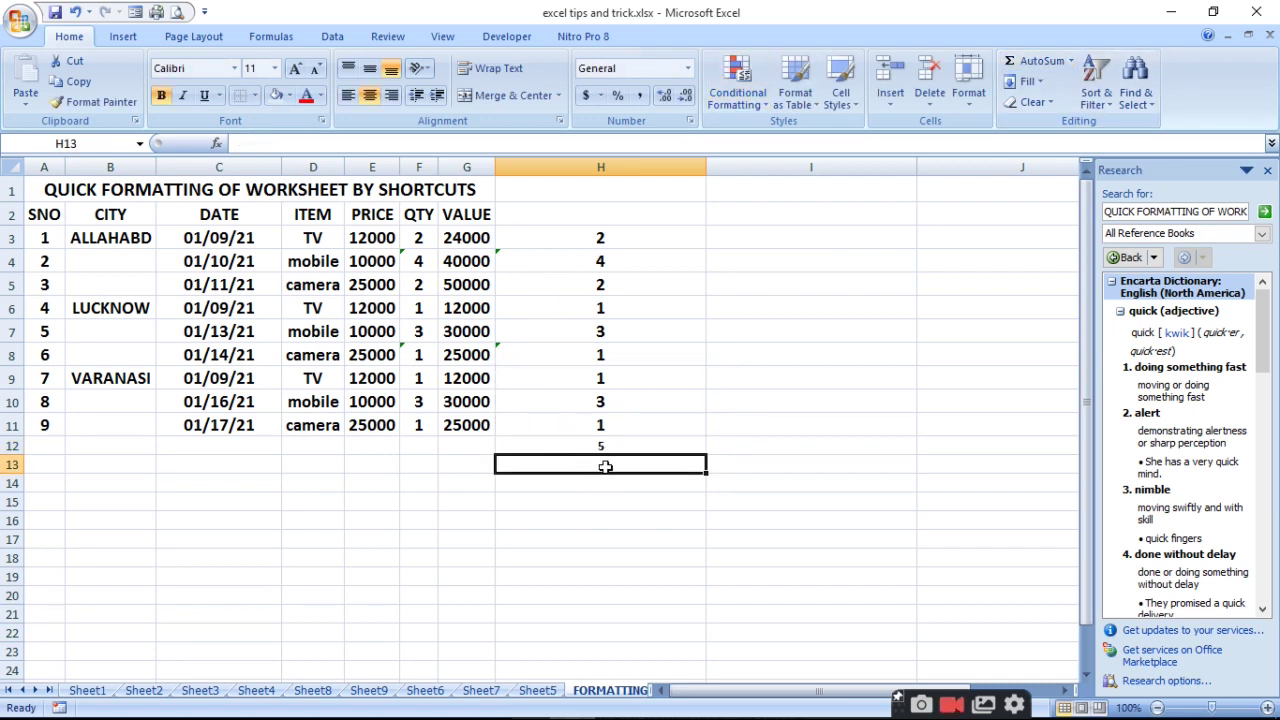
{"action": "left_click", "coordinate": [1037, 66]}
{"action": "key", "text": "Return"}
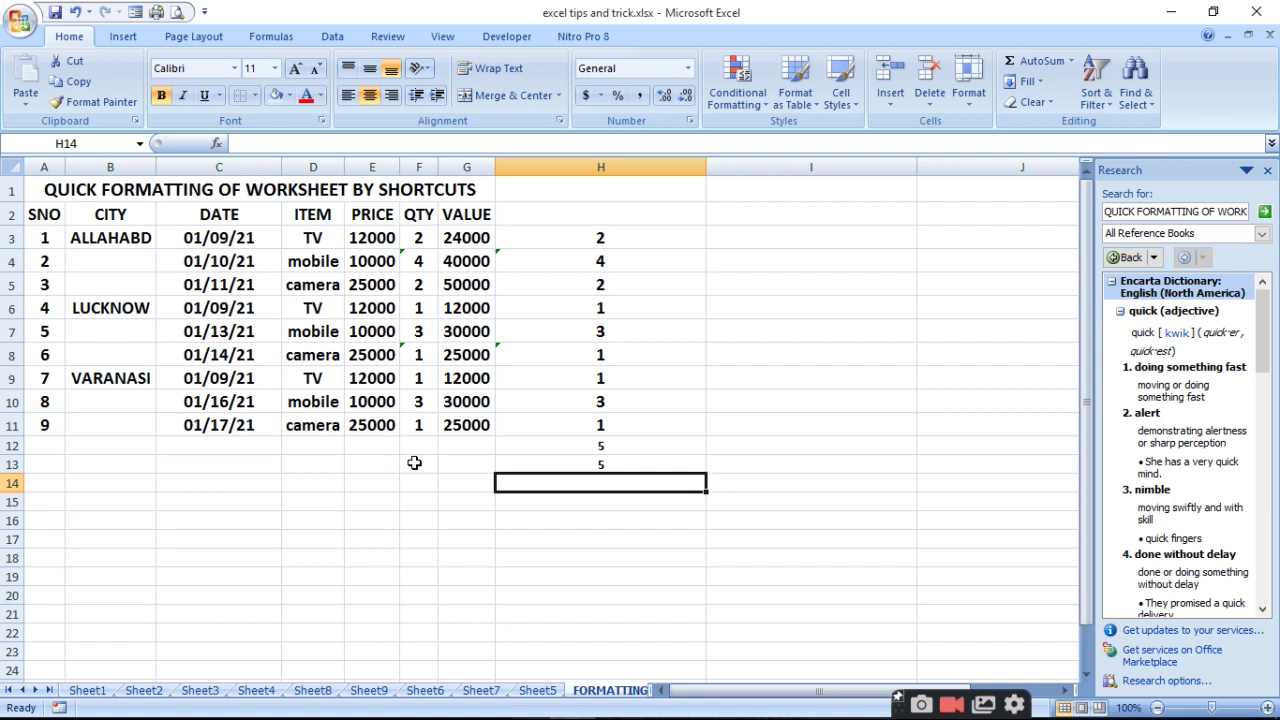
Clear up the duplicate totals and enter =SUM(H3:H11) in H12, giving 13
{"action": "left_click", "coordinate": [606, 443]}
{"action": "left_click_drag", "start_coordinate": [606, 452], "coordinate": [615, 465]}
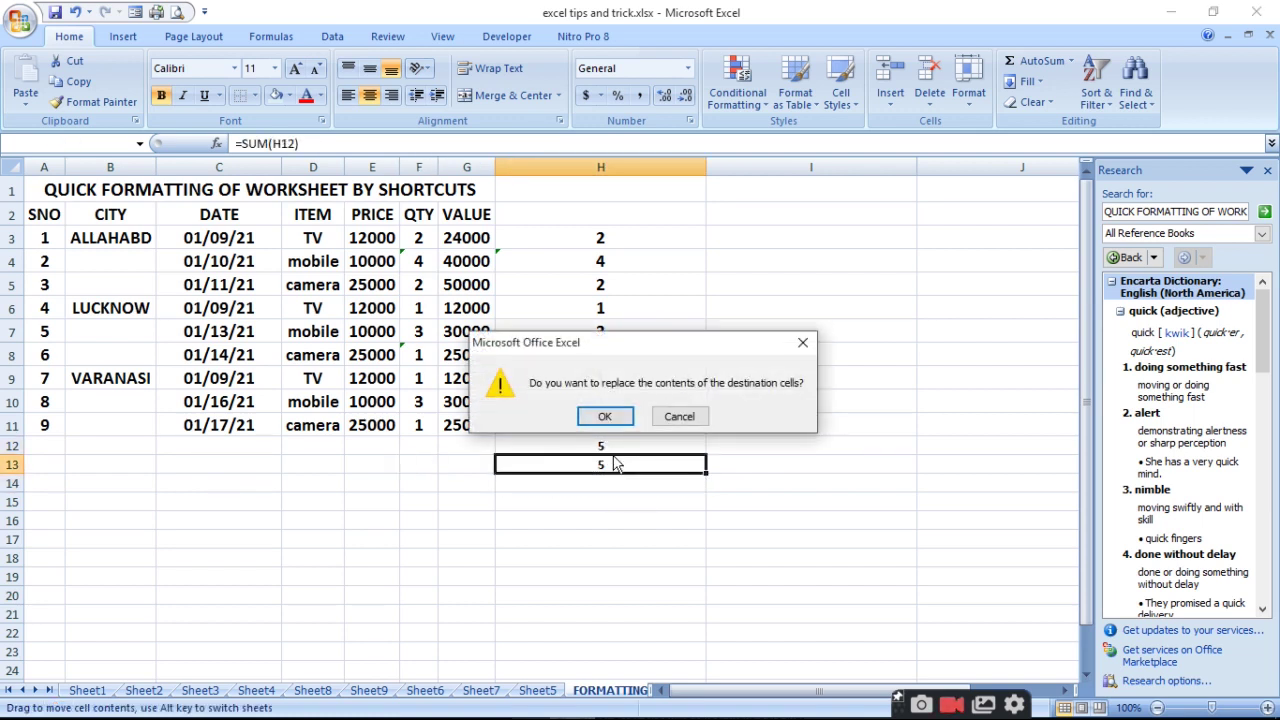
{"action": "left_click", "coordinate": [627, 420]}
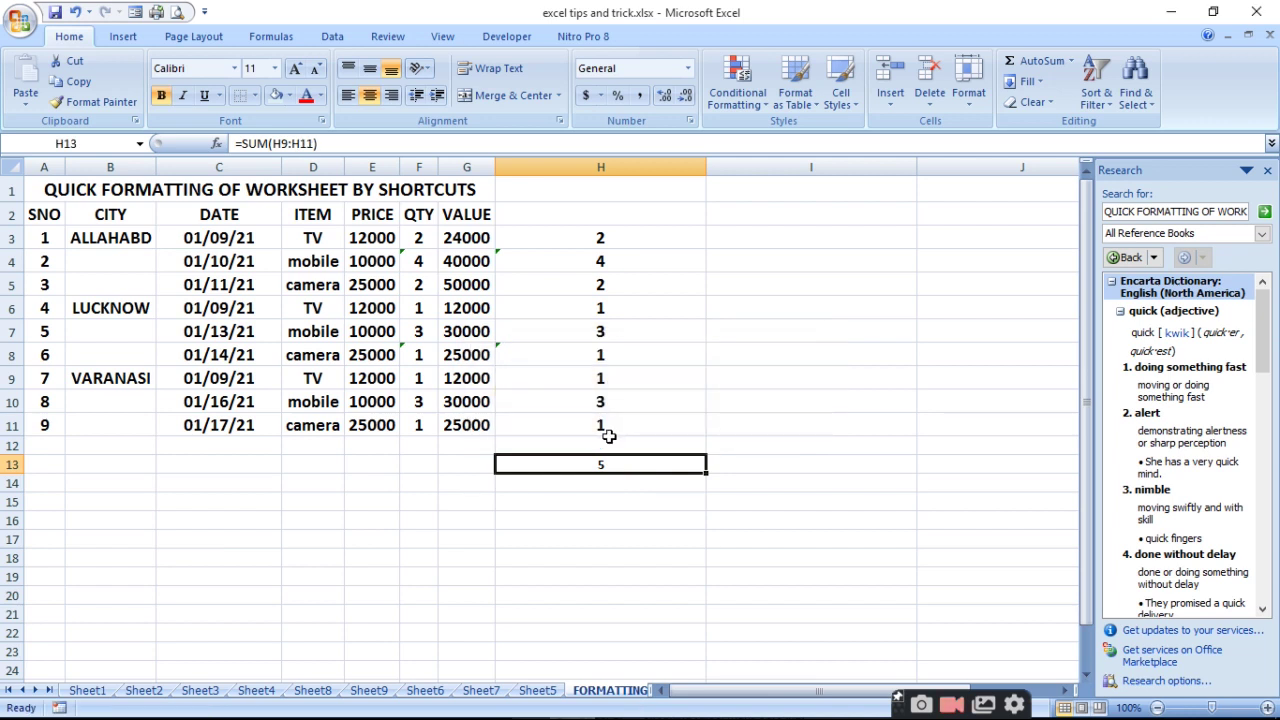
{"action": "left_click_drag", "start_coordinate": [606, 445], "coordinate": [620, 462]}
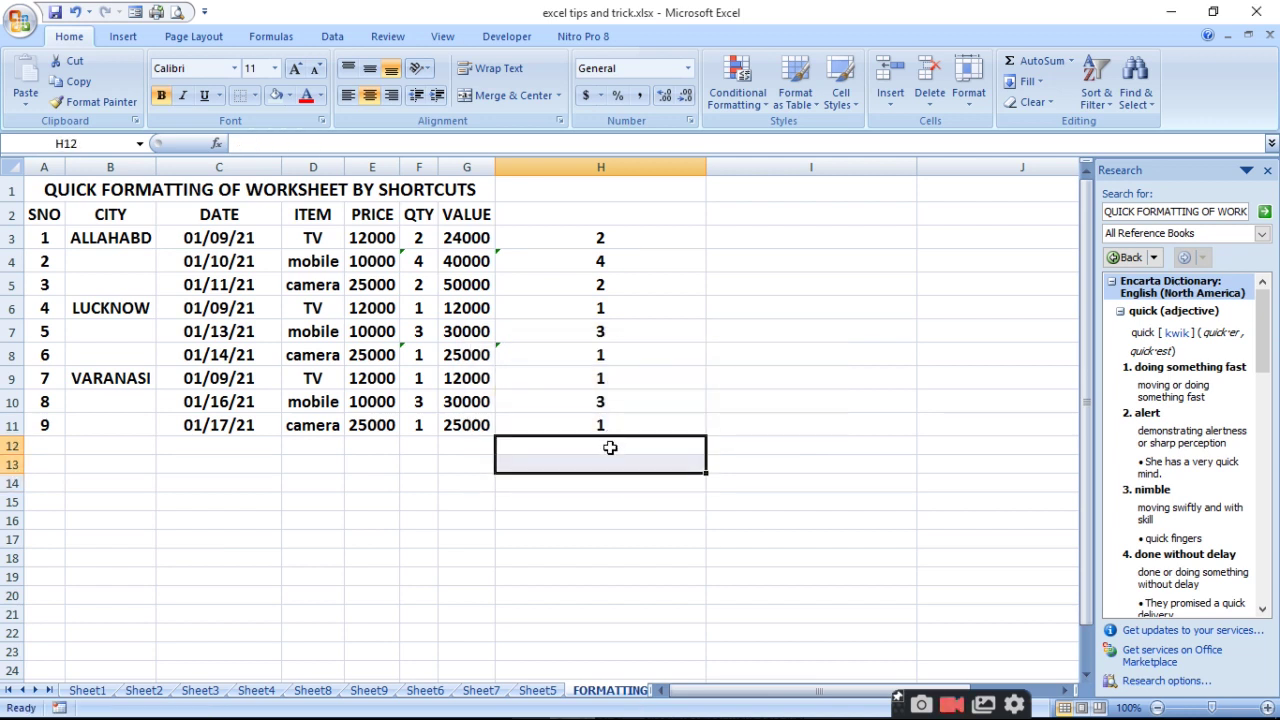
{"action": "left_click", "coordinate": [610, 445]}
{"action": "type", "text": "=SUM("}
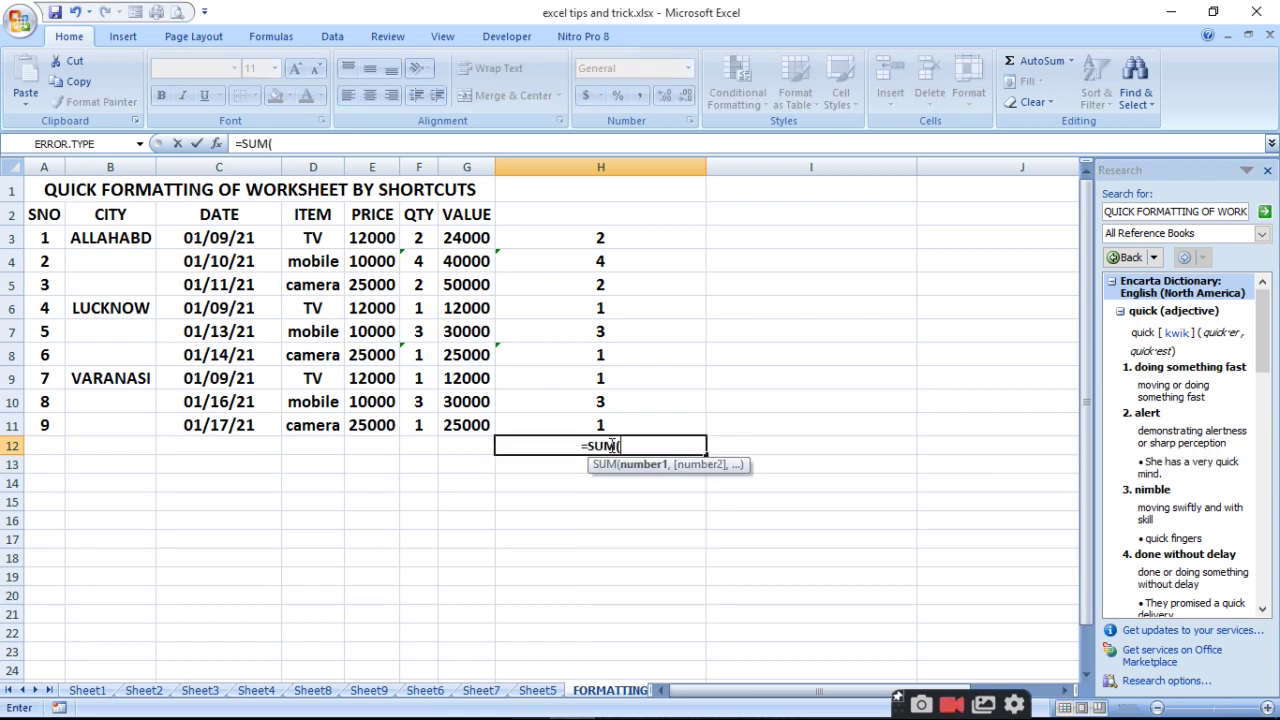
{"action": "left_click_drag", "start_coordinate": [607, 238], "coordinate": [621, 433]}
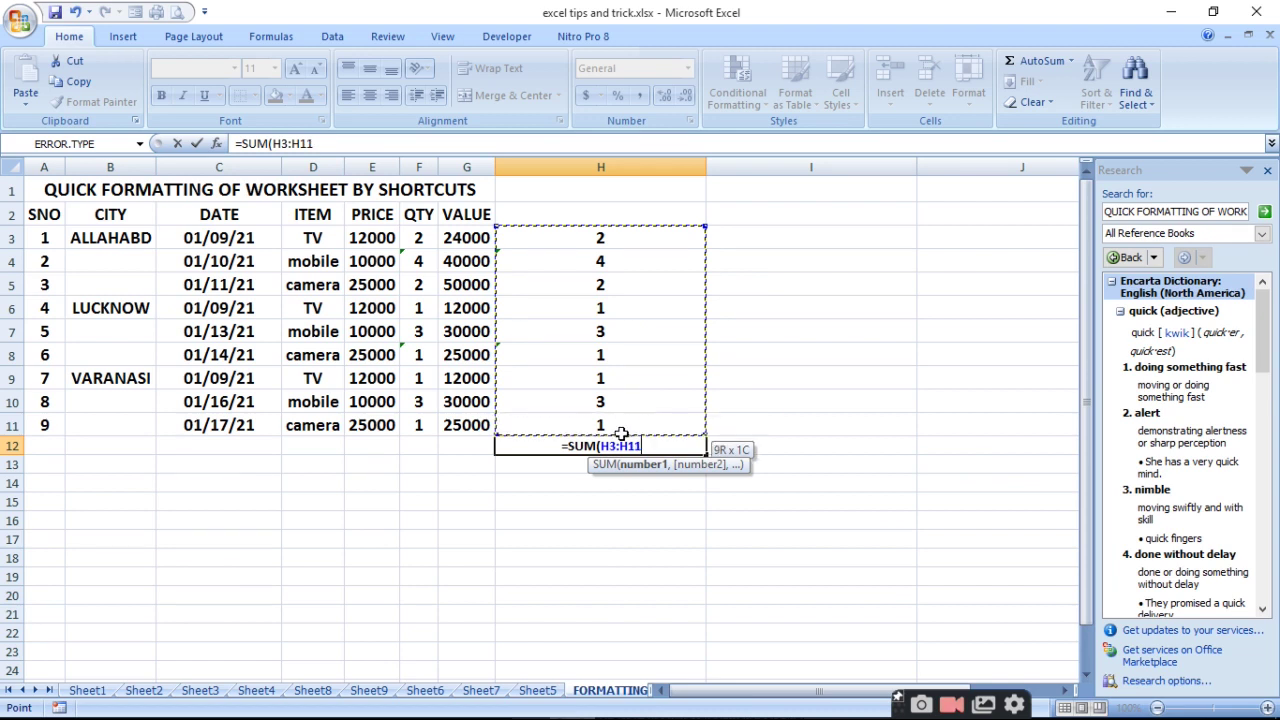
{"action": "key", "text": "Return"}
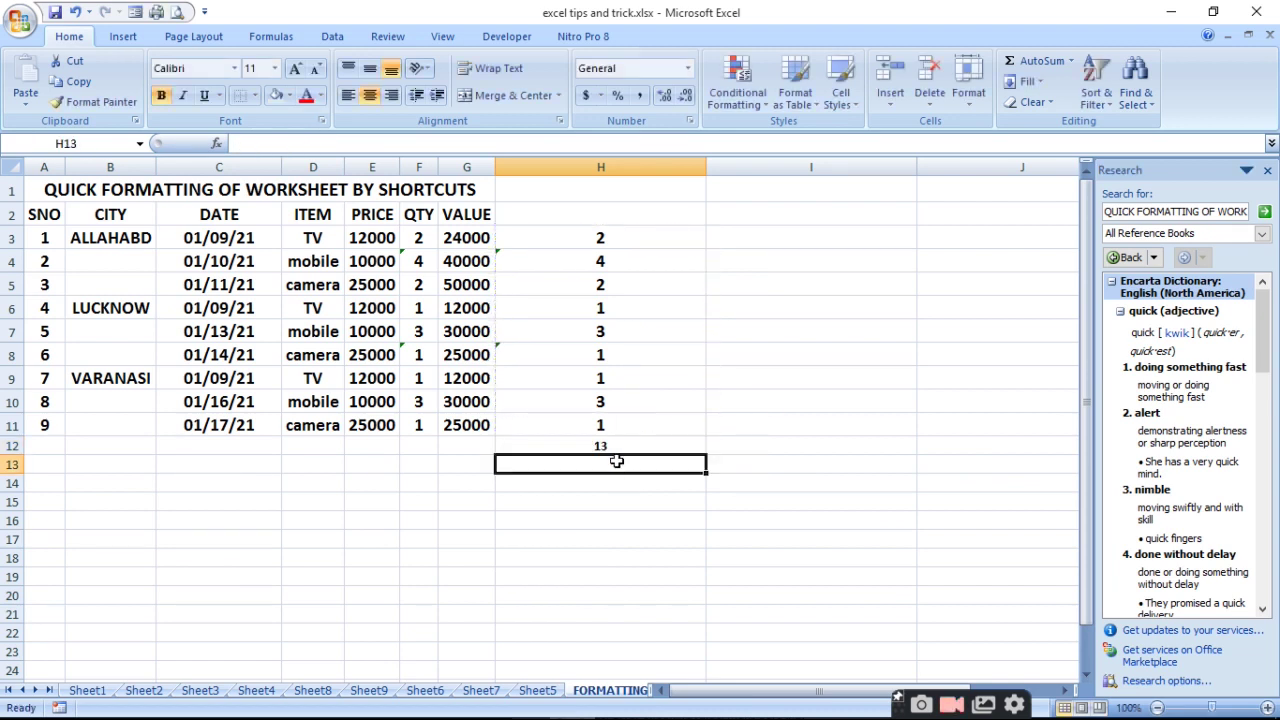
{"action": "left_click", "coordinate": [421, 444]}
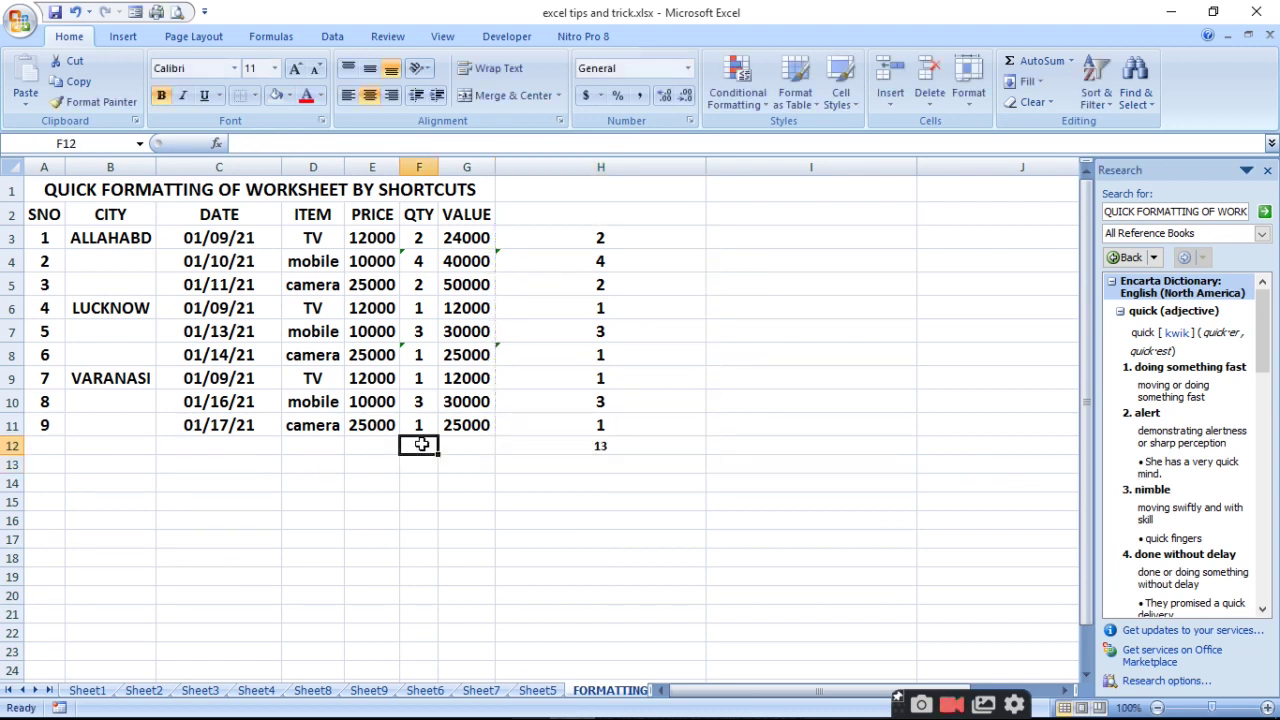
{"action": "type", "text": "=SUM"}
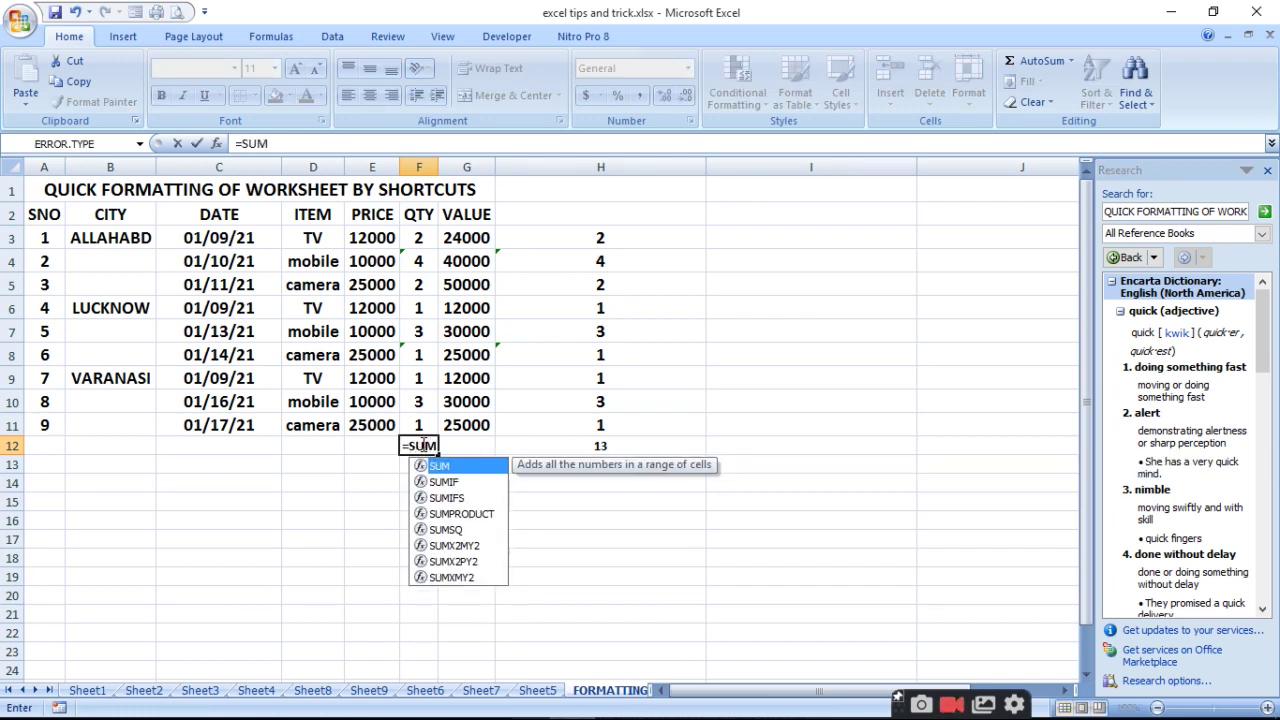
{"action": "type", "text": "("}
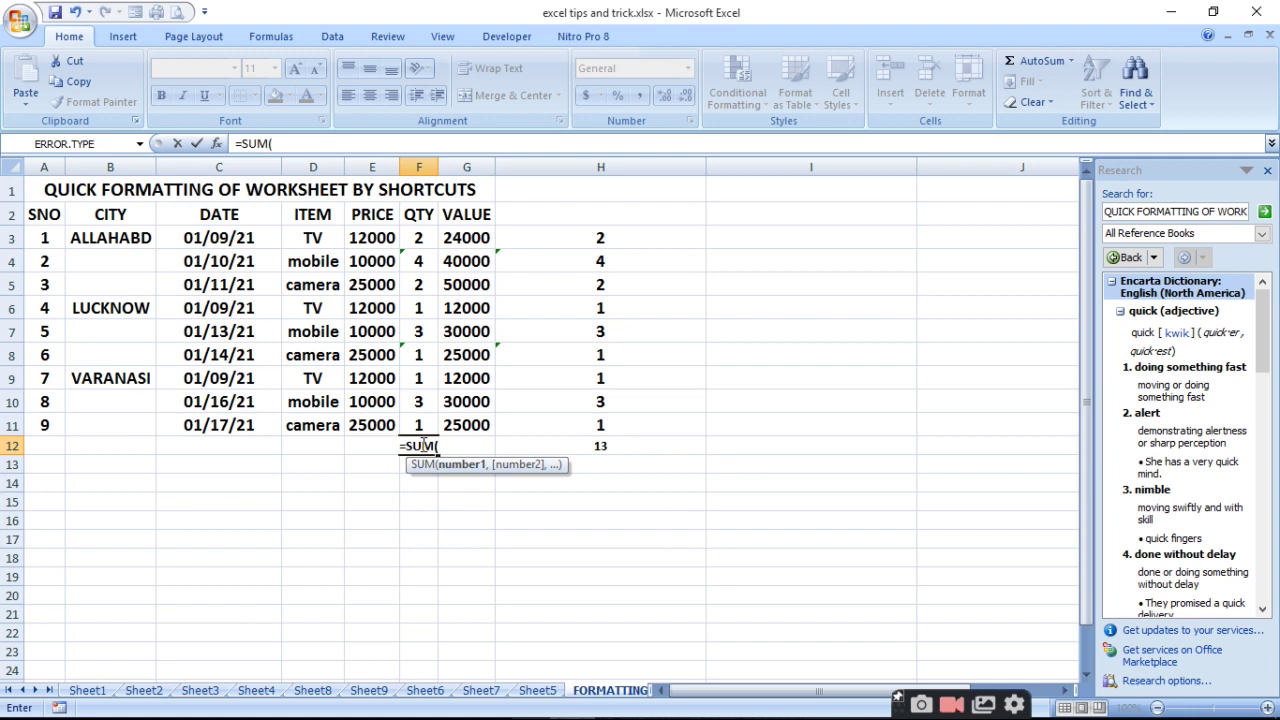
{"action": "left_click_drag", "start_coordinate": [418, 232], "coordinate": [421, 438]}
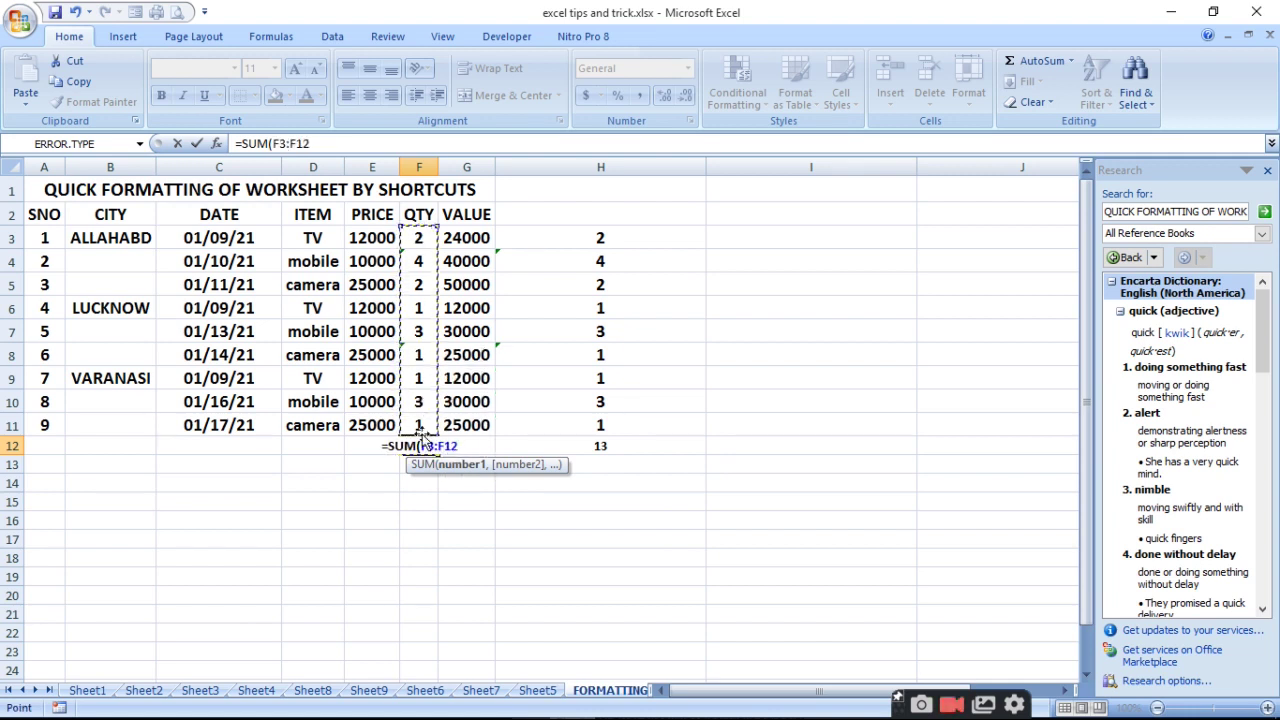
{"action": "left_click", "coordinate": [598, 542]}
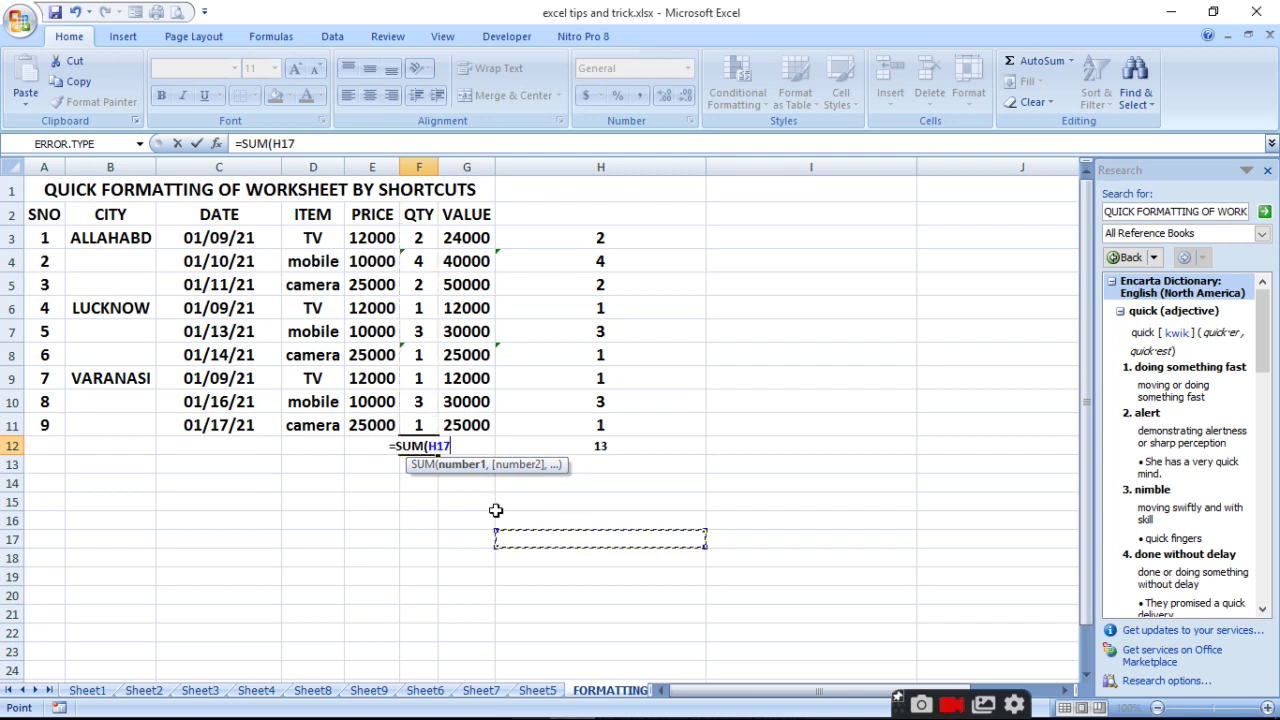
{"action": "key", "text": "Escape"}
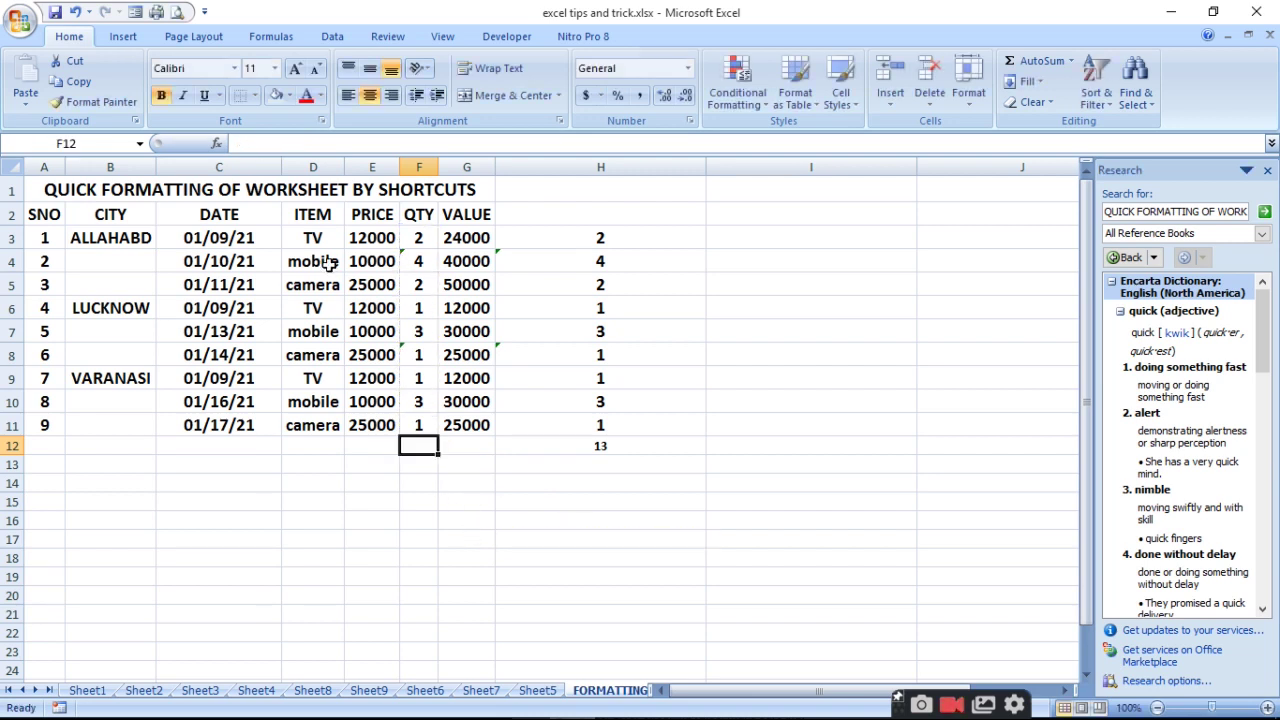
{"action": "left_click", "coordinate": [416, 259]}
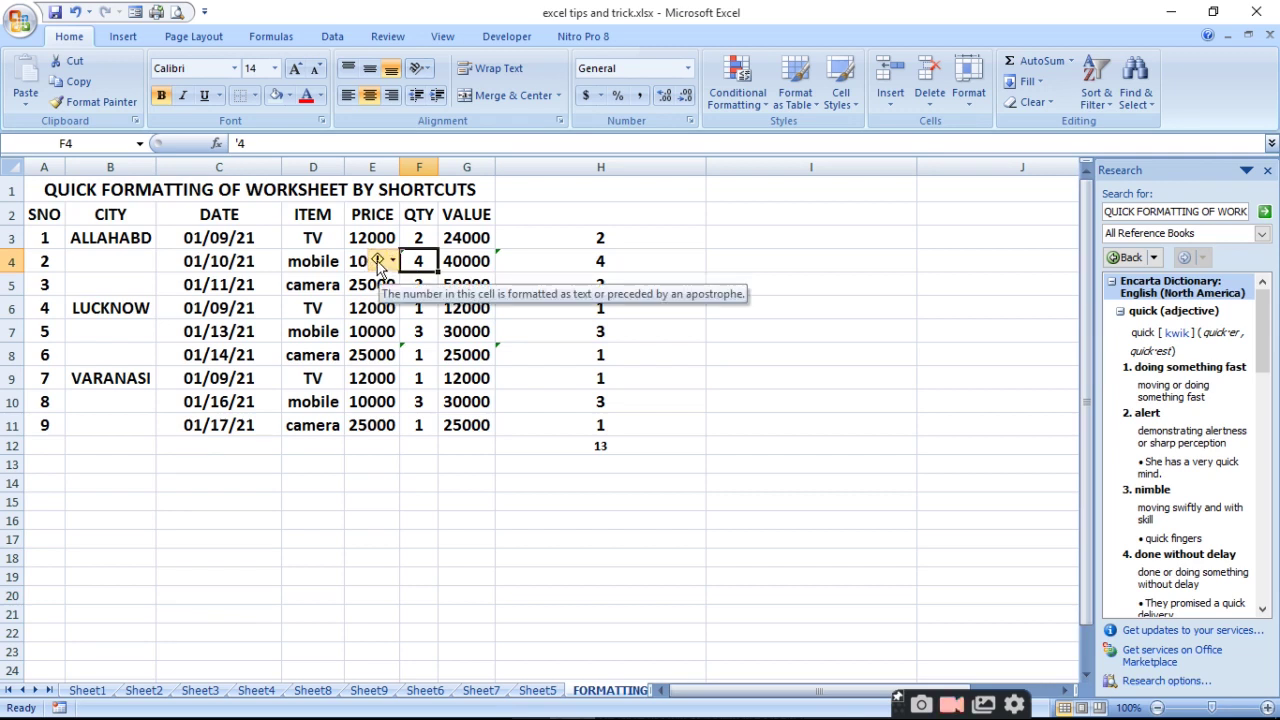
{"action": "left_click", "coordinate": [380, 266]}
{"action": "left_click", "coordinate": [427, 309]}
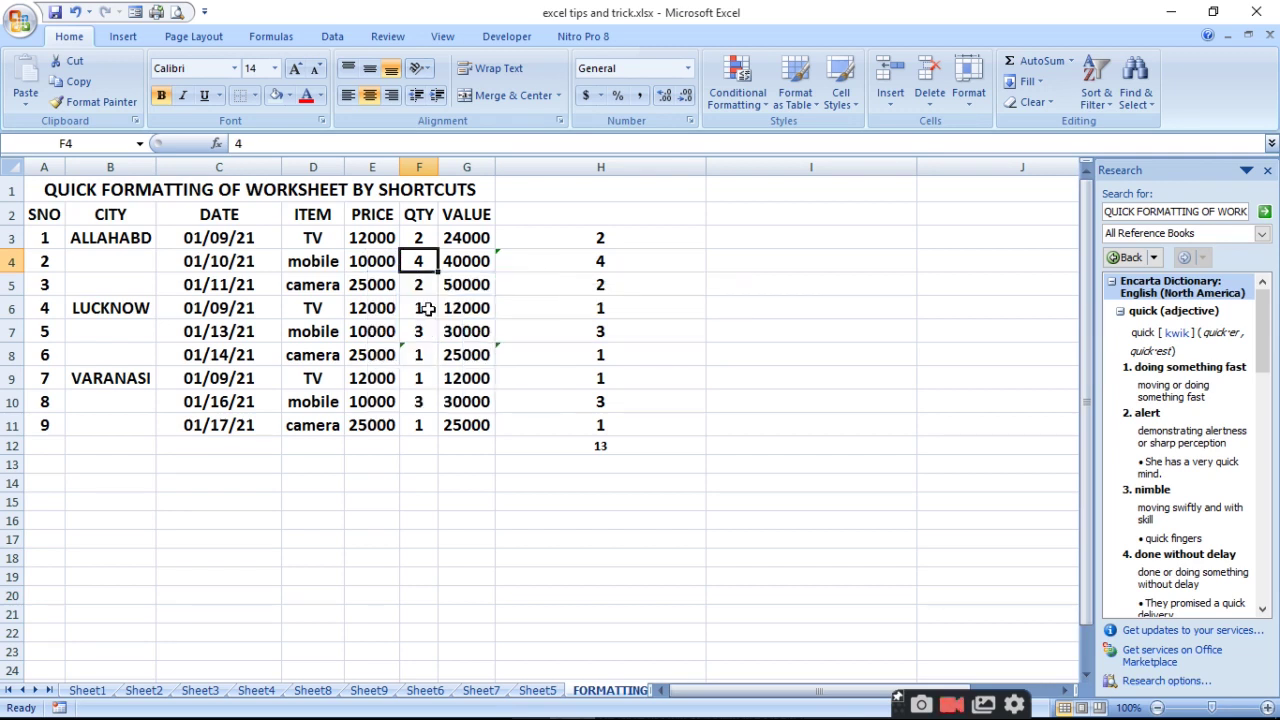
{"action": "left_click", "coordinate": [420, 353]}
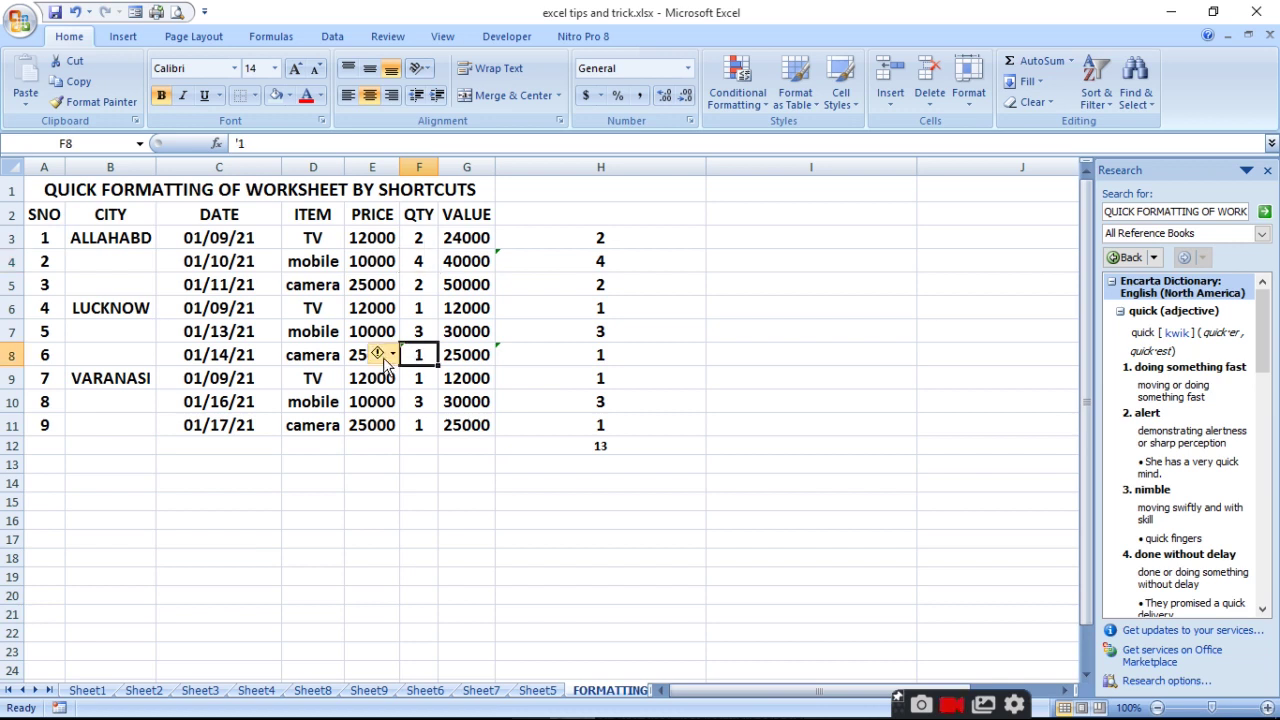
{"action": "left_click", "coordinate": [386, 360]}
{"action": "left_click", "coordinate": [450, 401]}
{"action": "left_click", "coordinate": [420, 447]}
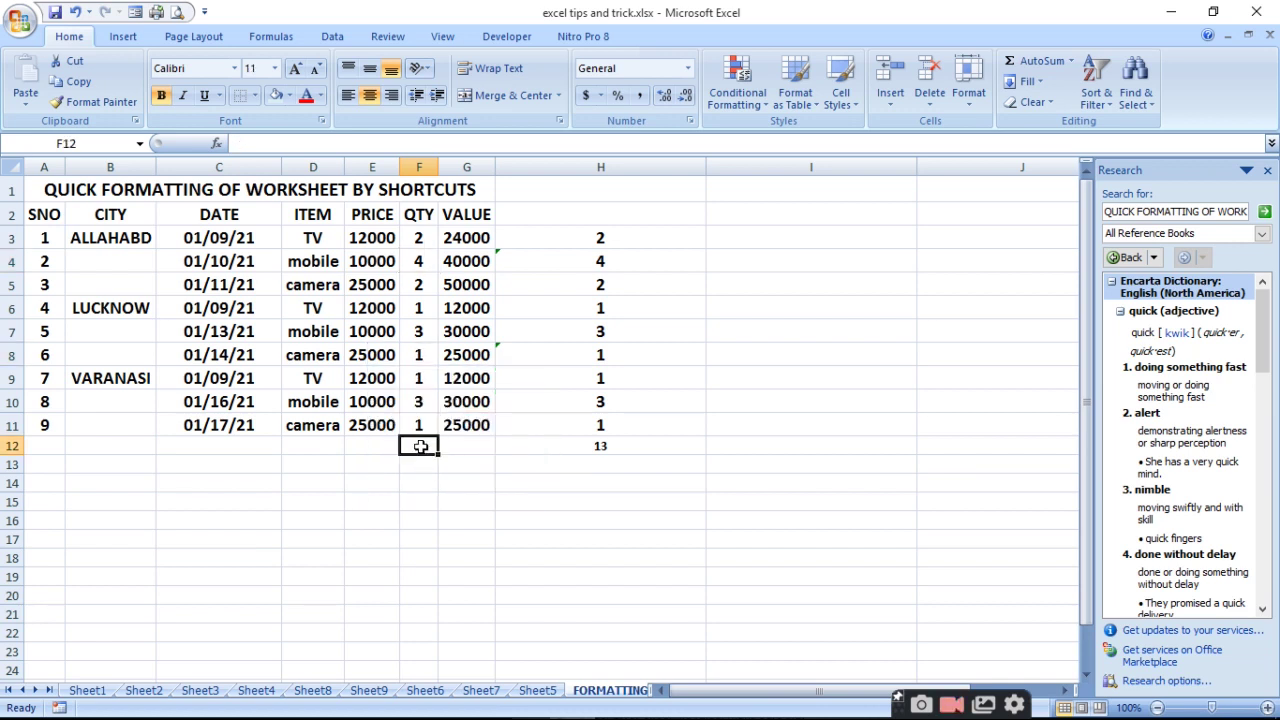
{"action": "type", "text": "=SUM"}
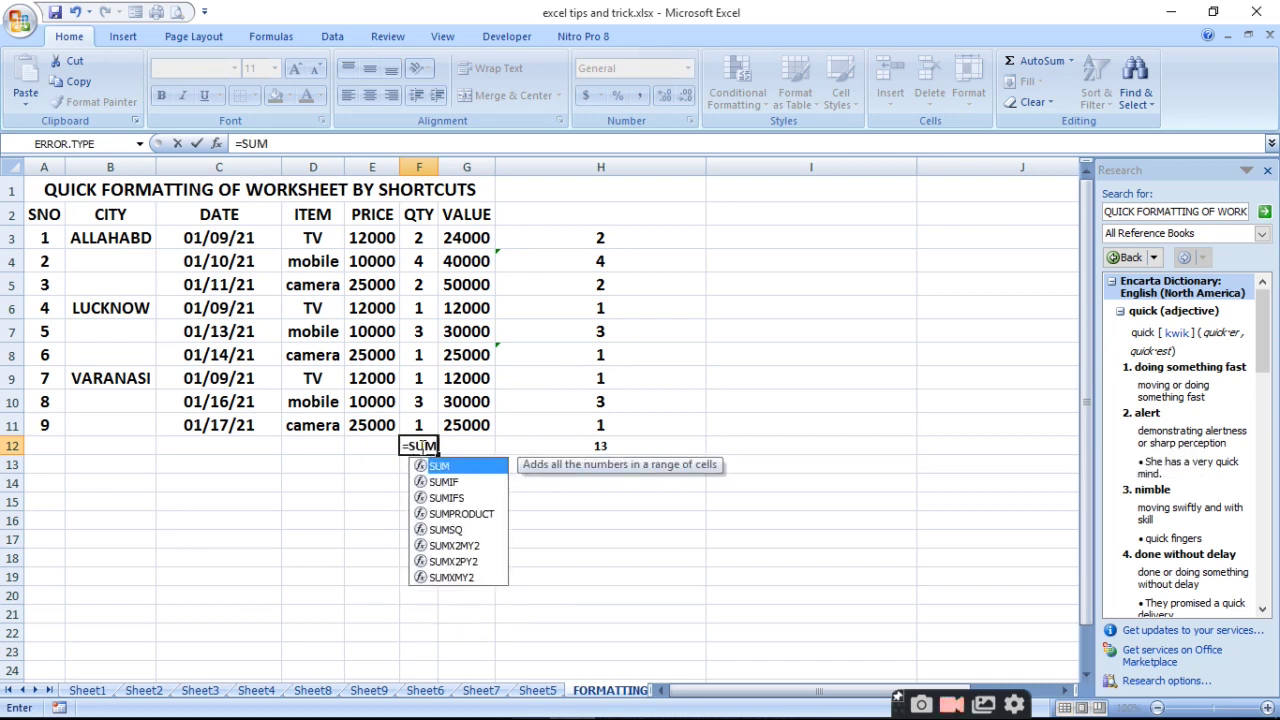
{"action": "type", "text": "("}
{"action": "left_click_drag", "start_coordinate": [419, 232], "coordinate": [418, 431]}
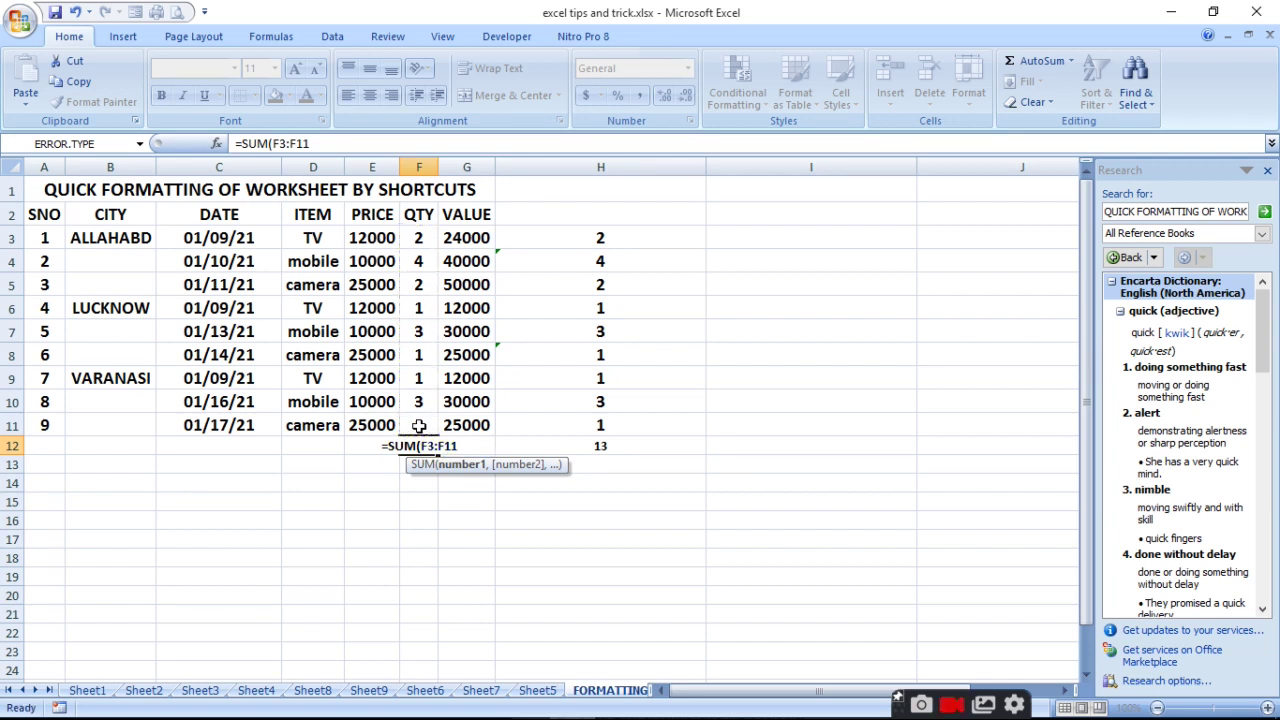
{"action": "key", "text": "Return"}
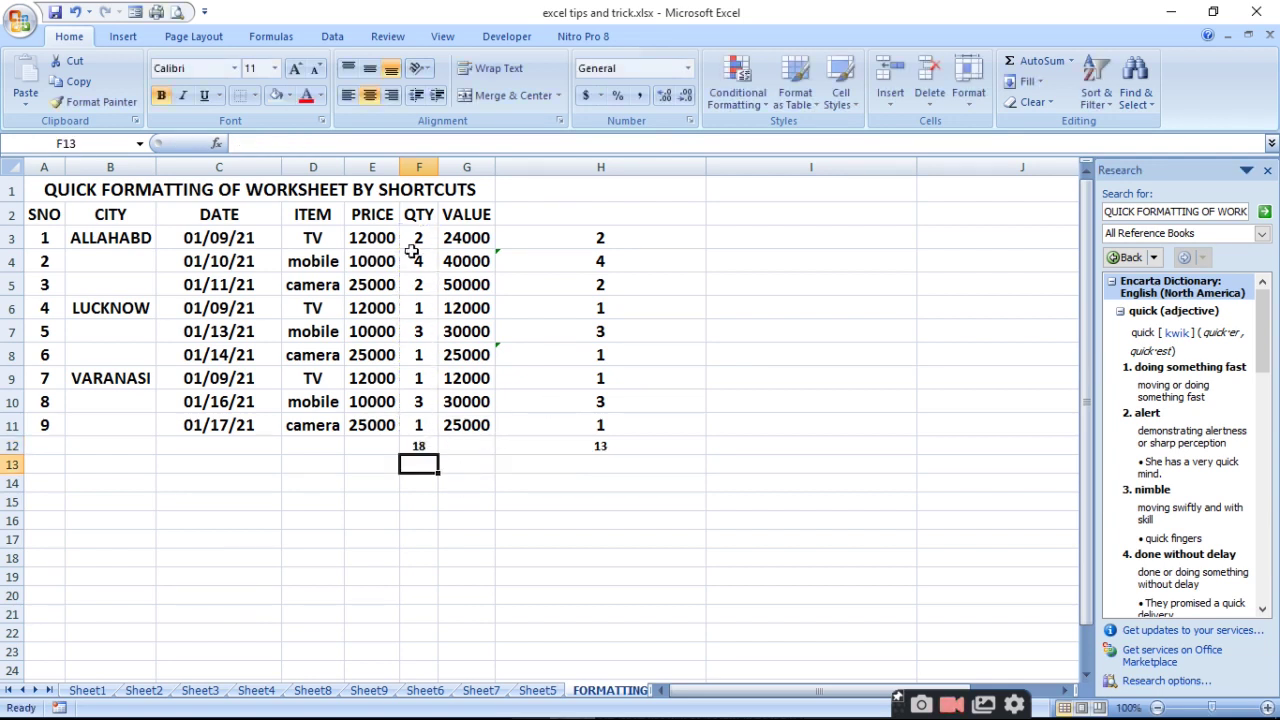
{"action": "left_click", "coordinate": [576, 258]}
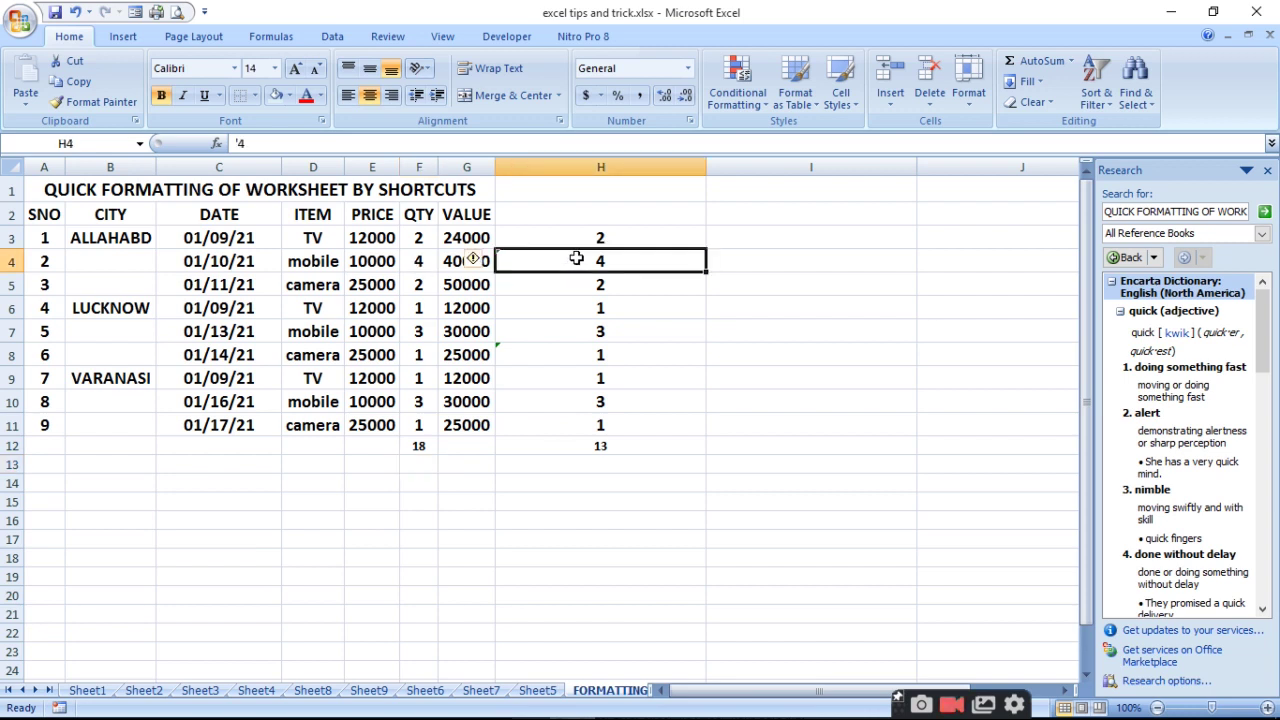
{"action": "left_click", "coordinate": [483, 265]}
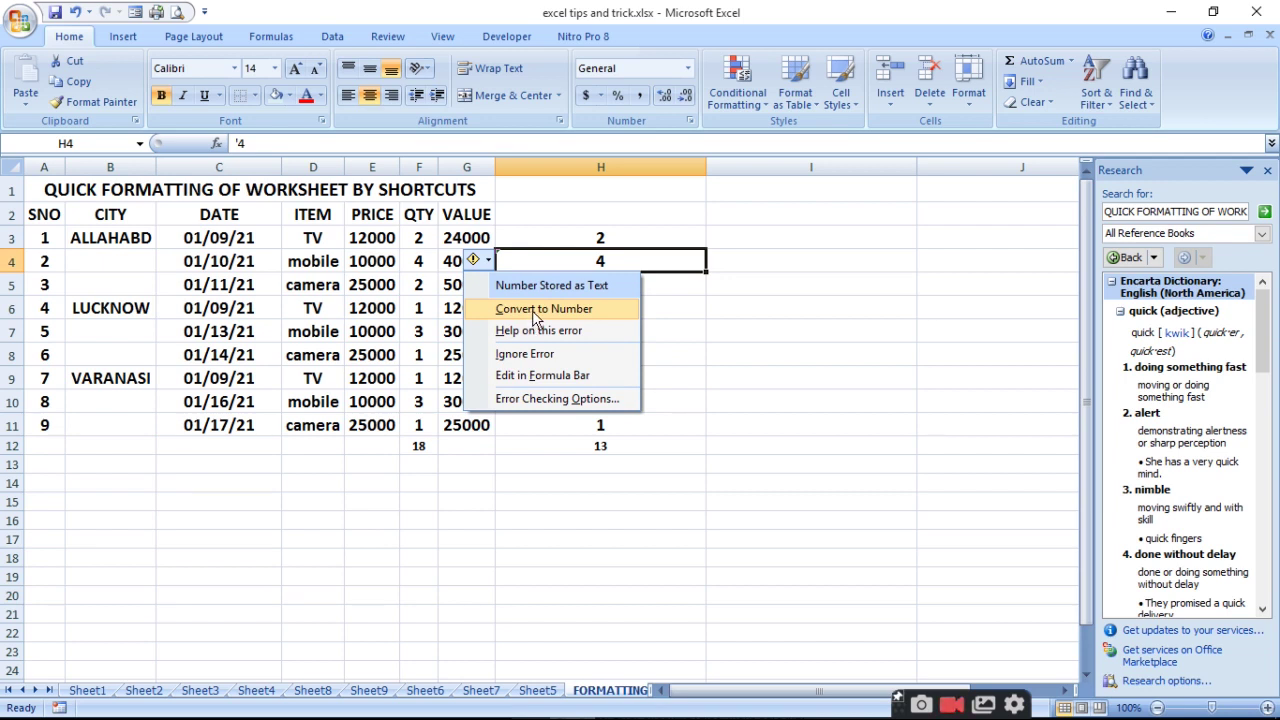
{"action": "left_click", "coordinate": [708, 357]}
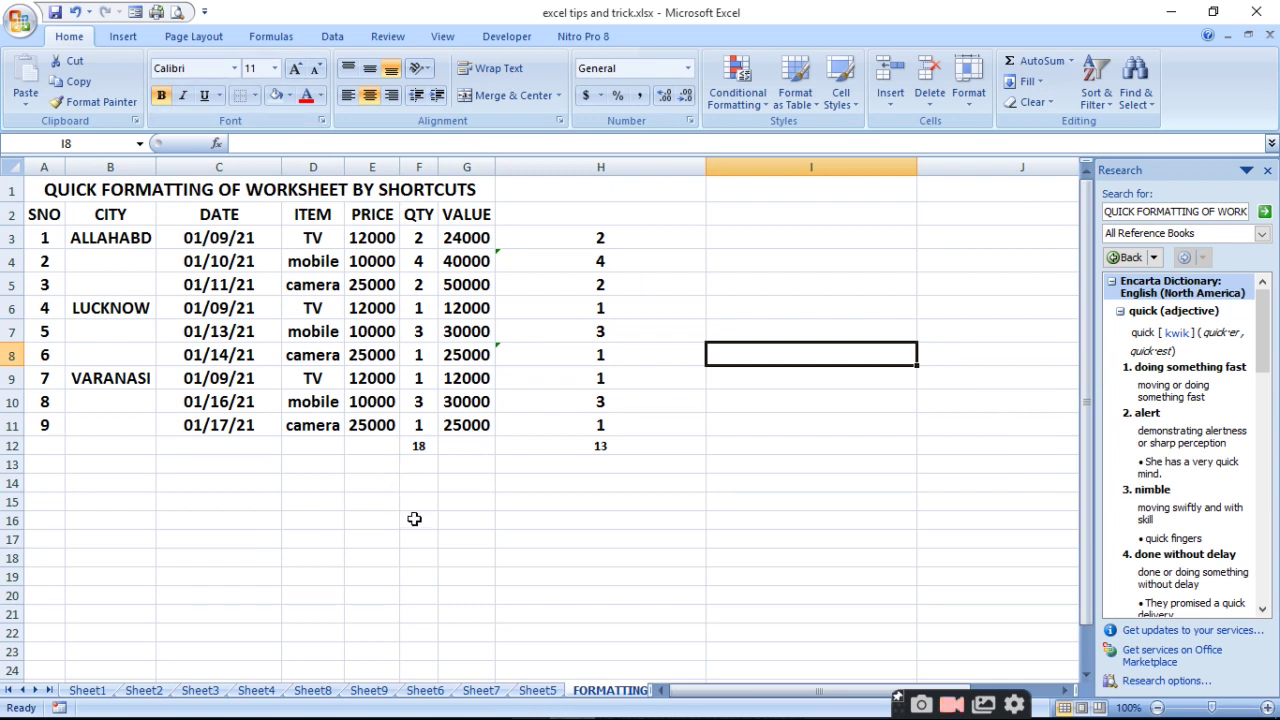
Begin a SUM in E12, undo the accidental edit of E7, and return to E12
{"action": "left_click", "coordinate": [384, 442]}
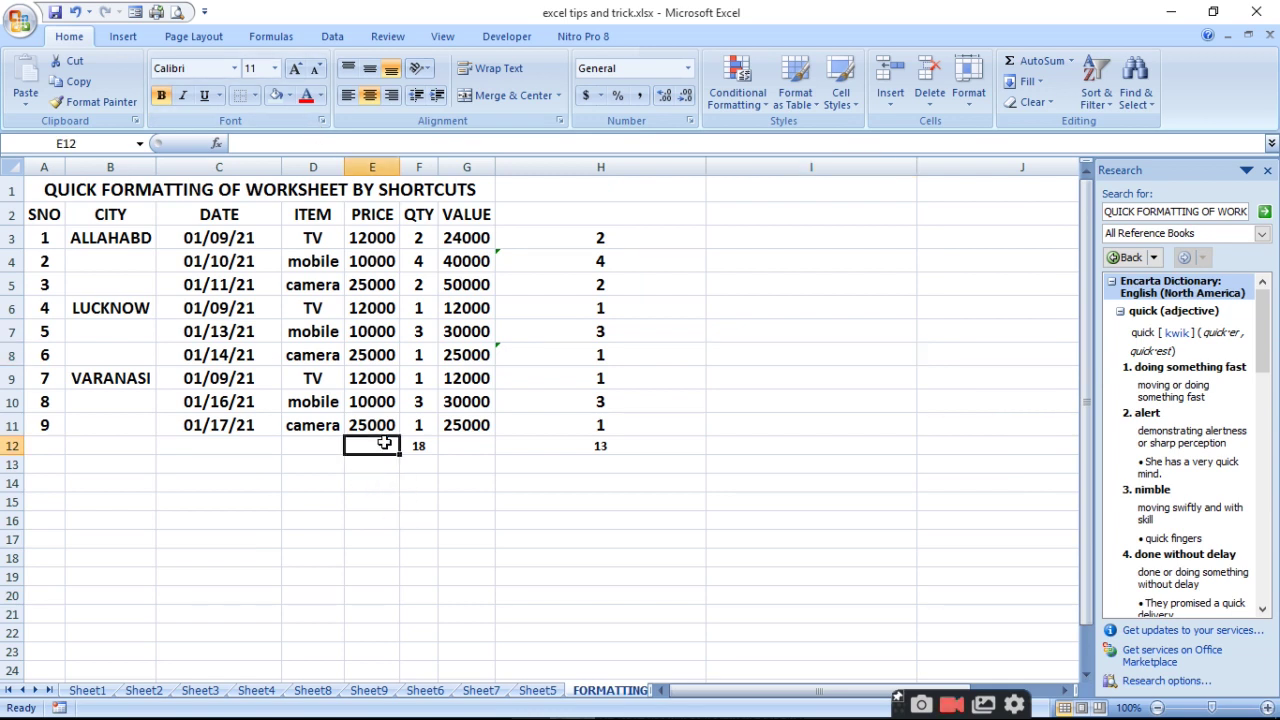
{"action": "type", "text": "=SUM"}
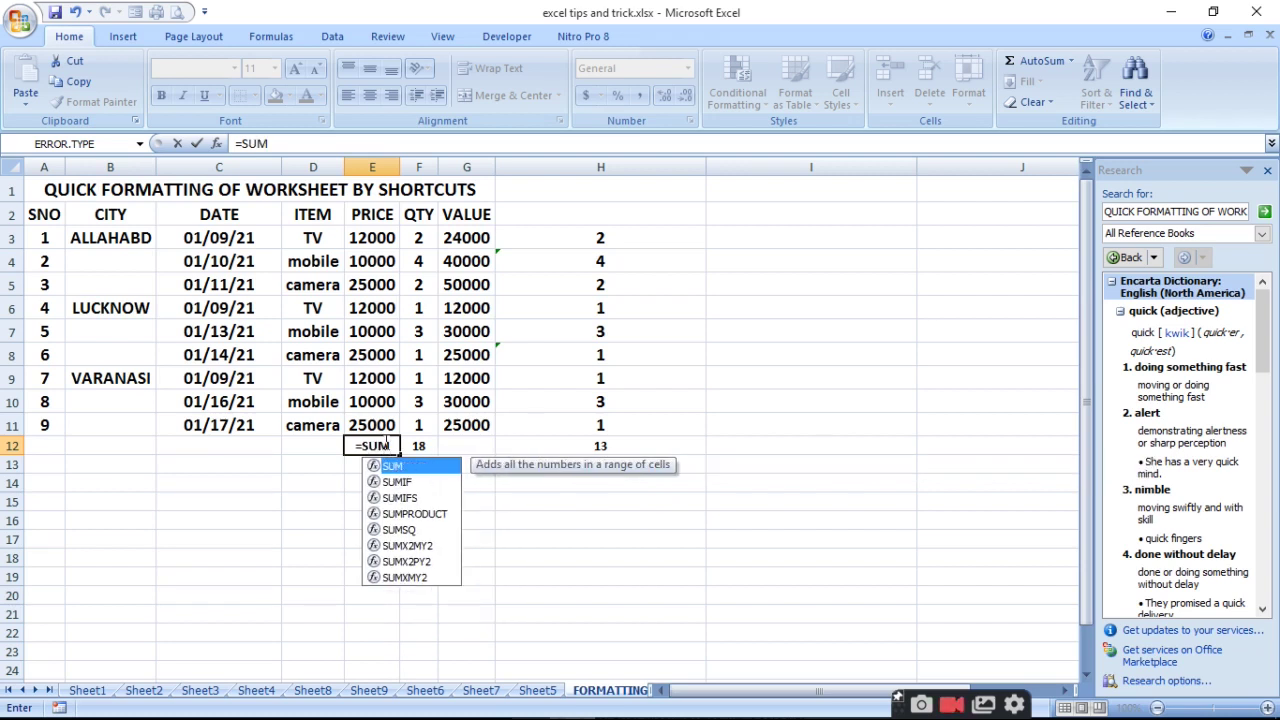
{"action": "left_click", "coordinate": [372, 334]}
{"action": "type", "text": "("}
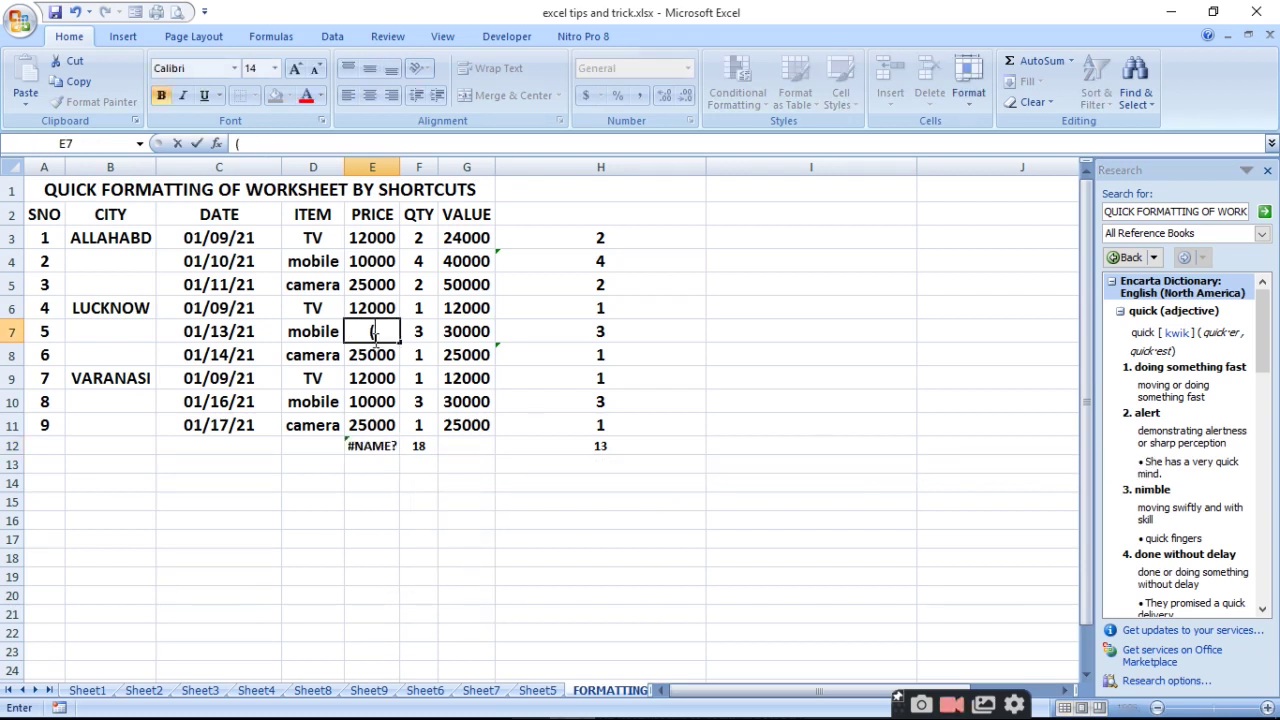
{"action": "key", "text": "ctrl+z"}
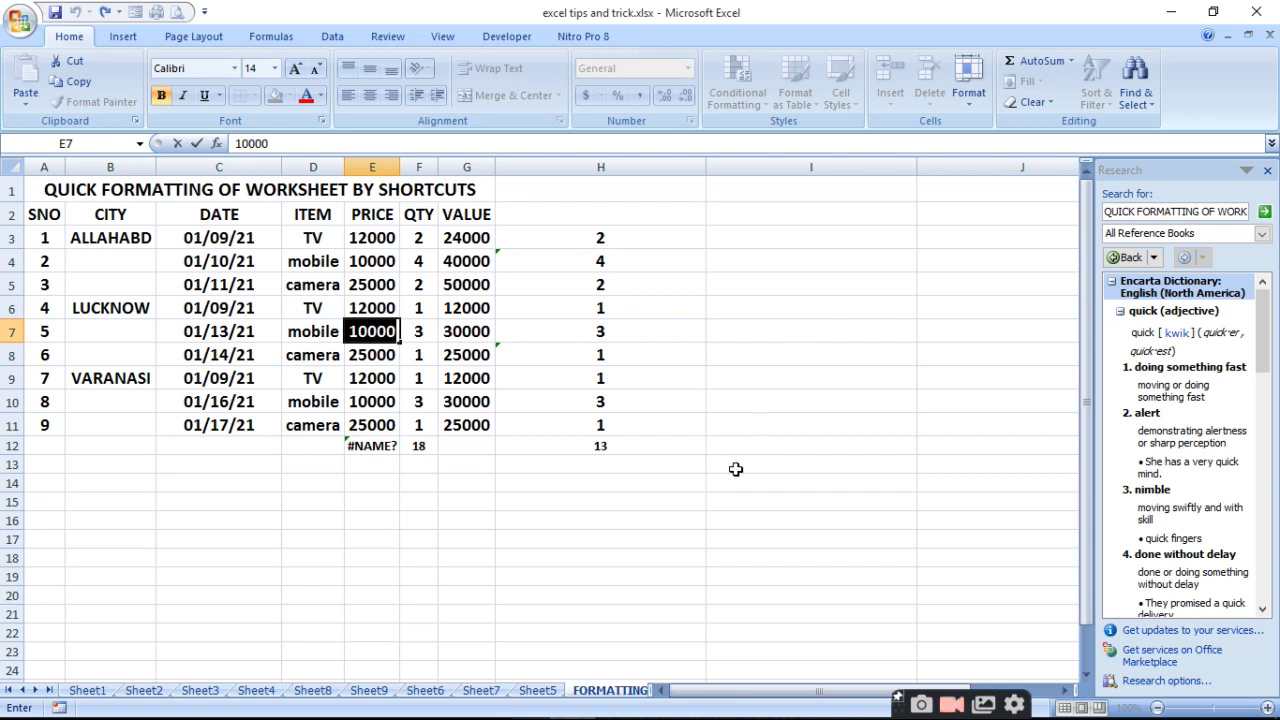
{"action": "left_click", "coordinate": [365, 455]}
{"action": "left_click", "coordinate": [370, 445]}
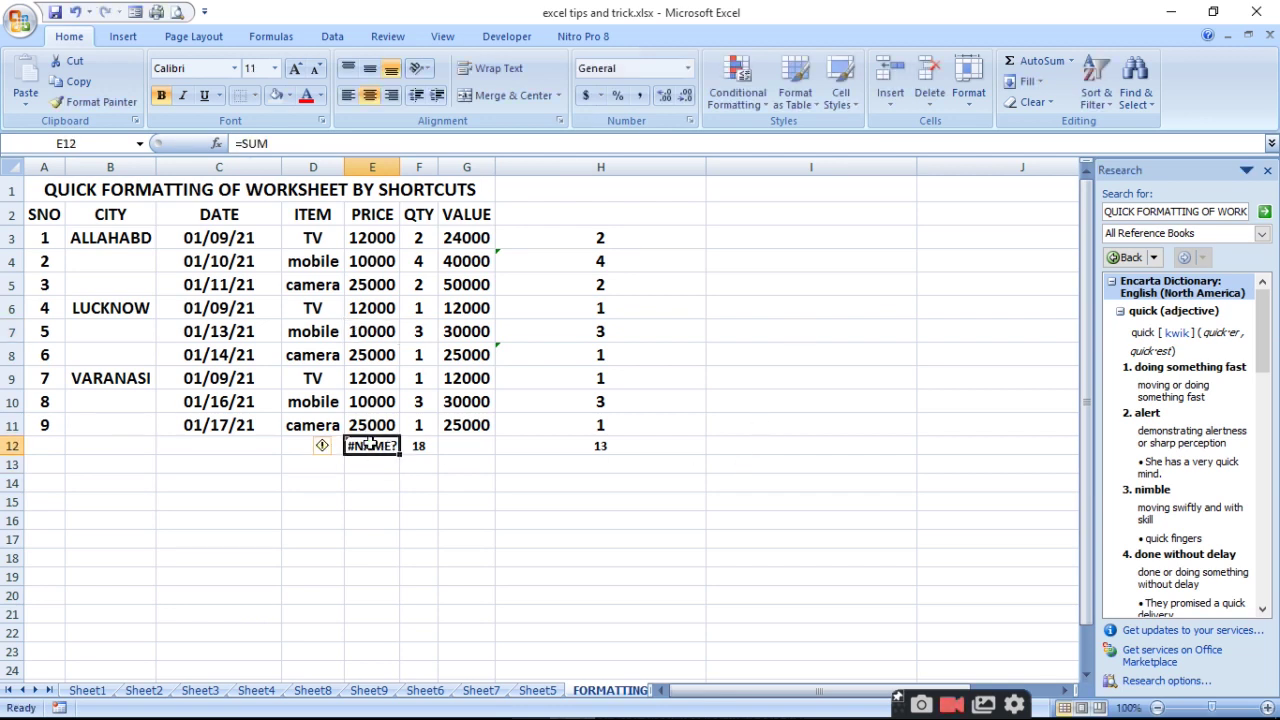
Enter =SUM(E3:E11) in E12 to total the PRICE column as 141000
{"action": "type", "text": "=SUM"}
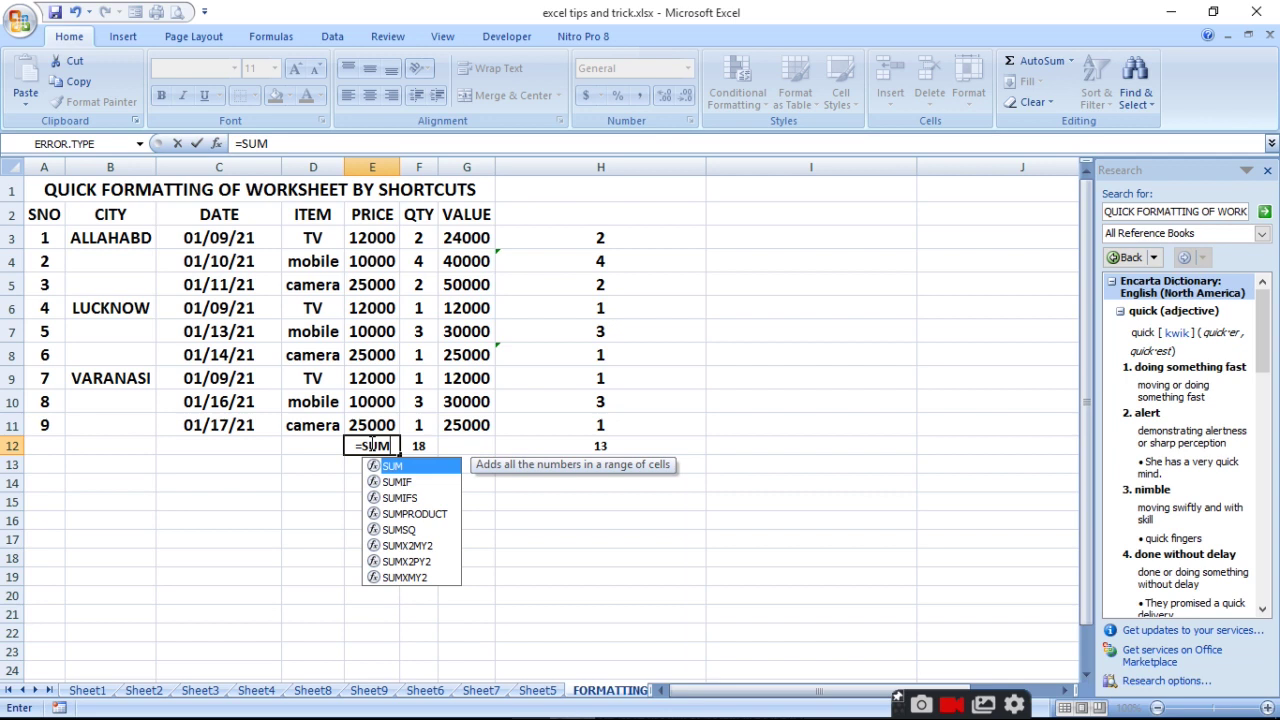
{"action": "type", "text": "("}
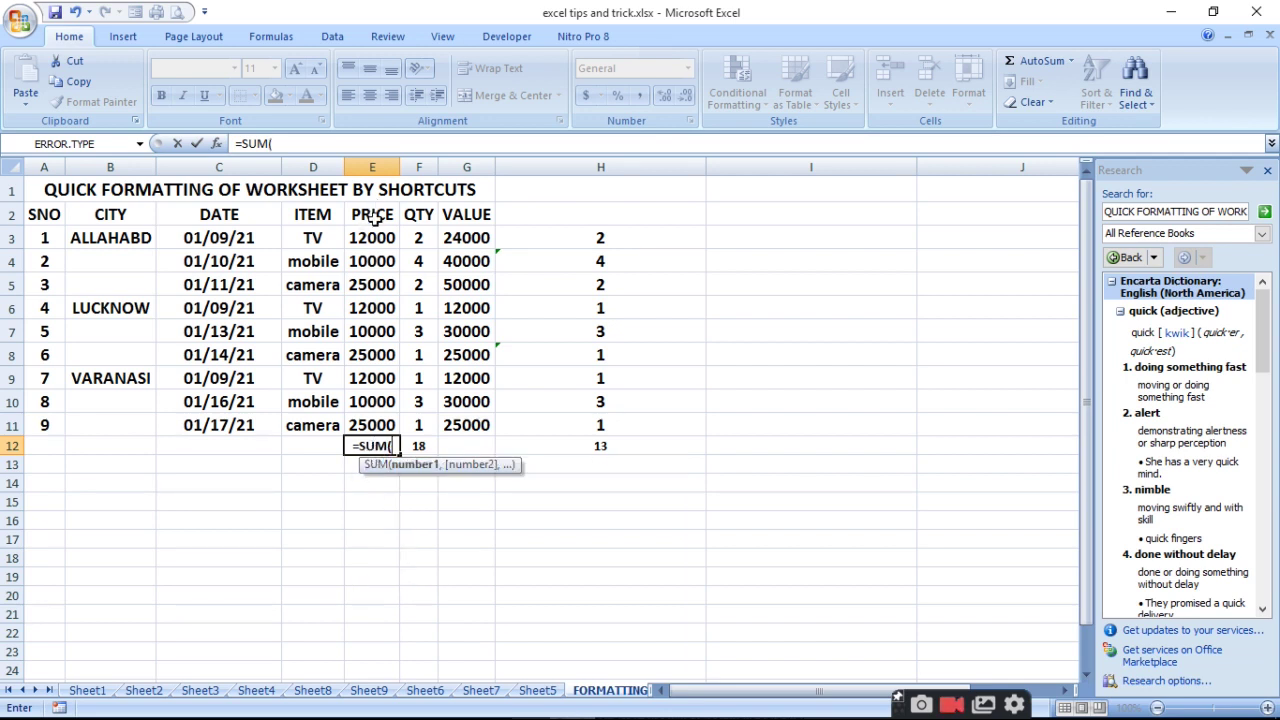
{"action": "left_click_drag", "start_coordinate": [371, 238], "coordinate": [372, 425]}
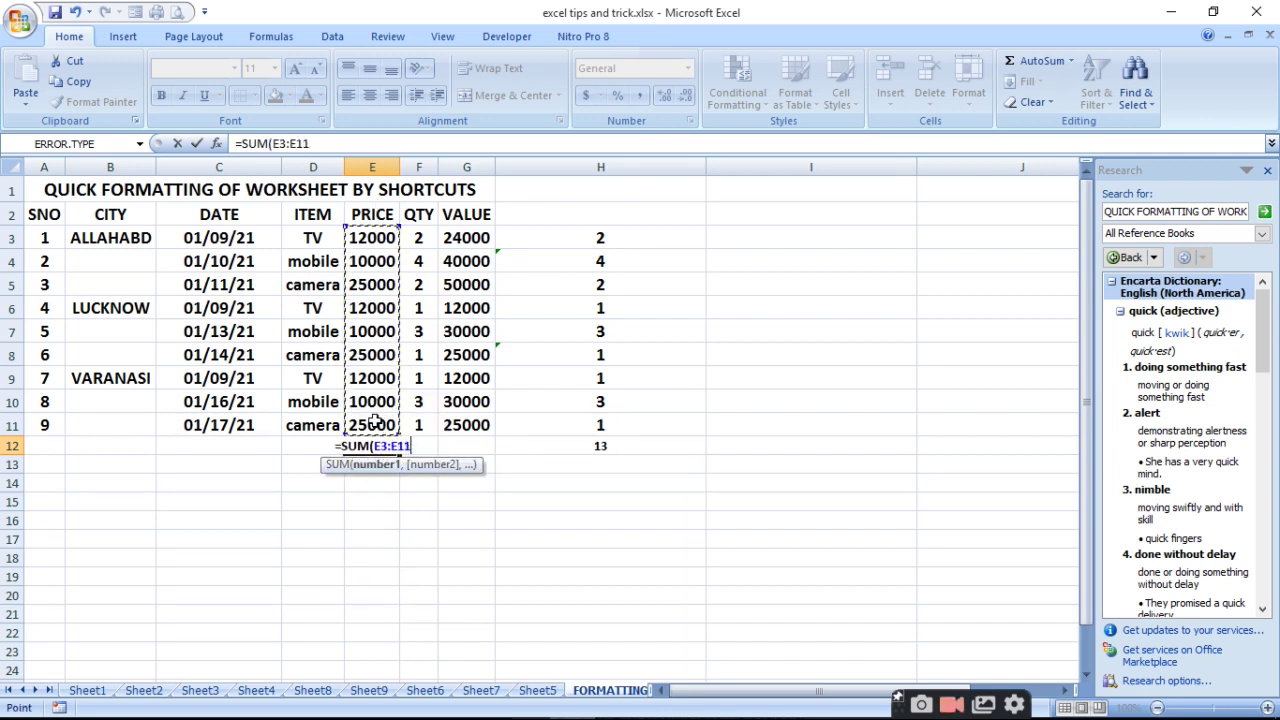
{"action": "key", "text": "Return"}
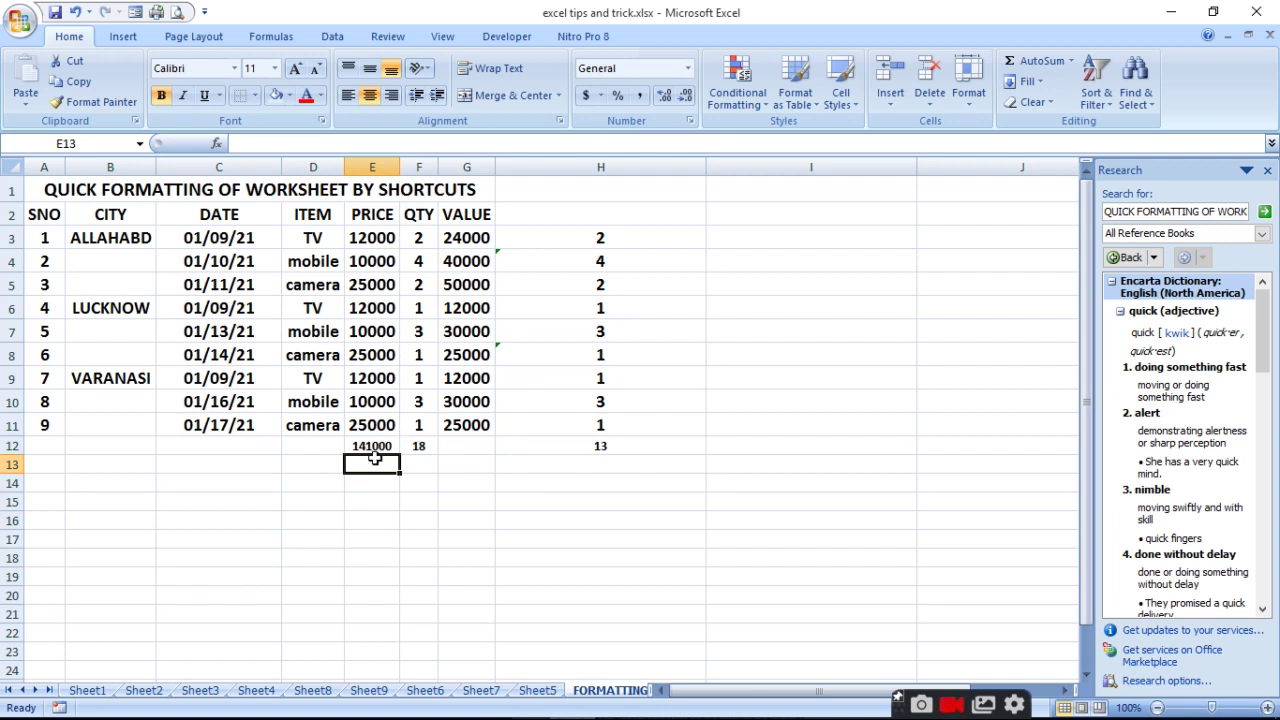
{"action": "key", "text": "alt"}
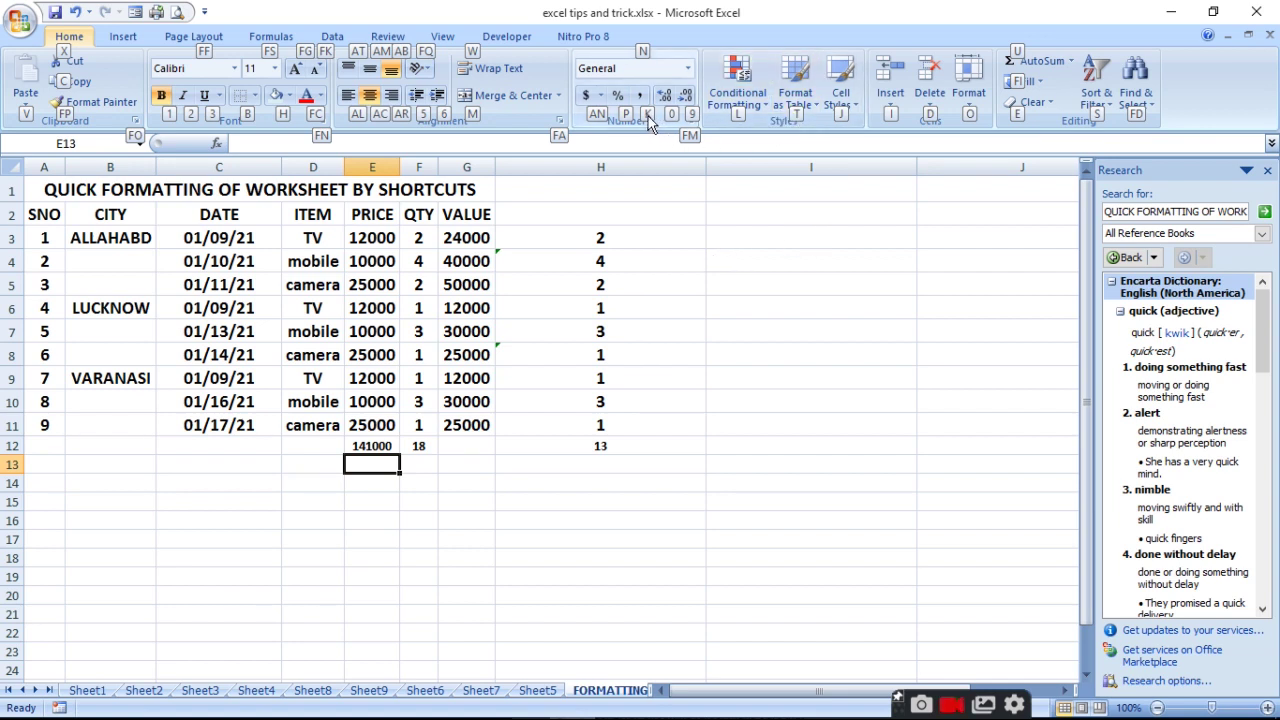
Apply Accounting format to the VALUE amounts G3:G11, showing 24,000.00 to 25,000.00
{"action": "left_click", "coordinate": [663, 312]}
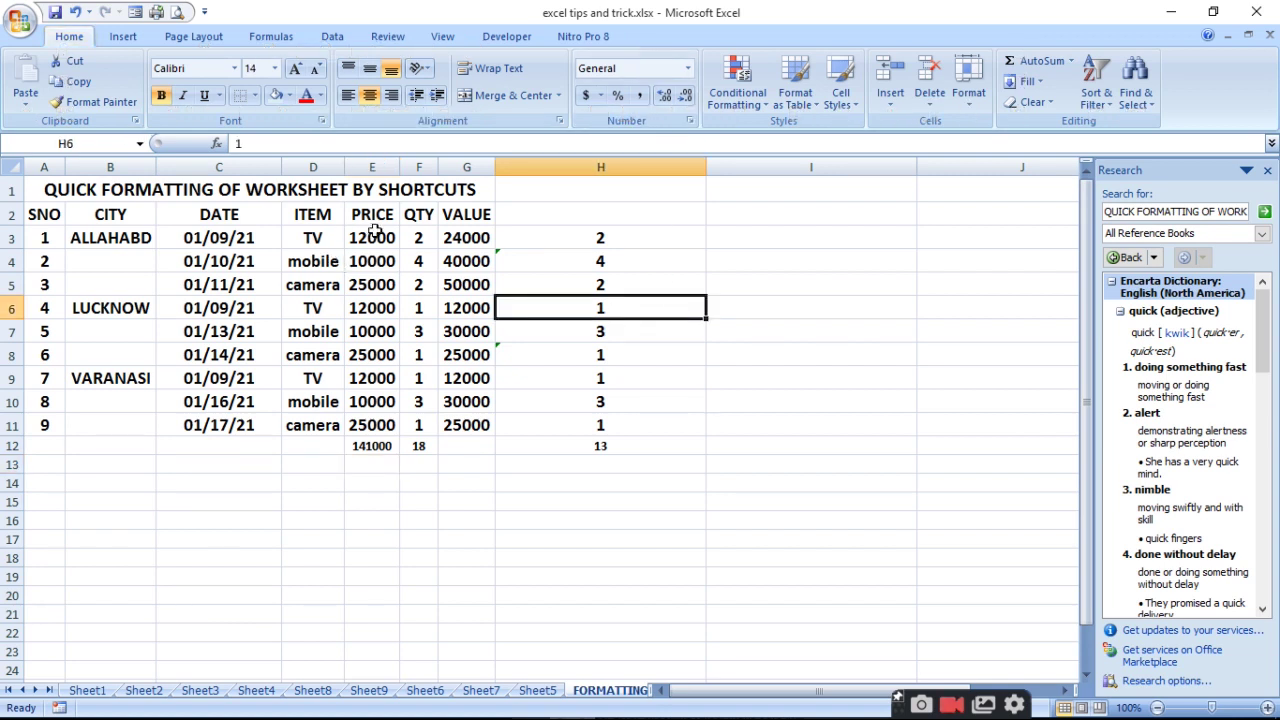
{"action": "left_click_drag", "start_coordinate": [374, 232], "coordinate": [374, 428]}
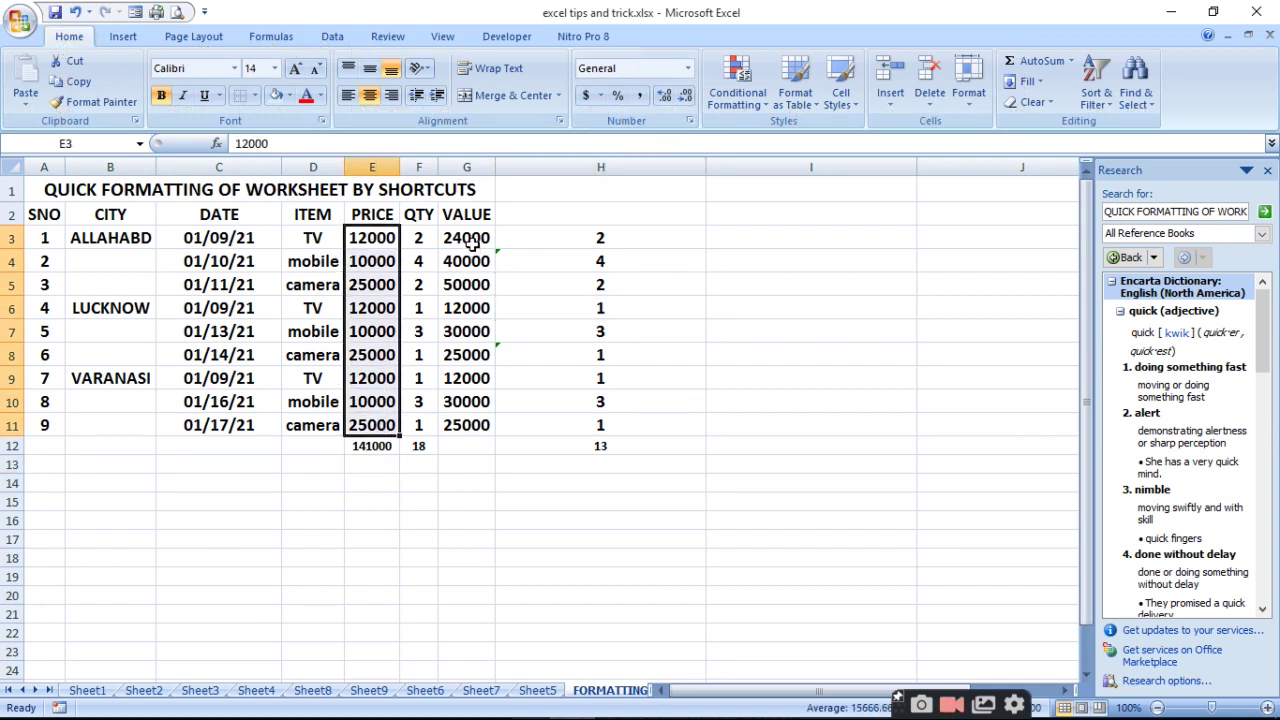
{"action": "left_click_drag", "start_coordinate": [471, 243], "coordinate": [470, 425]}
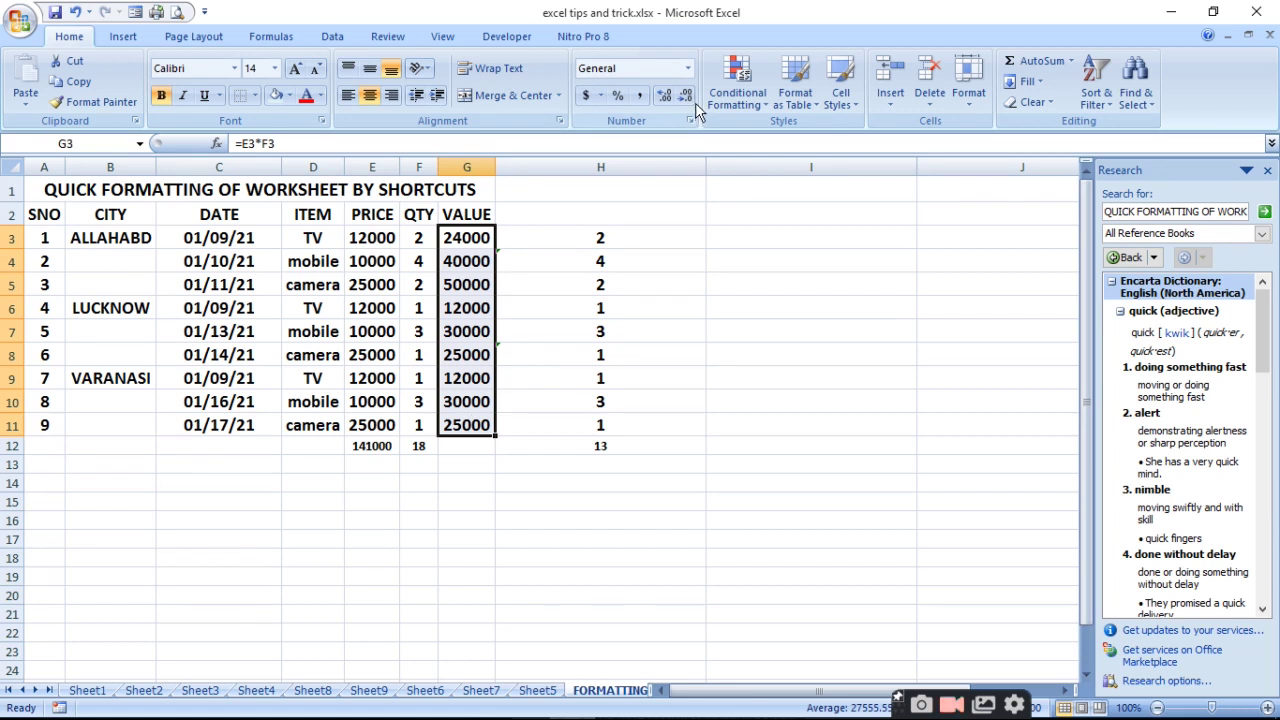
{"action": "left_click", "coordinate": [639, 95]}
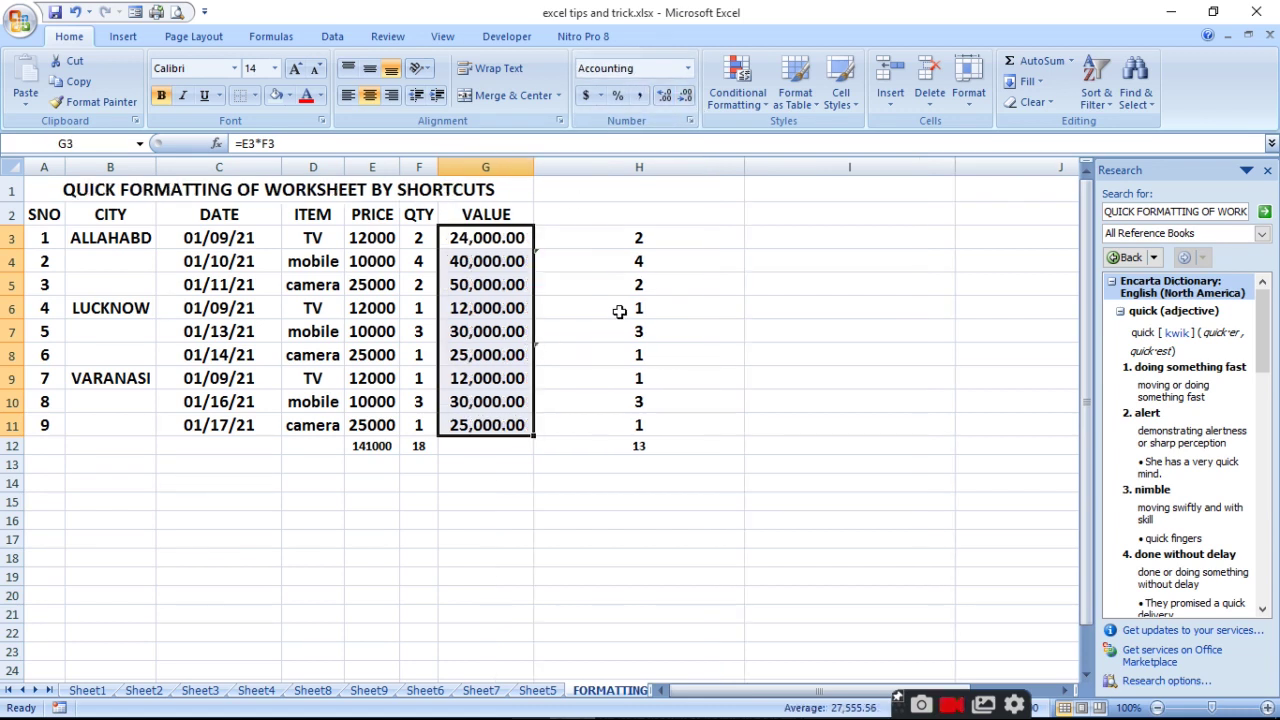
{"action": "key", "text": "alt+h"}
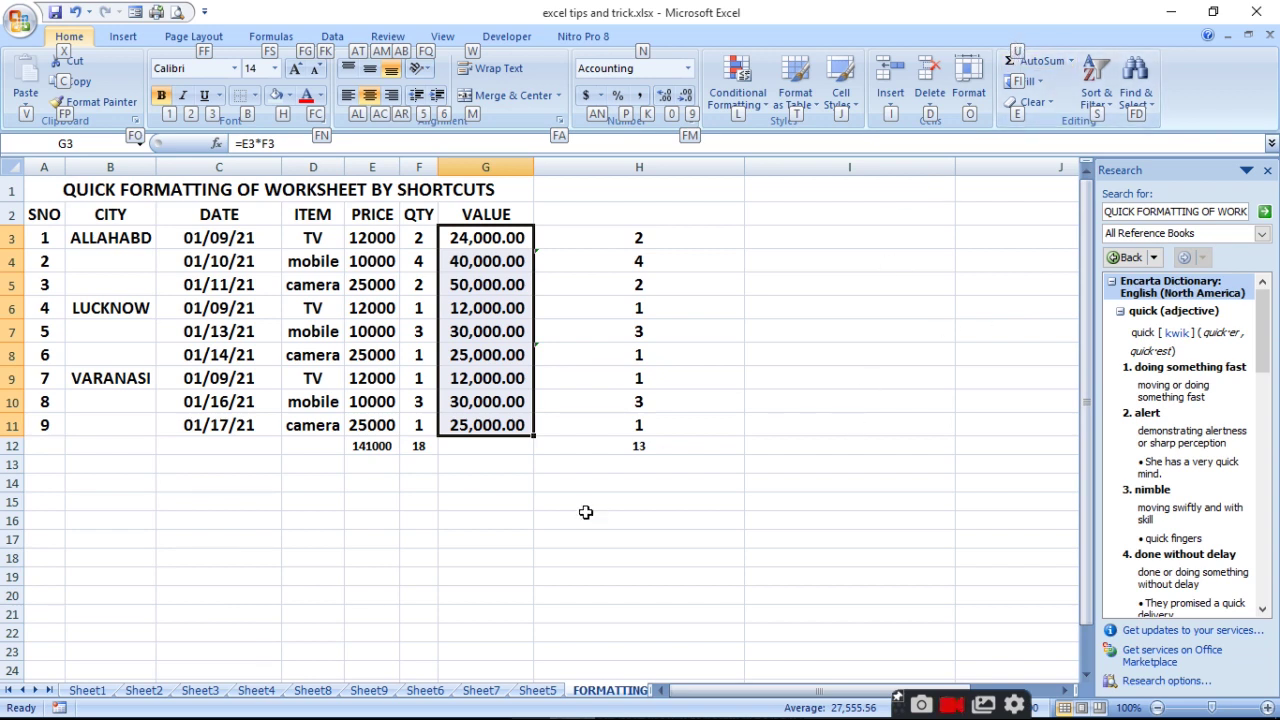
{"action": "left_click", "coordinate": [634, 446]}
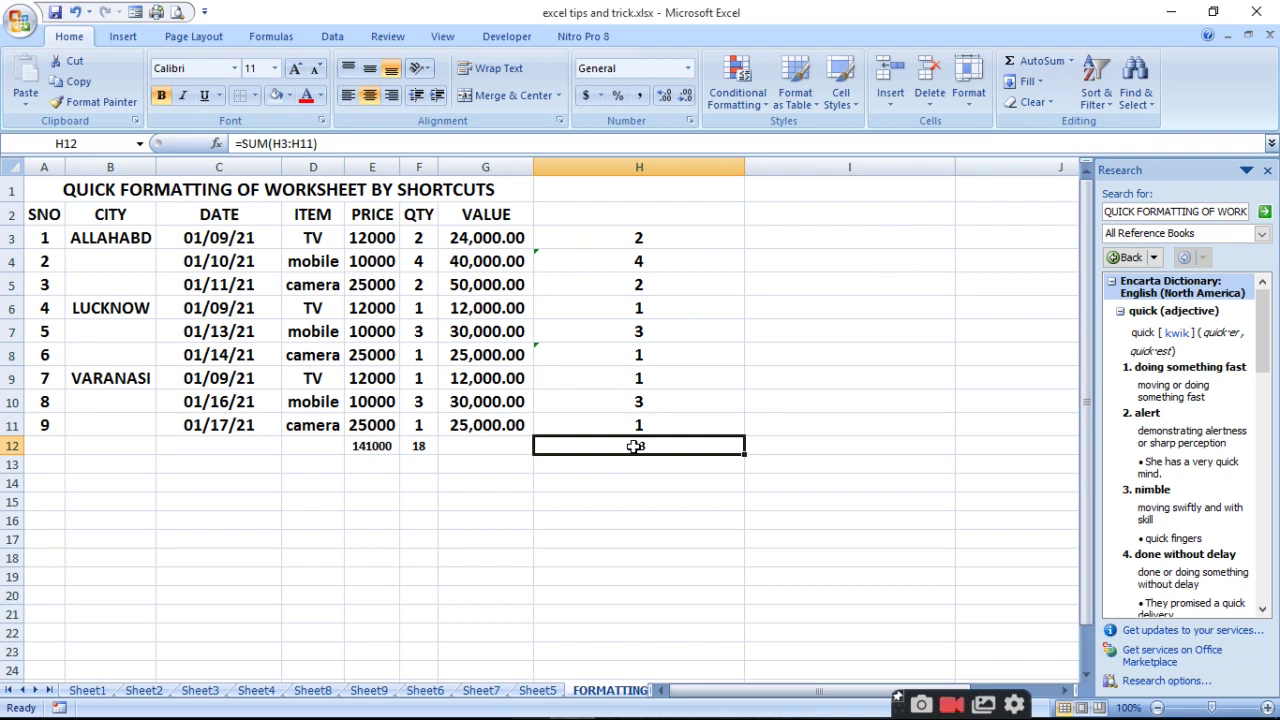
{"action": "key", "text": "alt+h"}
{"action": "key", "text": "u"}
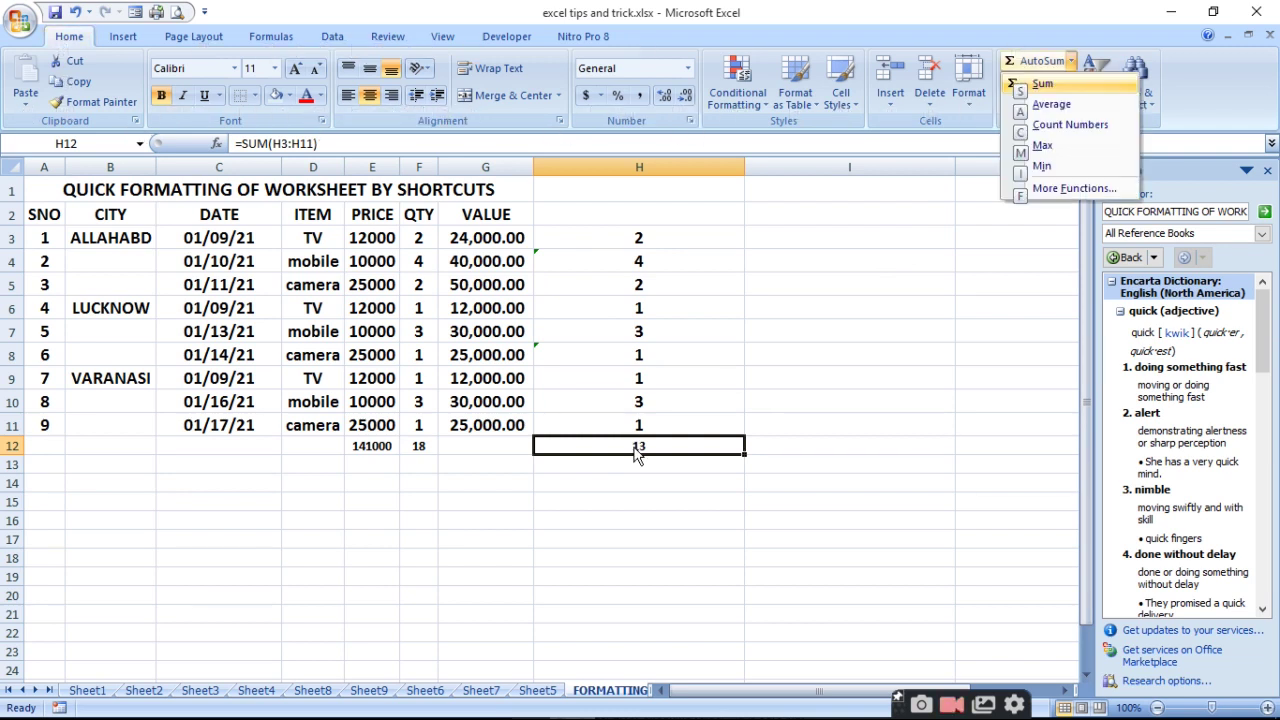
{"action": "key", "text": "s"}
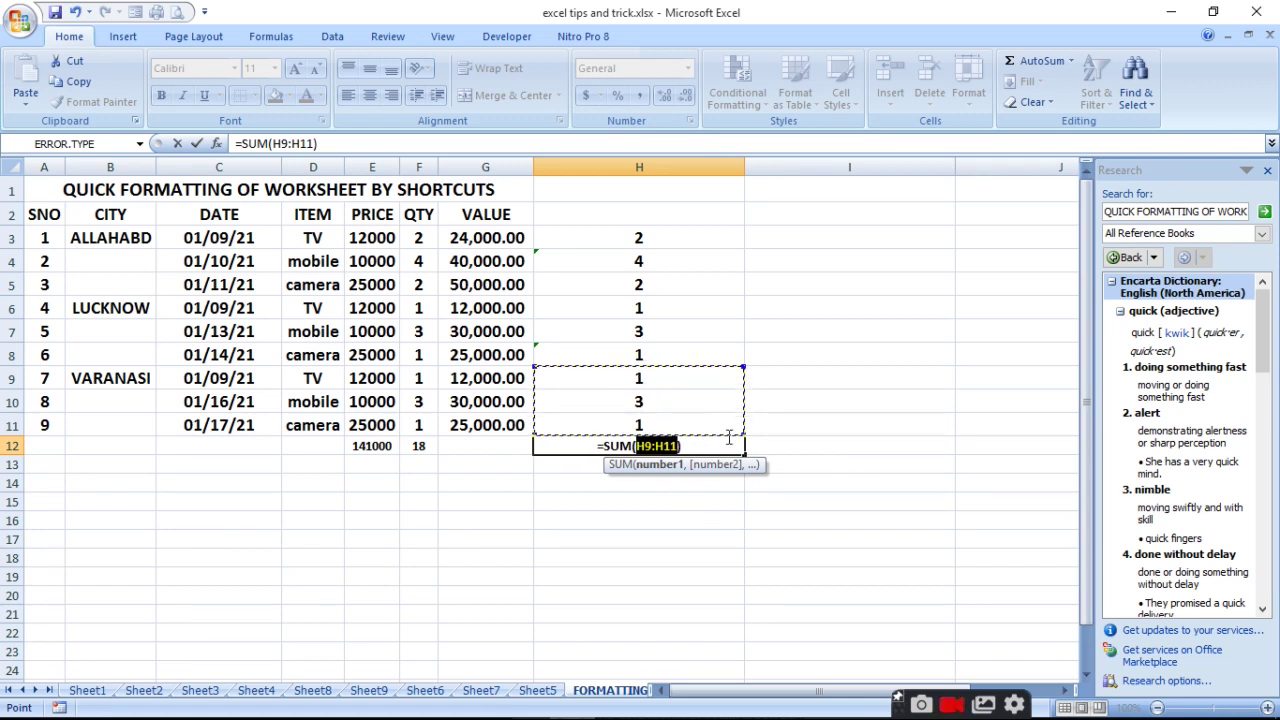
{"action": "left_click_drag", "start_coordinate": [642, 238], "coordinate": [677, 425]}
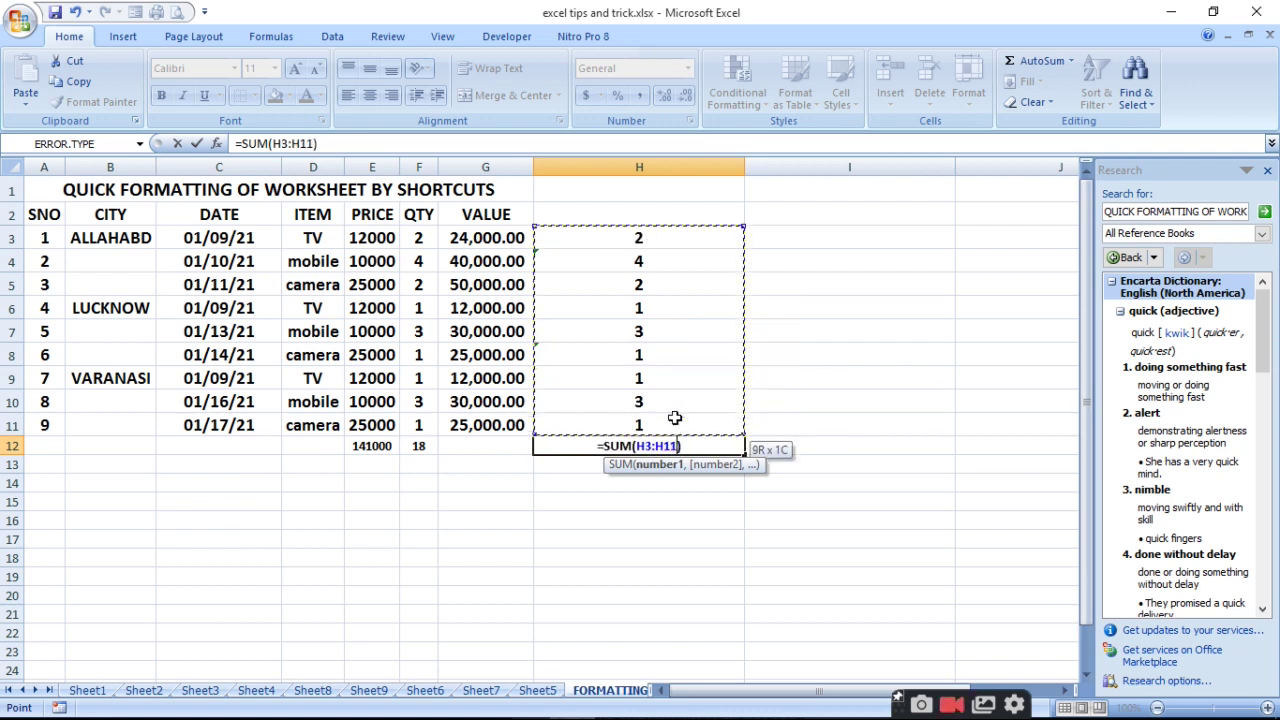
{"action": "key", "text": "Return"}
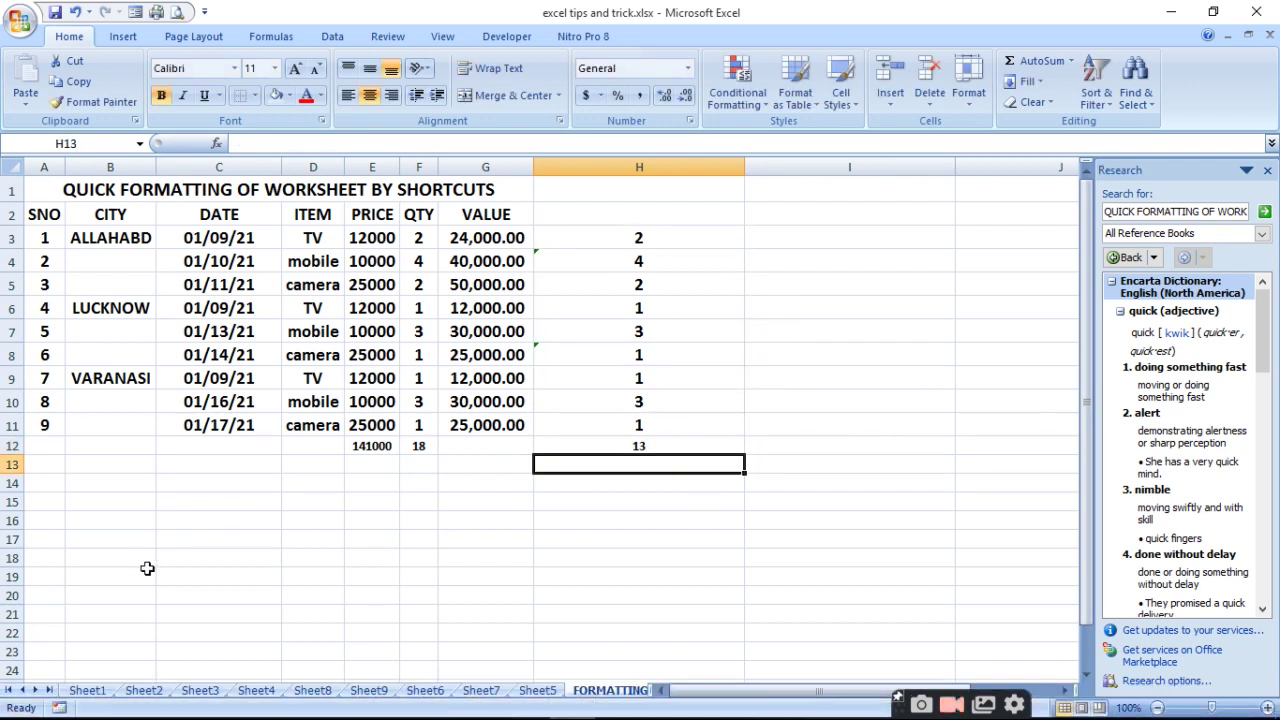
Add a border to the merged title cell A1 using Alt+H, B, A
{"action": "left_click", "coordinate": [45, 193]}
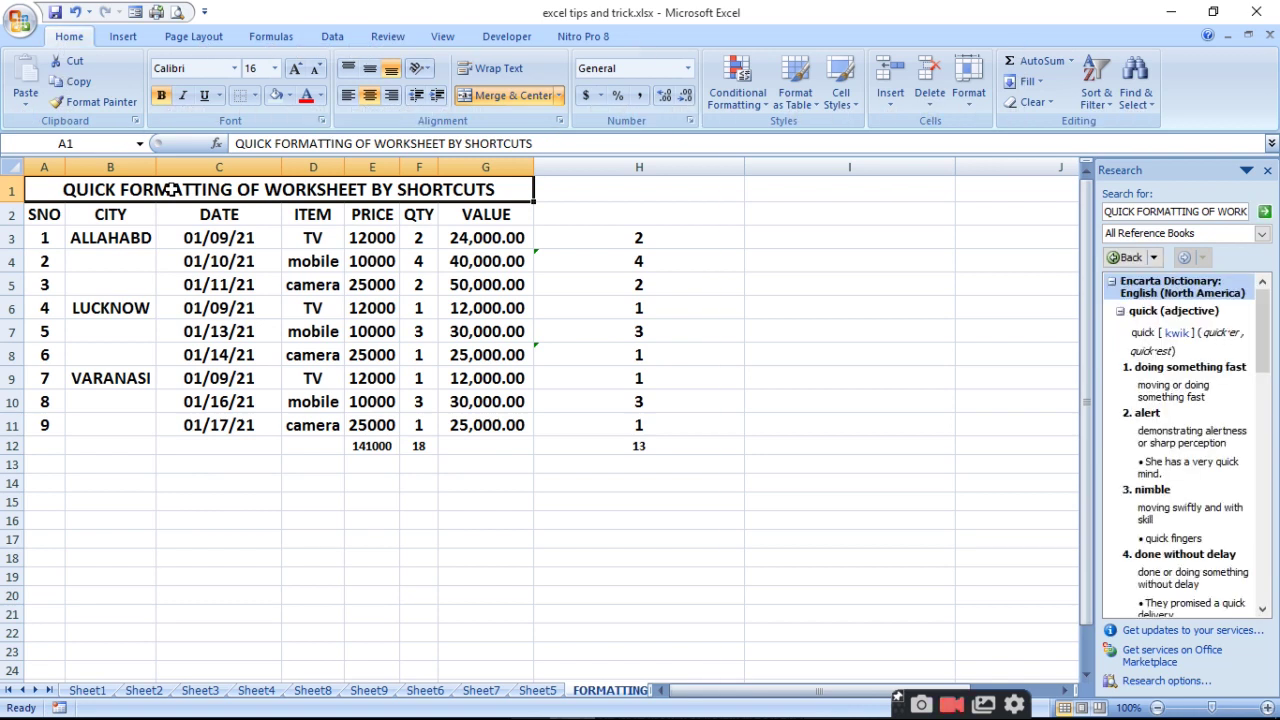
{"action": "key", "text": "alt+h"}
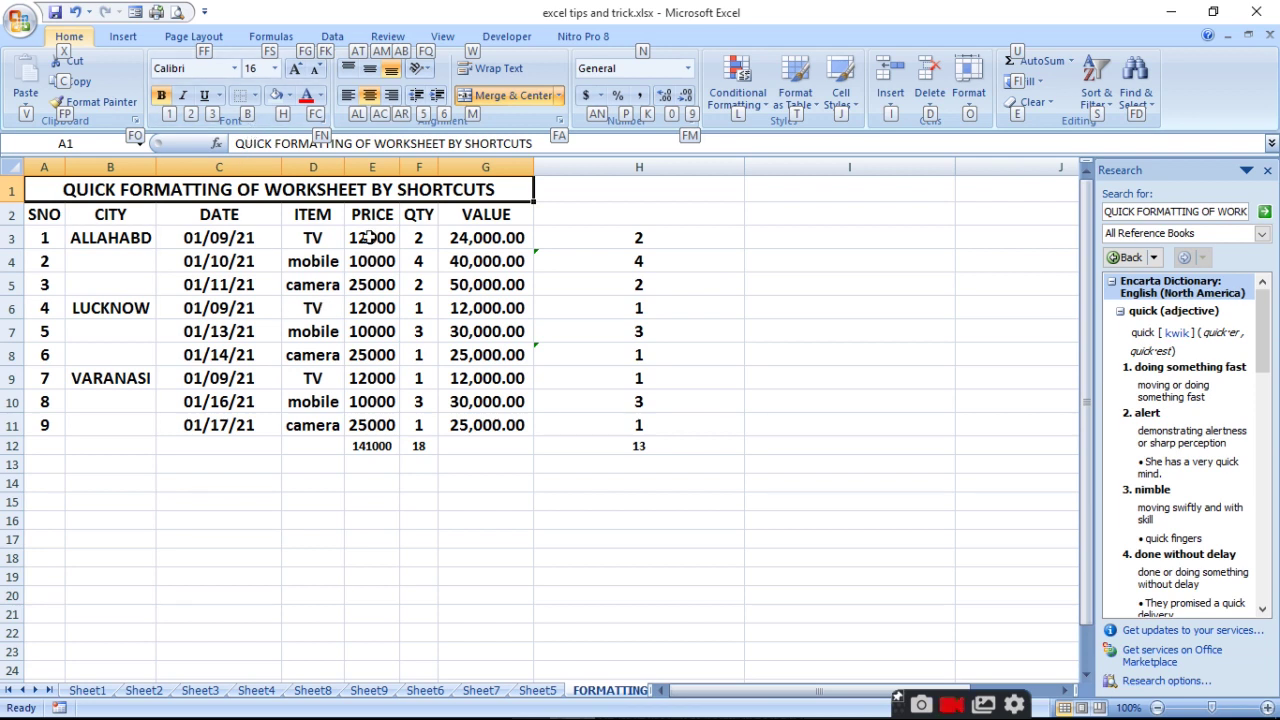
{"action": "key", "text": "b"}
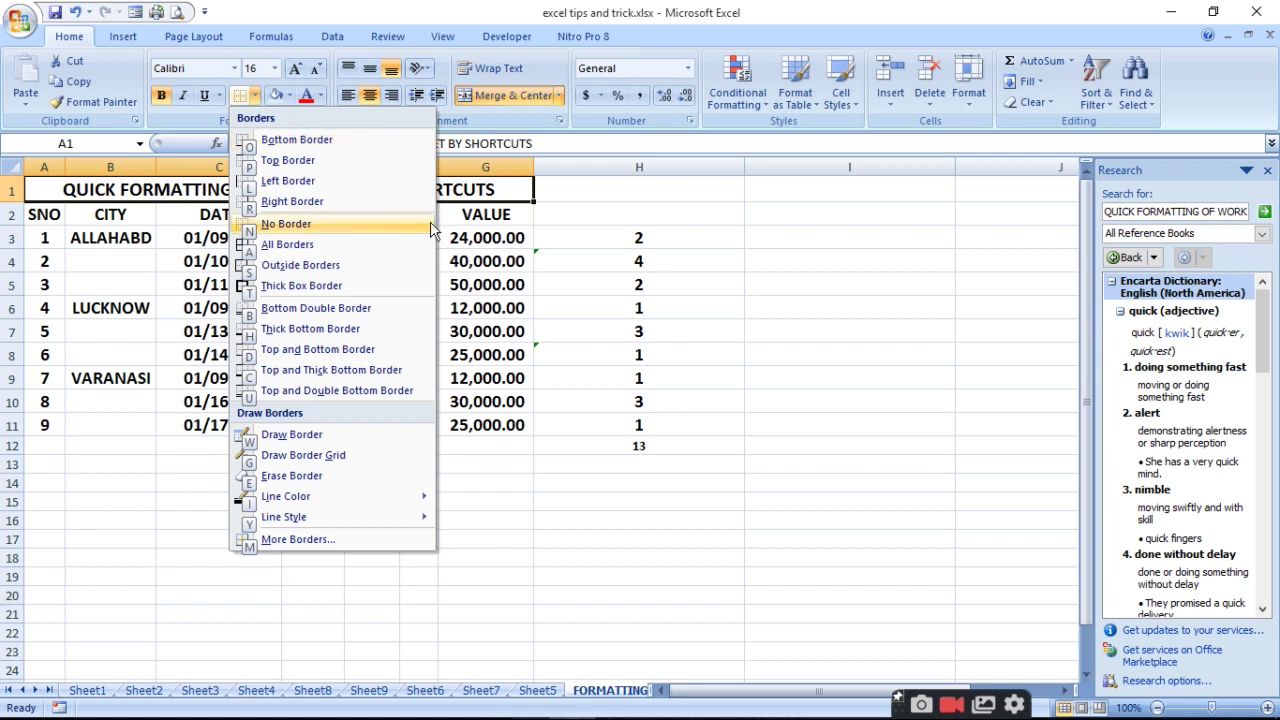
{"action": "key", "text": "a"}
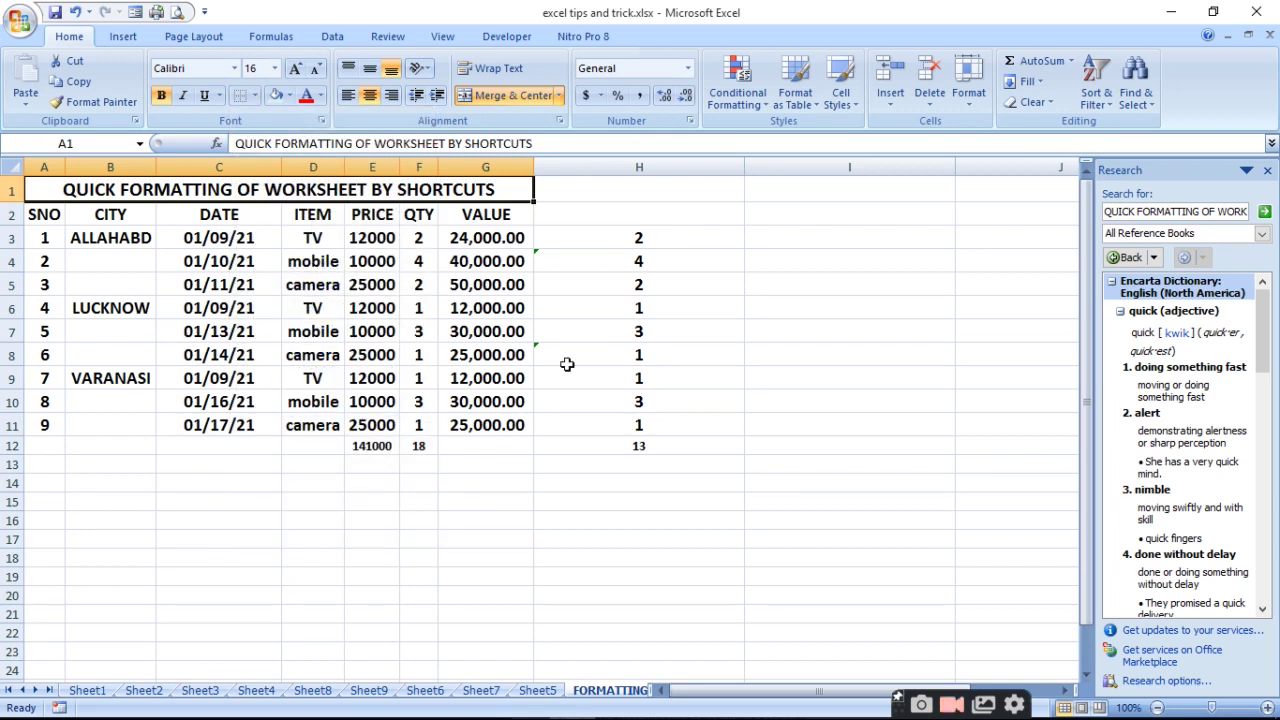
Fill the merged title row with green
{"action": "left_click", "coordinate": [289, 92]}
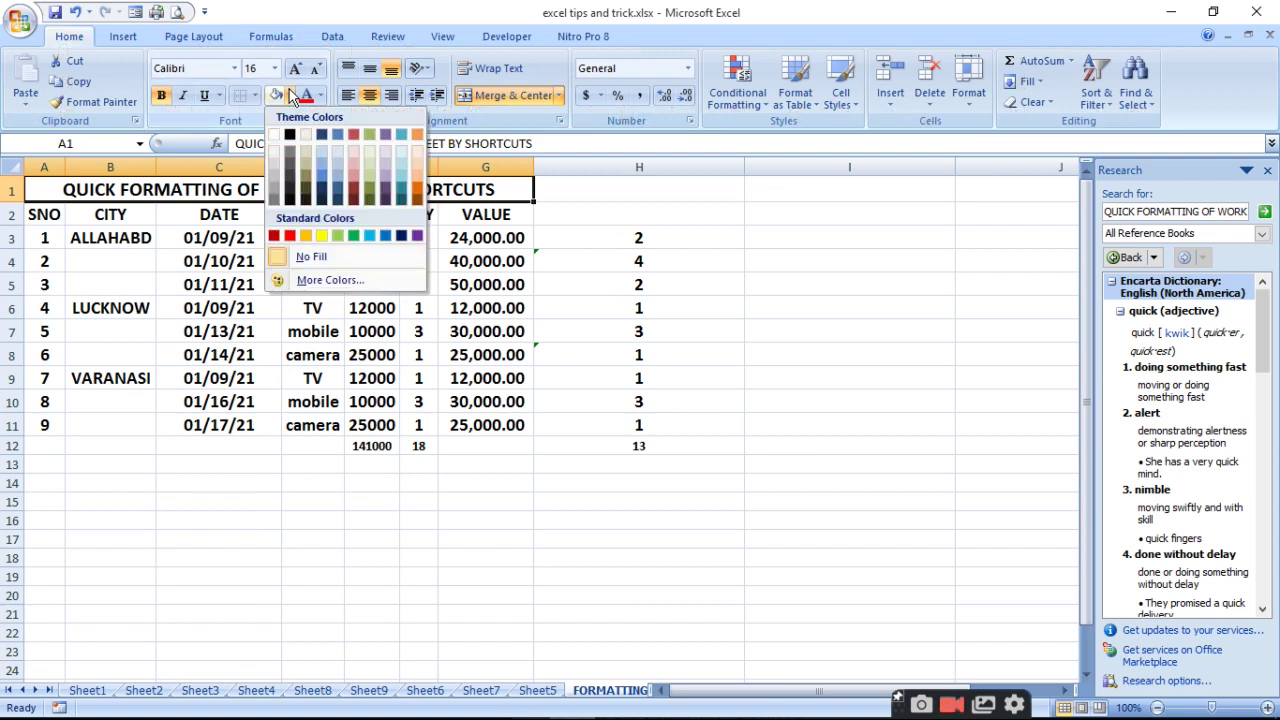
{"action": "left_click", "coordinate": [355, 237]}
{"action": "left_click", "coordinate": [749, 220]}
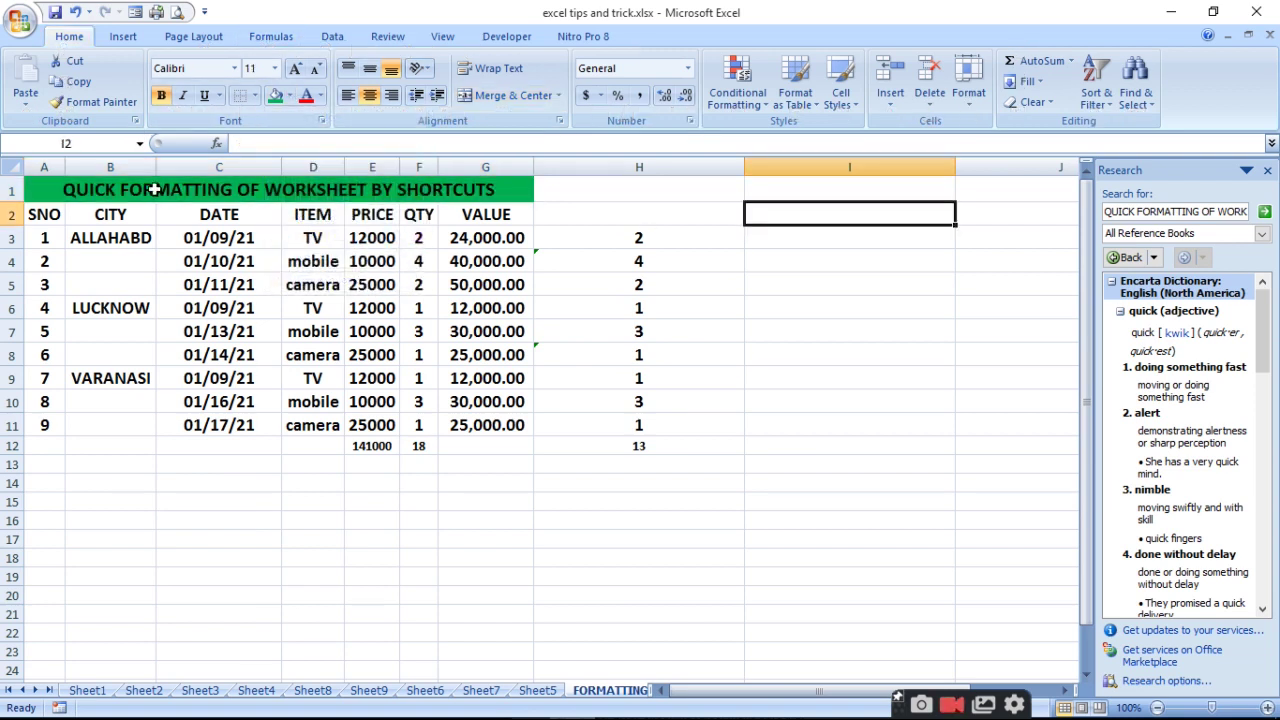
Fill the header row A2:G2, SNO through VALUE, with yellow
{"action": "left_click_drag", "start_coordinate": [58, 213], "coordinate": [495, 228]}
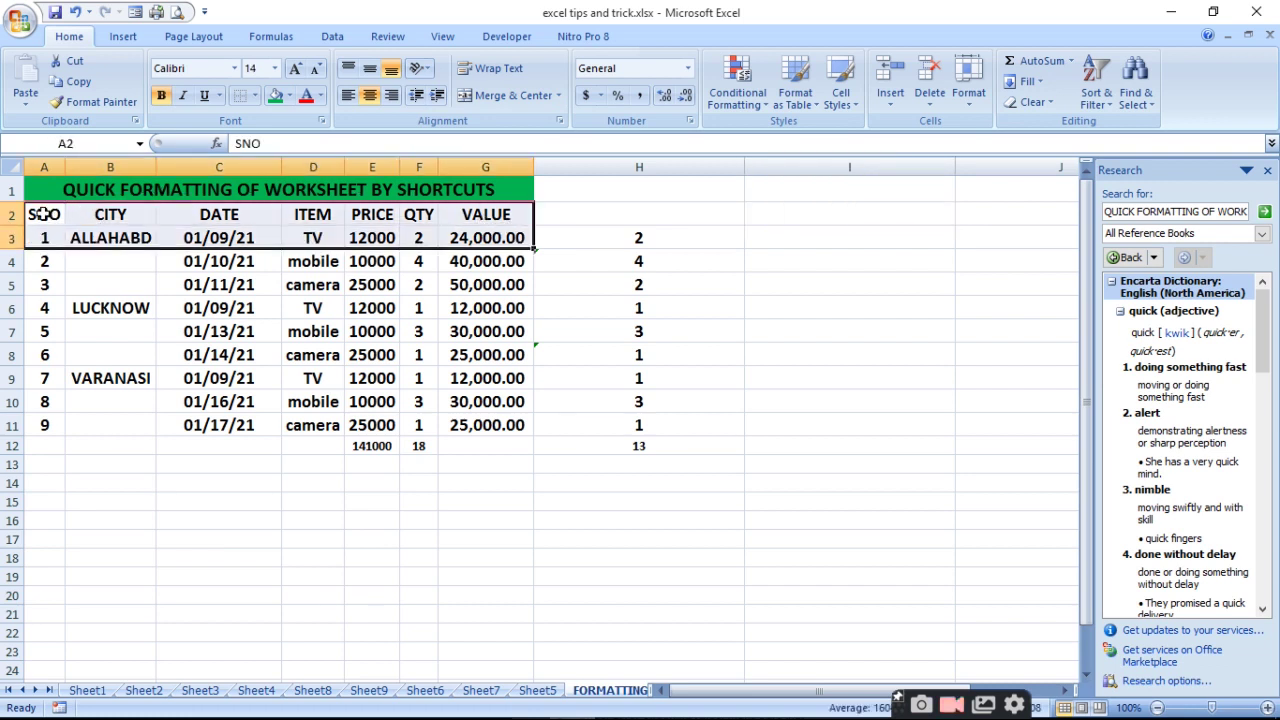
{"action": "left_click_drag", "start_coordinate": [42, 214], "coordinate": [441, 222]}
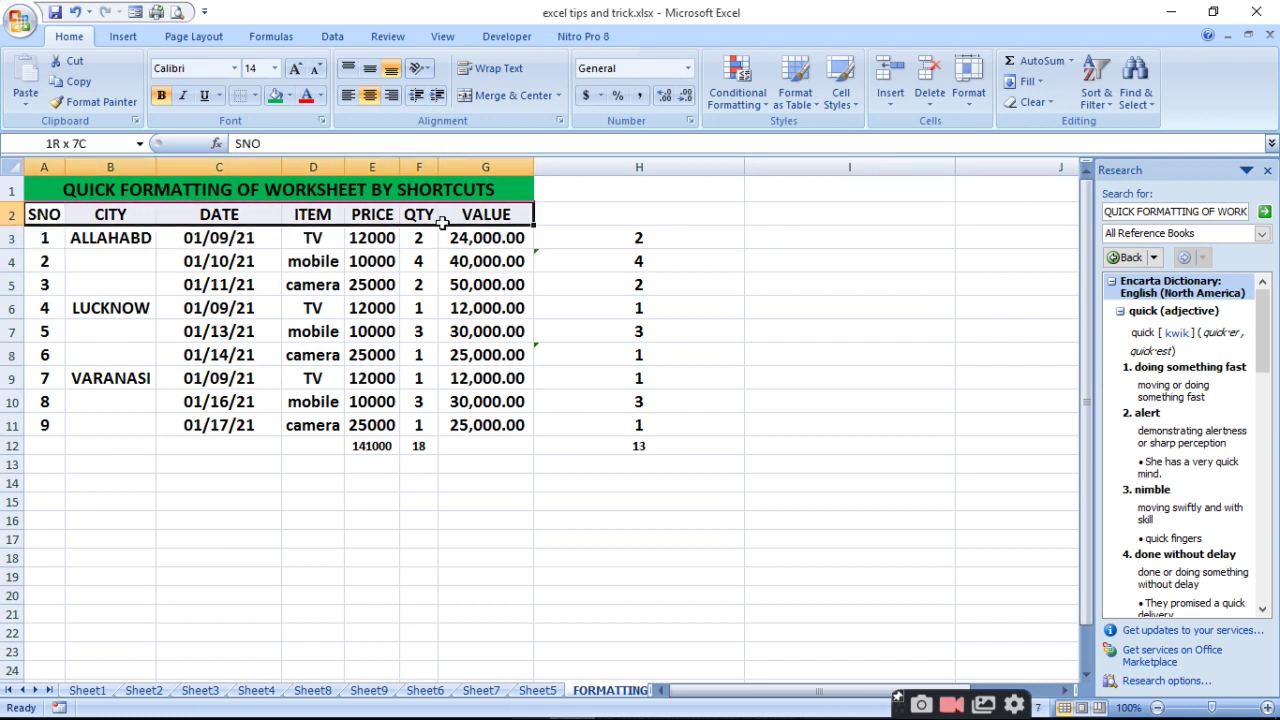
{"action": "left_click", "coordinate": [289, 96]}
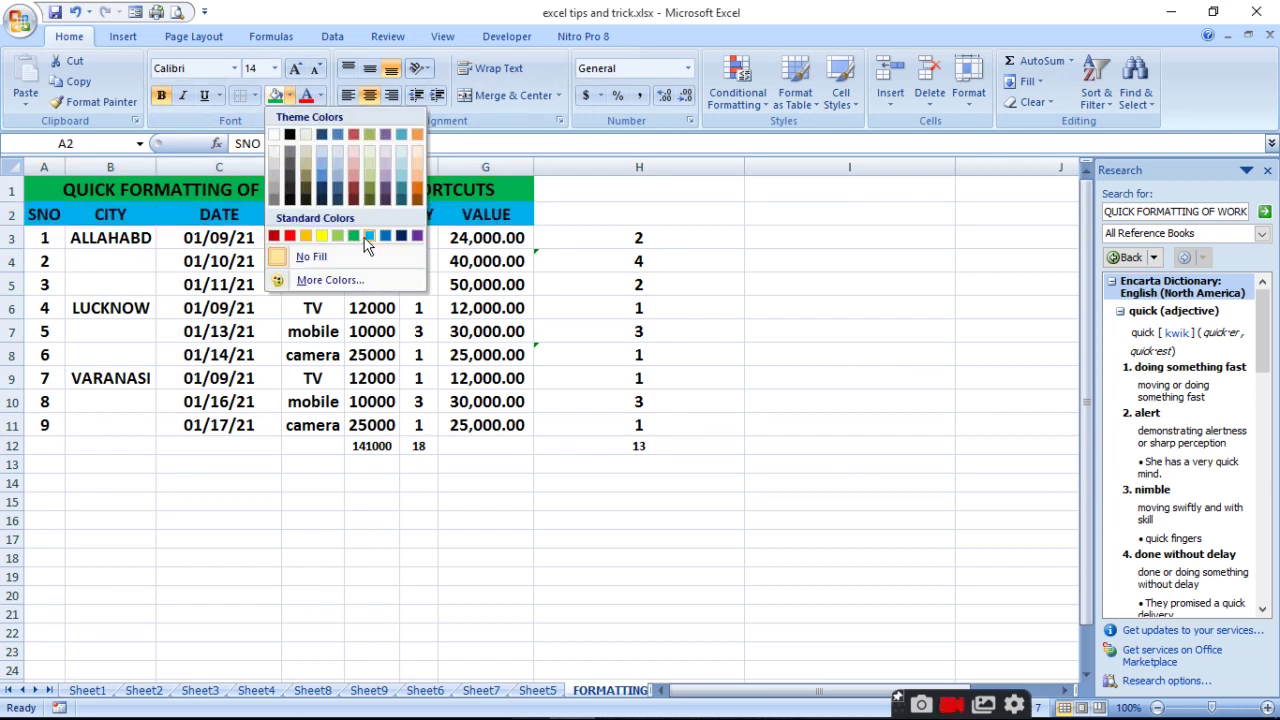
{"action": "left_click", "coordinate": [321, 235]}
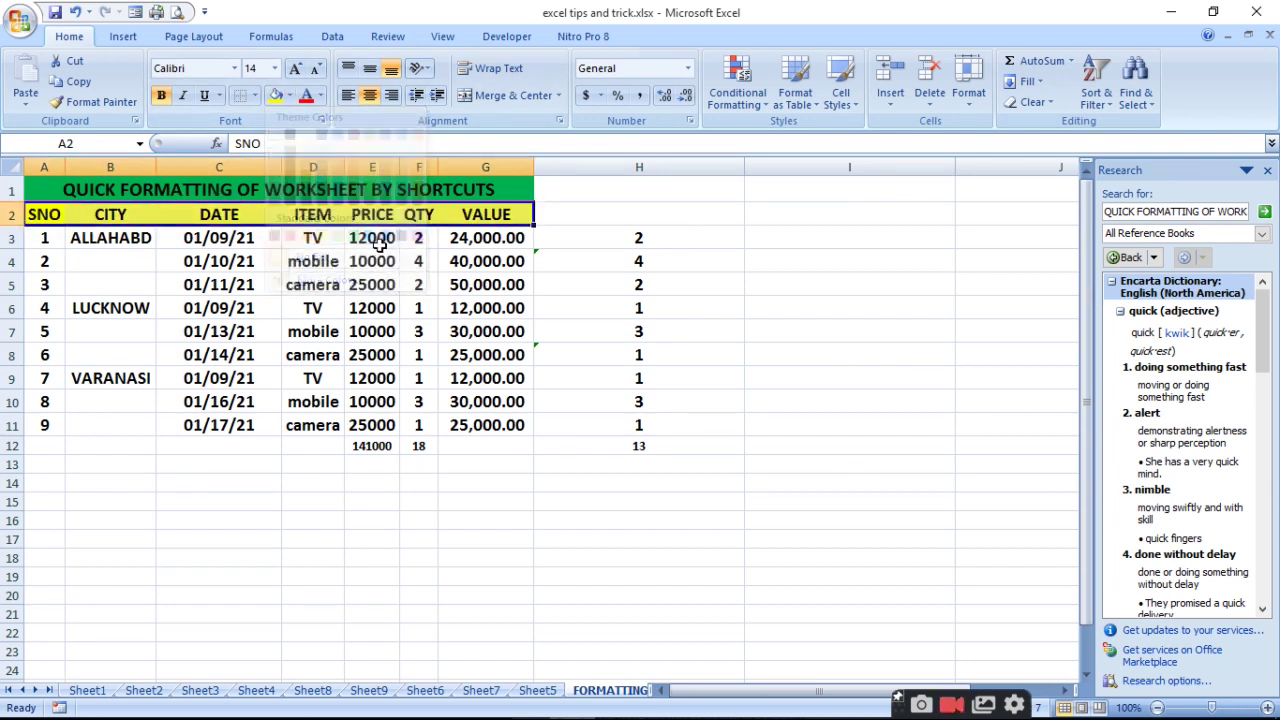
{"action": "left_click", "coordinate": [569, 265]}
{"action": "left_click", "coordinate": [115, 188]}
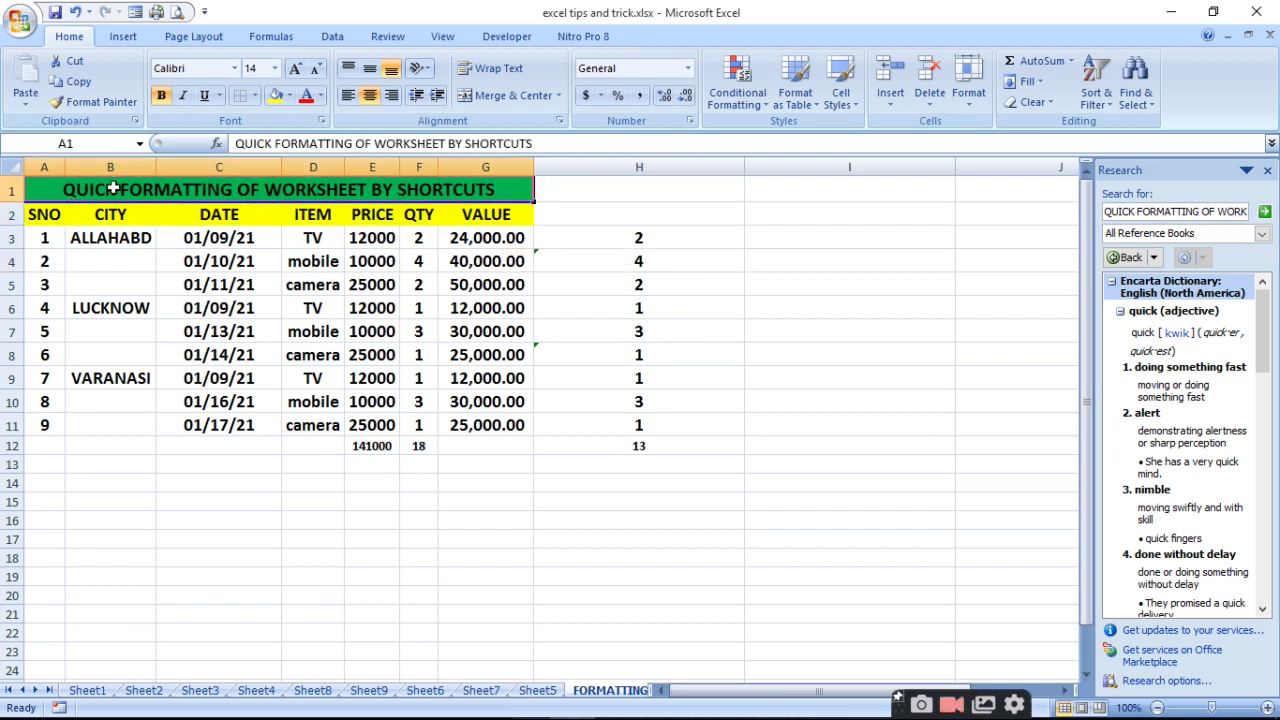
Keep the title bold and enlarge its font to size 18
{"action": "left_click", "coordinate": [160, 97]}
{"action": "left_click", "coordinate": [160, 97]}
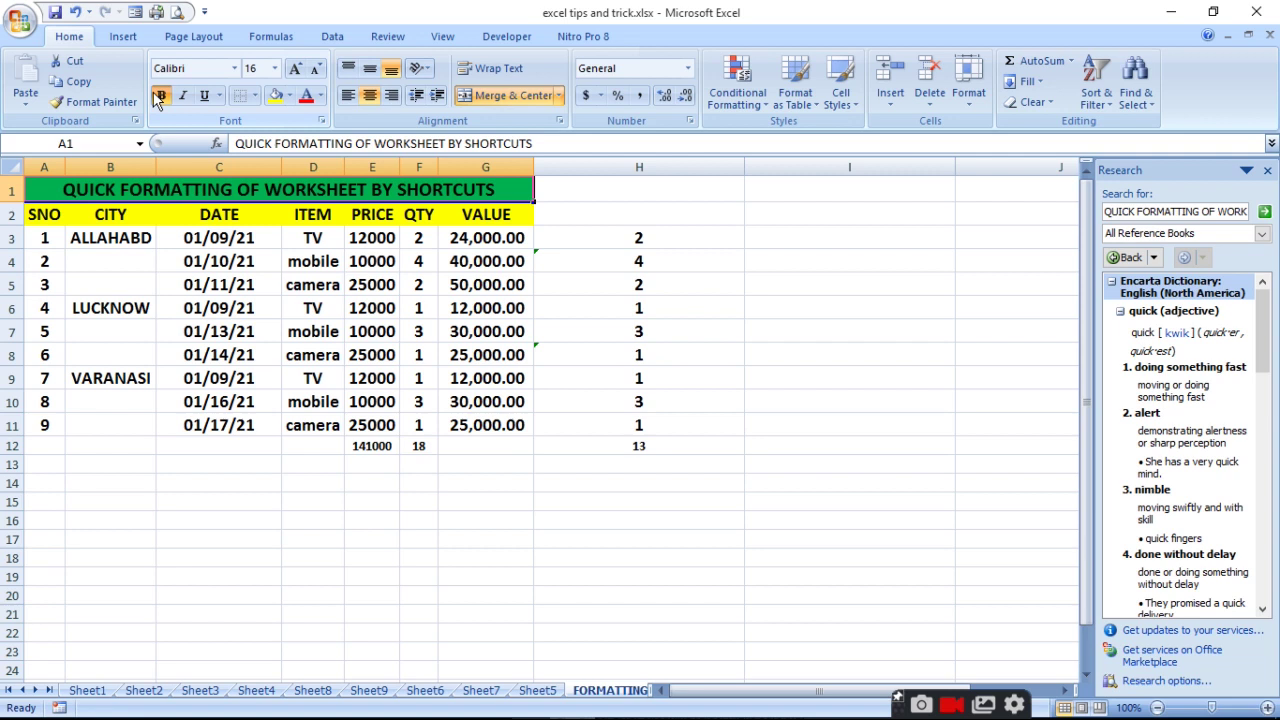
{"action": "left_click", "coordinate": [295, 68]}
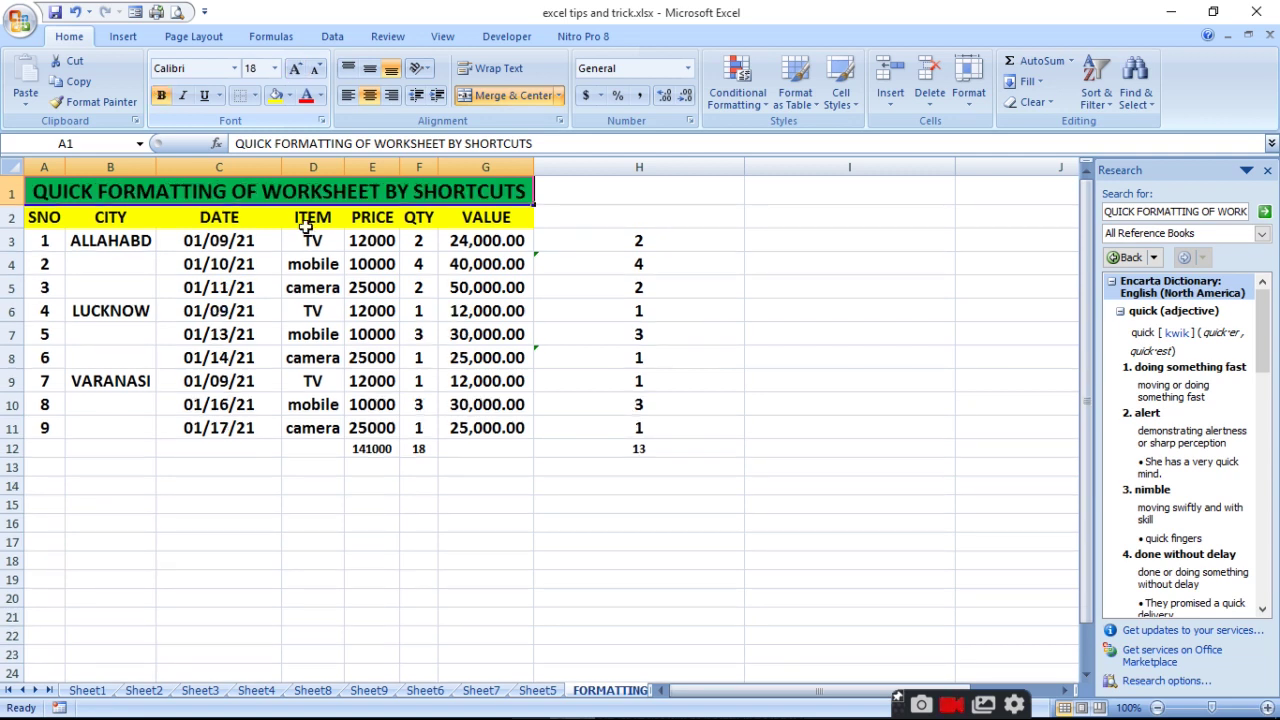
Apply All Borders to every cell of the sales table
{"action": "left_click", "coordinate": [256, 96]}
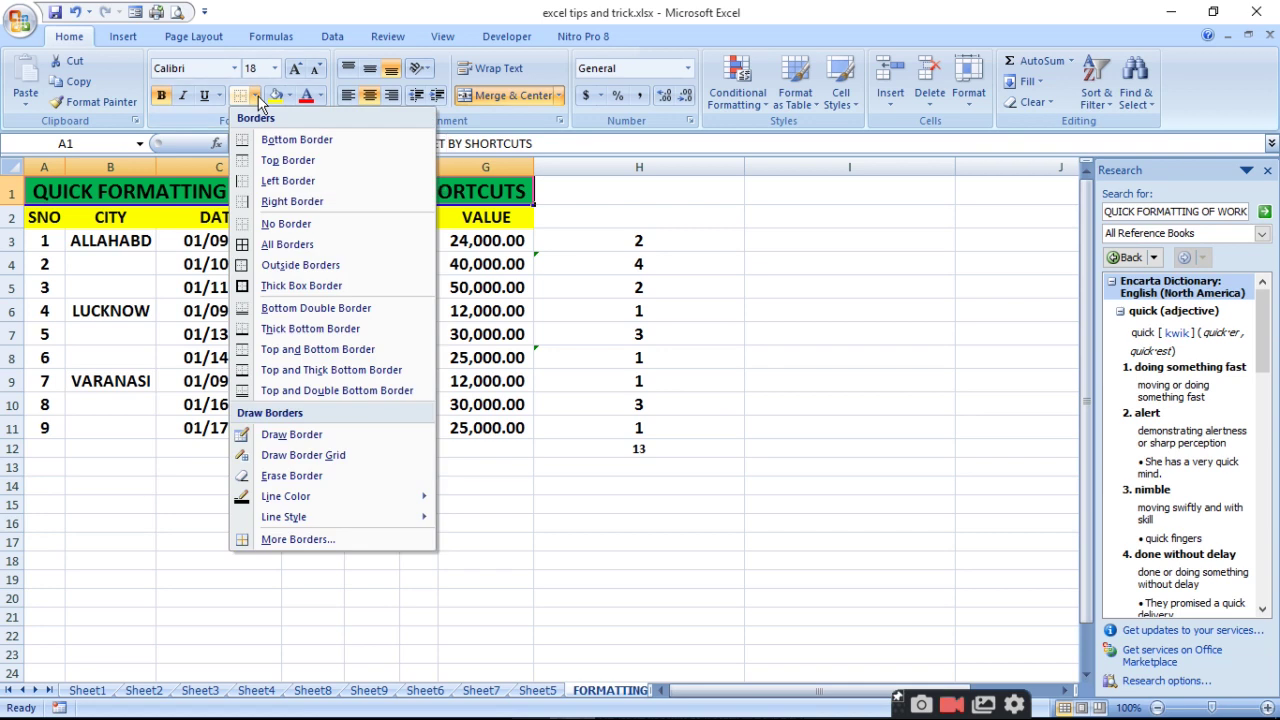
{"action": "left_click", "coordinate": [250, 248]}
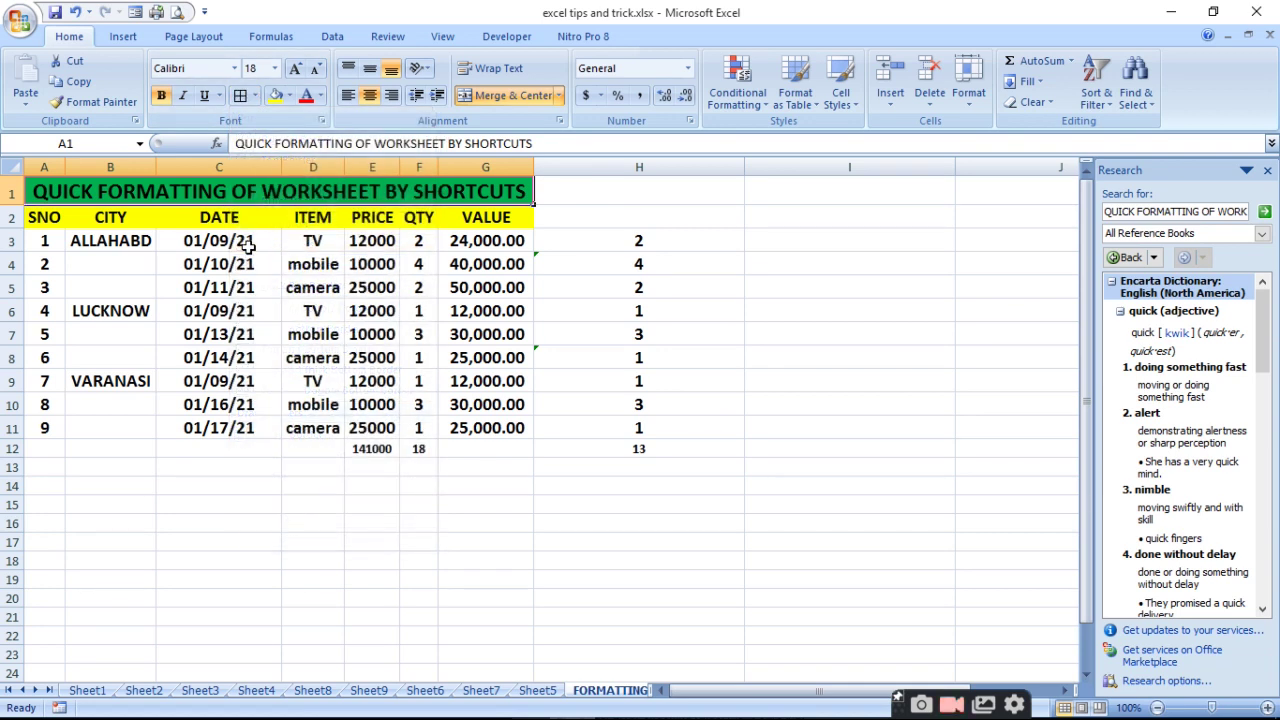
{"action": "left_click", "coordinate": [741, 518]}
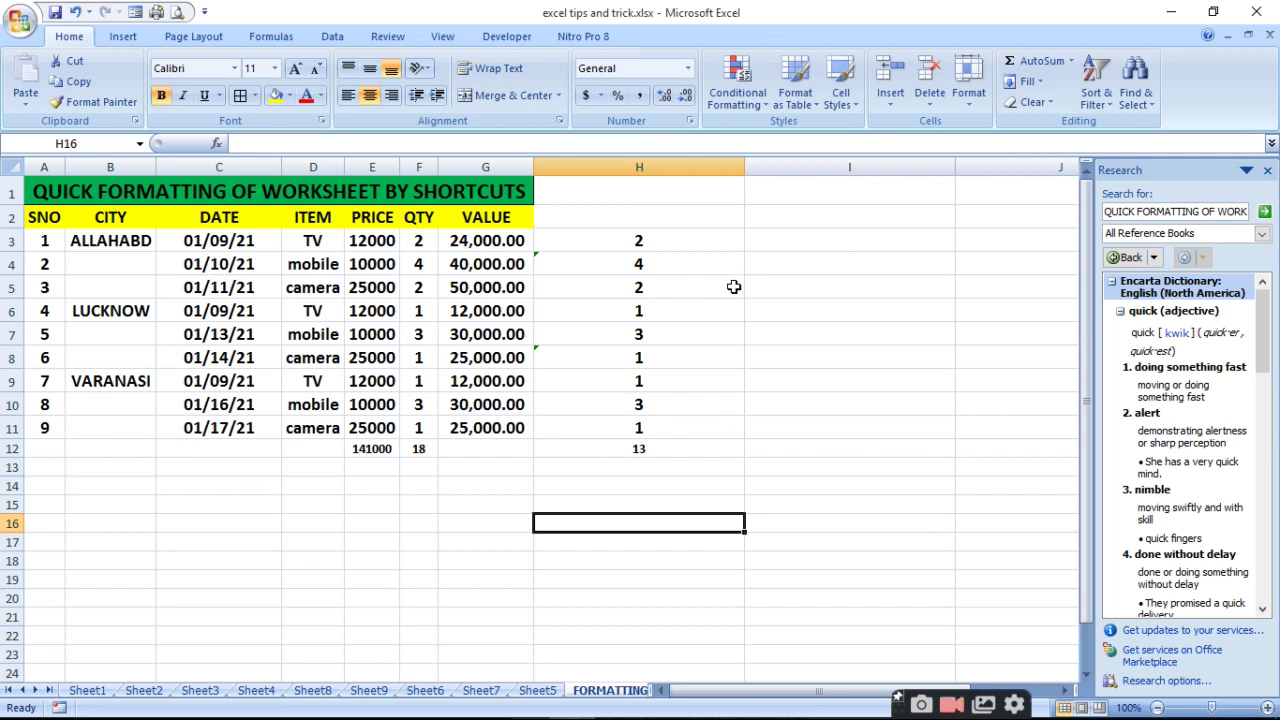
Select the SNO-to-VALUE header labels in the header row
{"action": "key", "text": "alt"}
{"action": "key", "text": "h"}
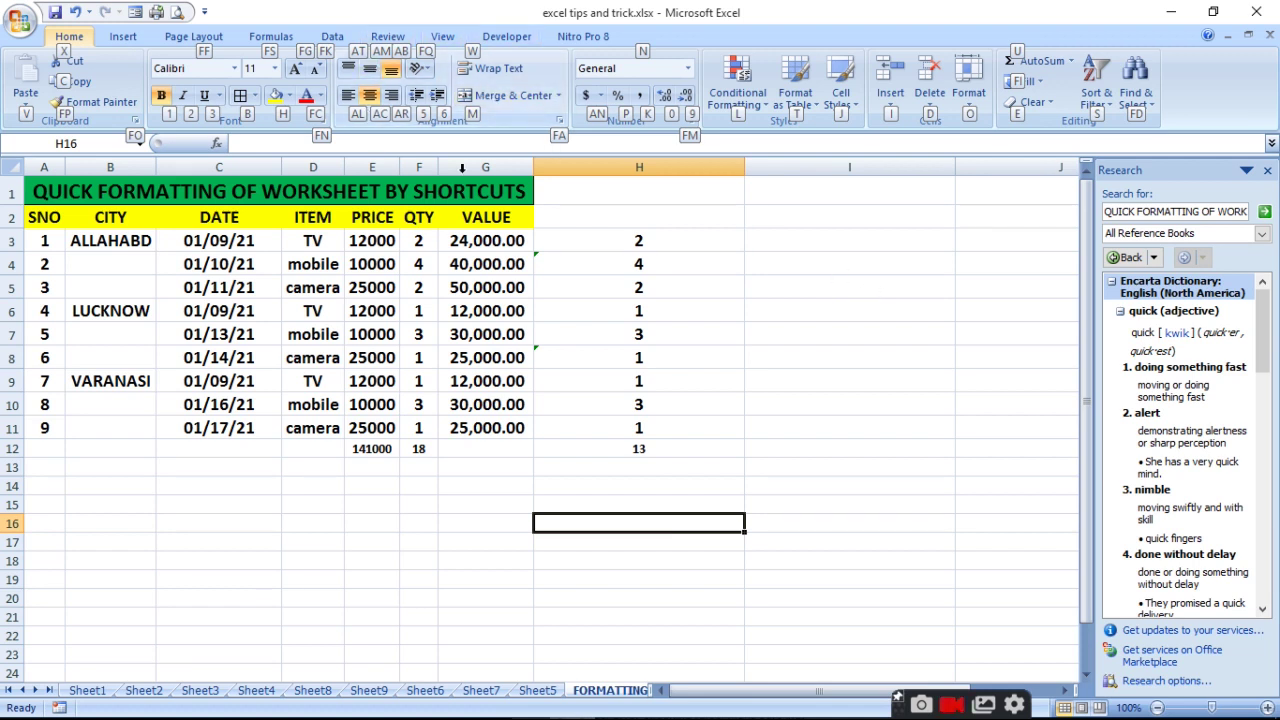
{"action": "key", "text": "alt"}
{"action": "left_click_drag", "start_coordinate": [30, 217], "coordinate": [530, 218]}
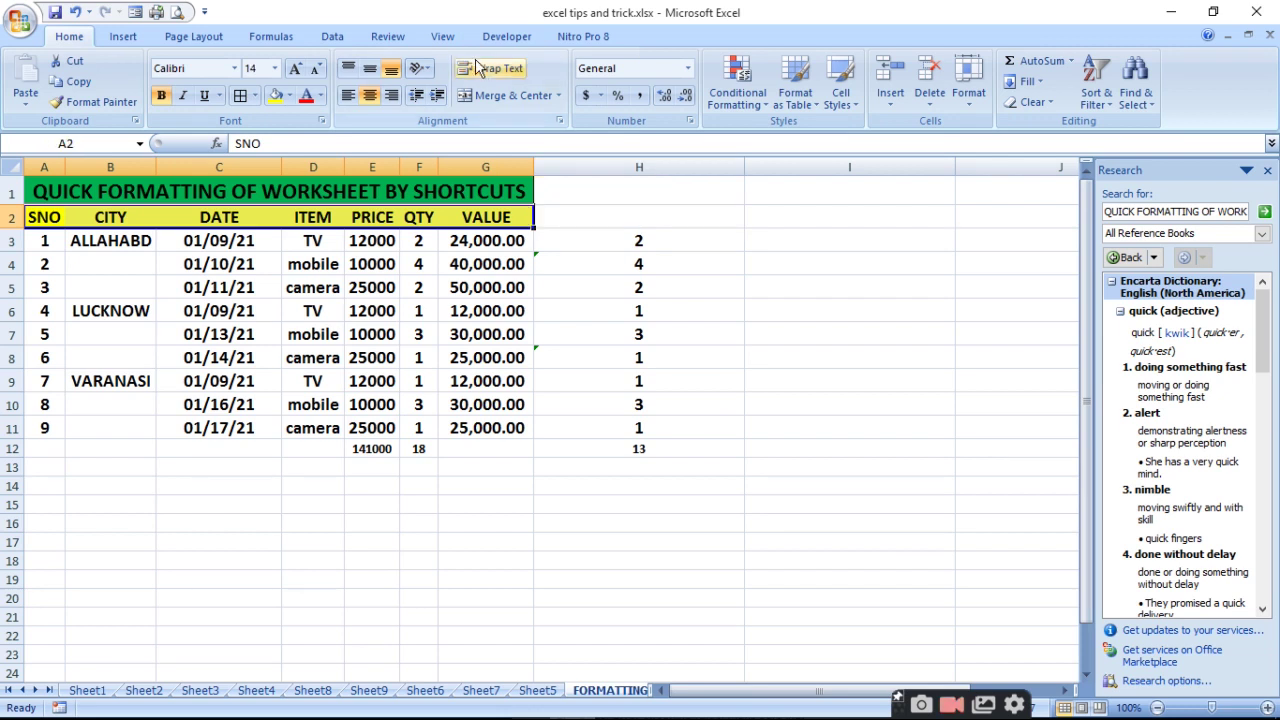
Try vertical, clockwise and counterclockwise orientations, leaving the headers slanted at 45 degrees, then open alignment settings
{"action": "key", "text": "alt"}
{"action": "left_click", "coordinate": [429, 72]}
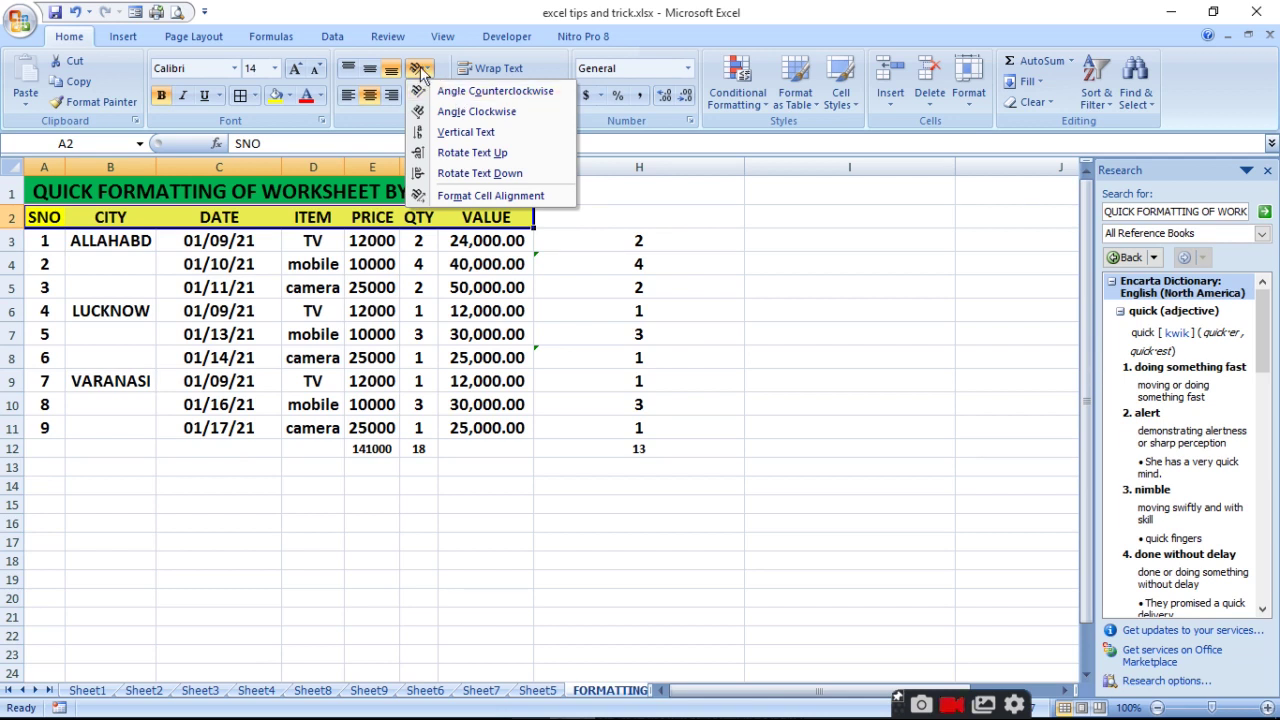
{"action": "left_click", "coordinate": [458, 133]}
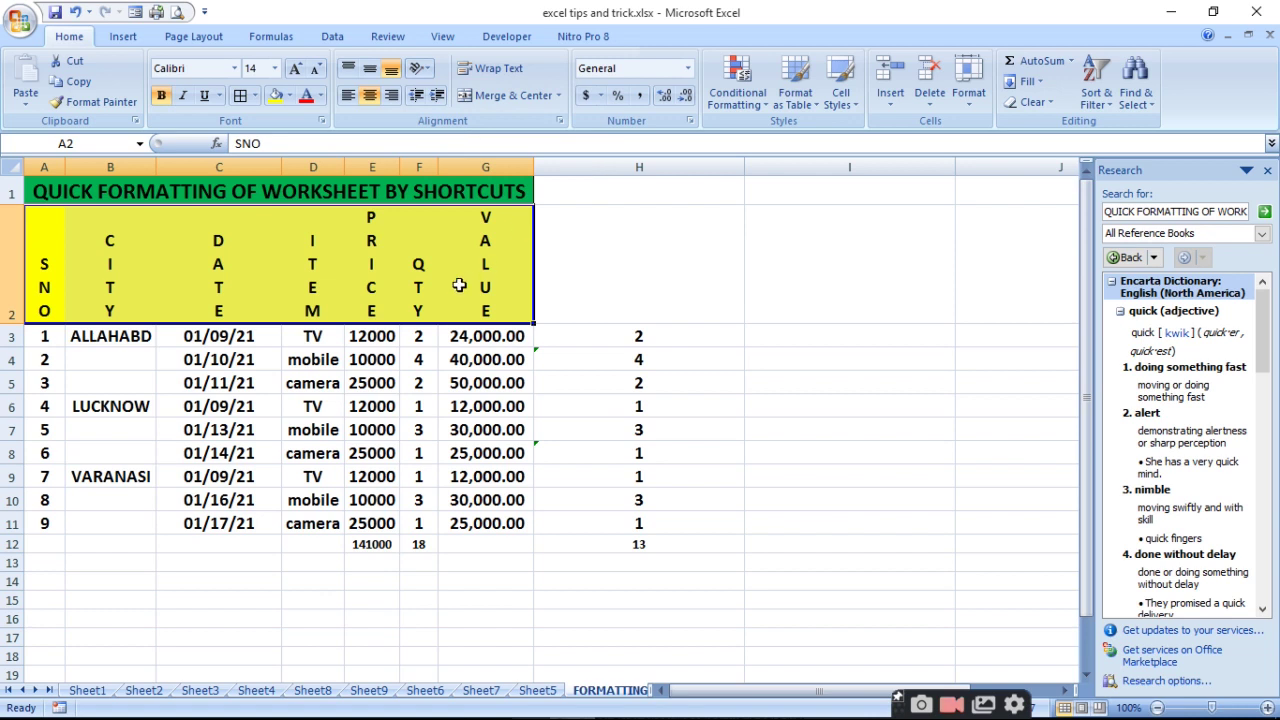
{"action": "left_click", "coordinate": [426, 68]}
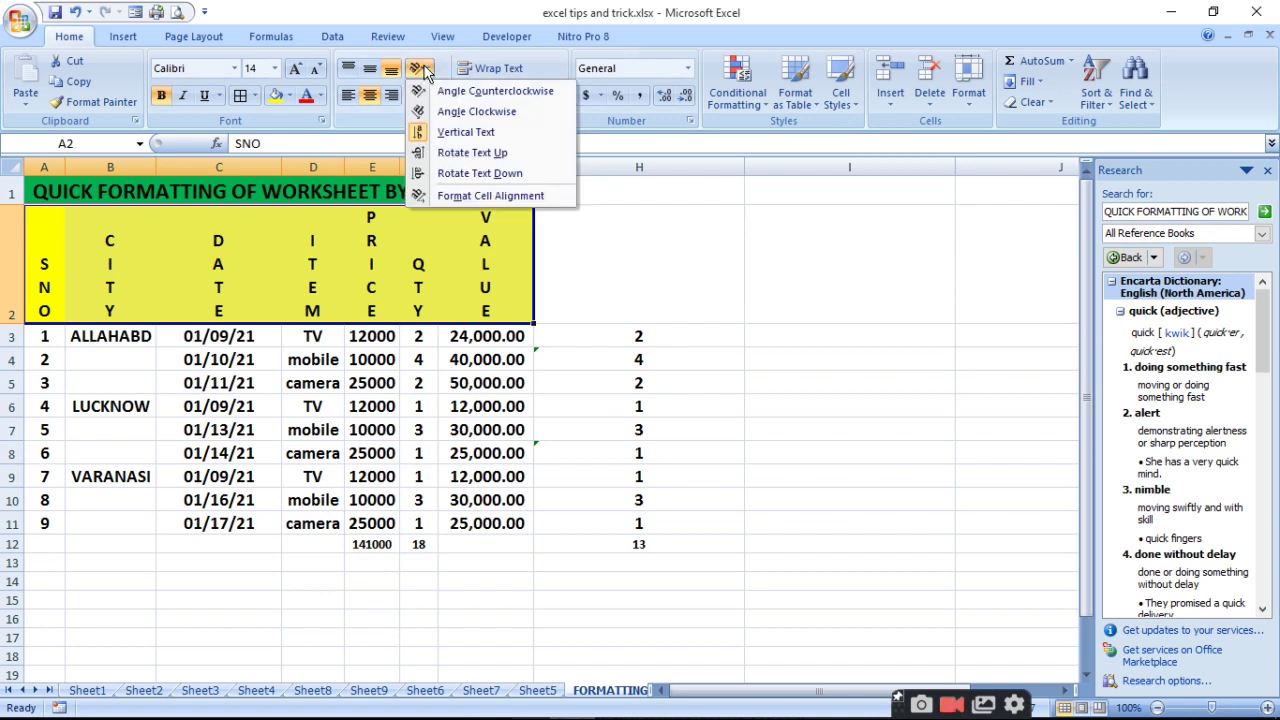
{"action": "left_click", "coordinate": [452, 114]}
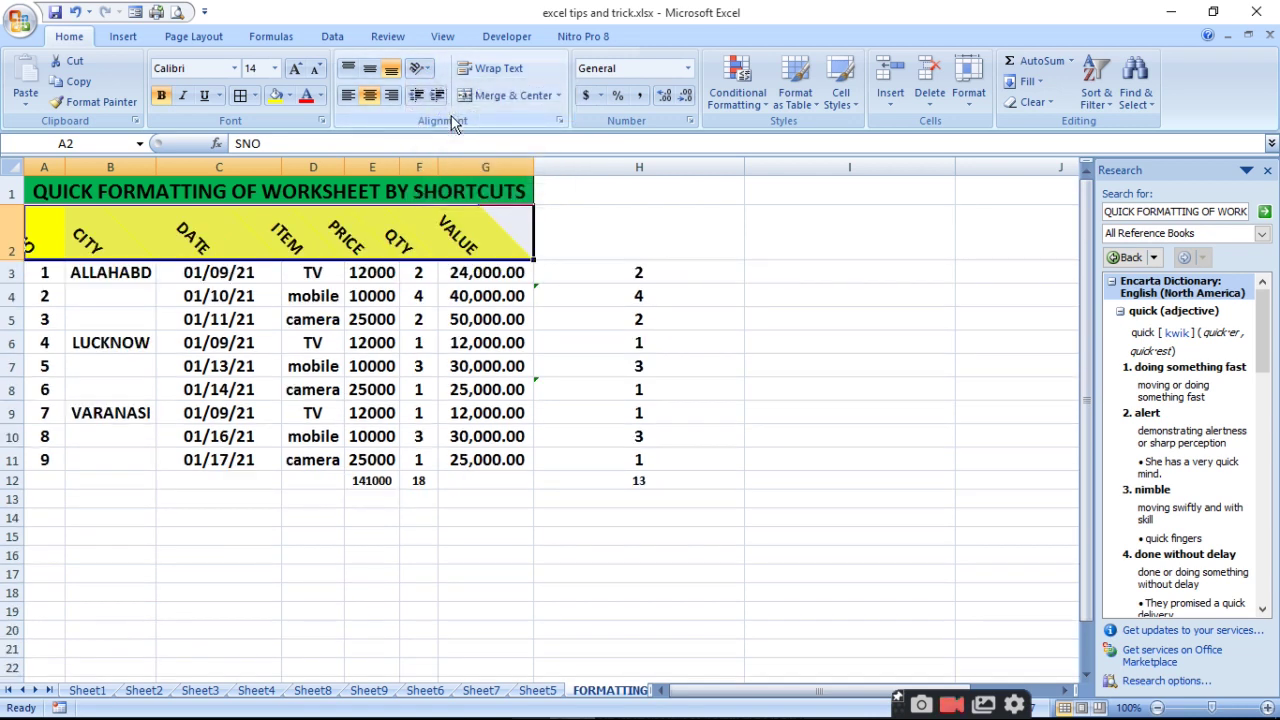
{"action": "left_click", "coordinate": [426, 68]}
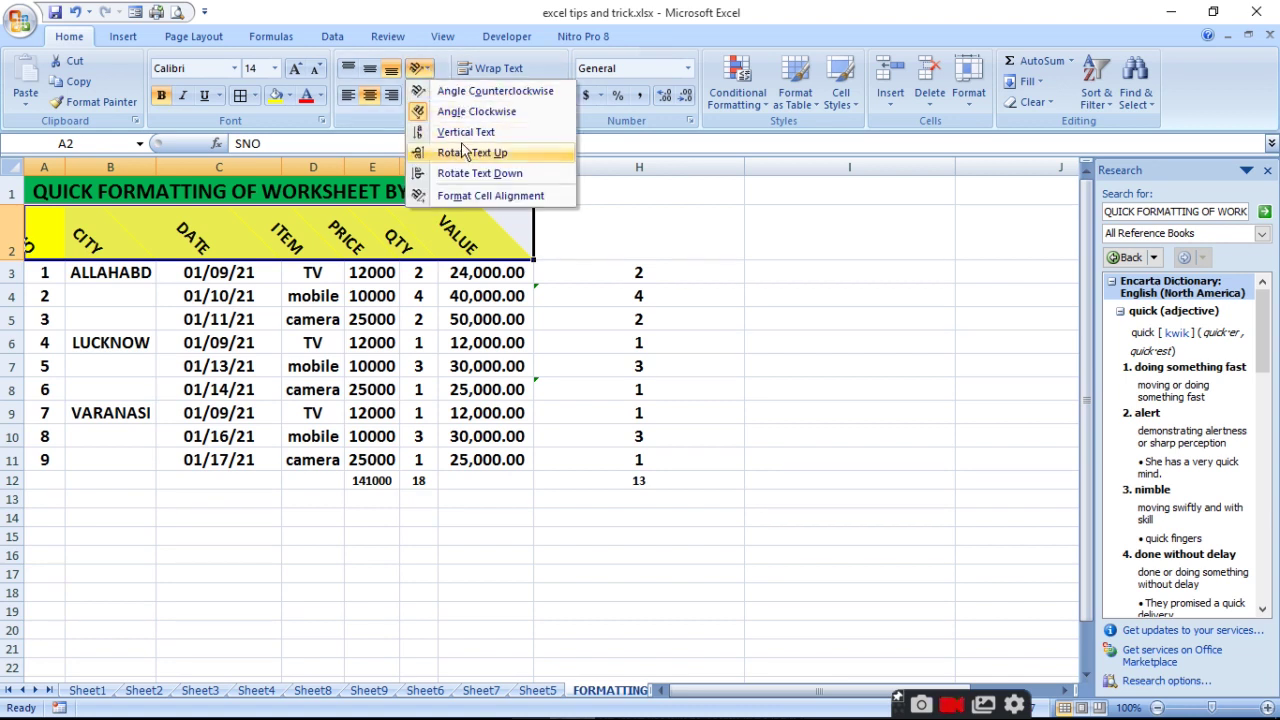
{"action": "left_click", "coordinate": [462, 91]}
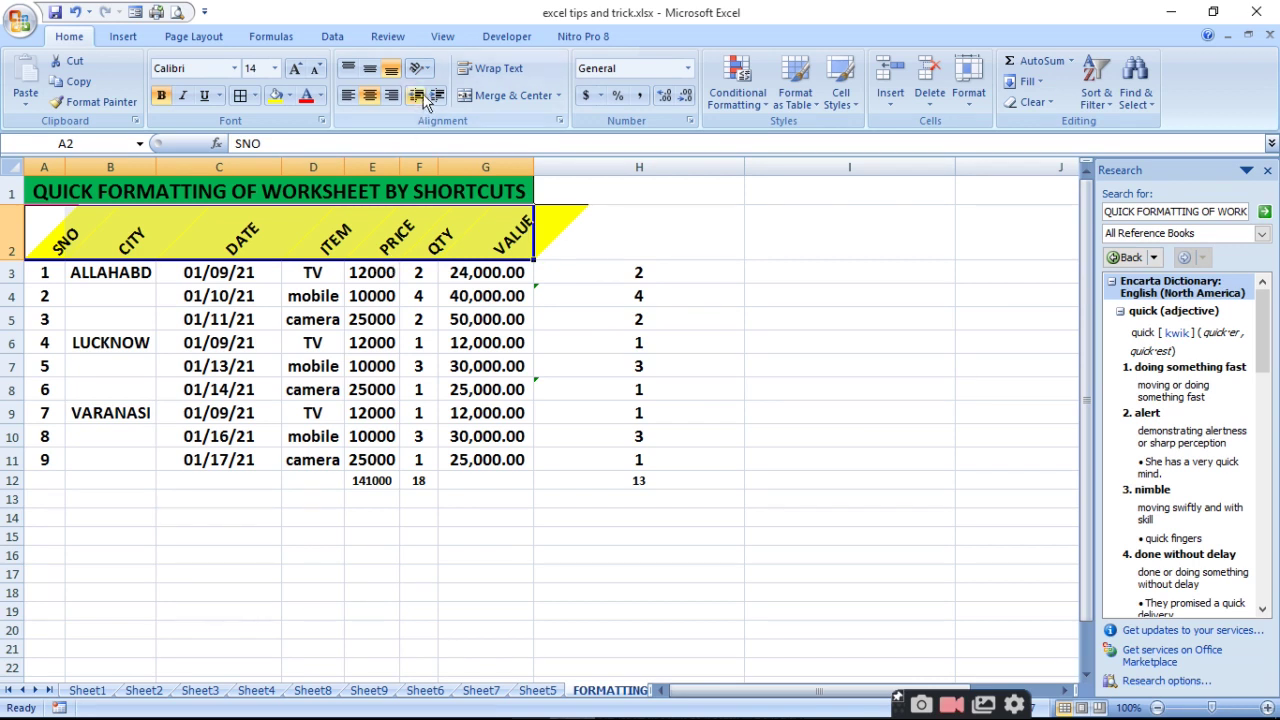
{"action": "left_click", "coordinate": [426, 68]}
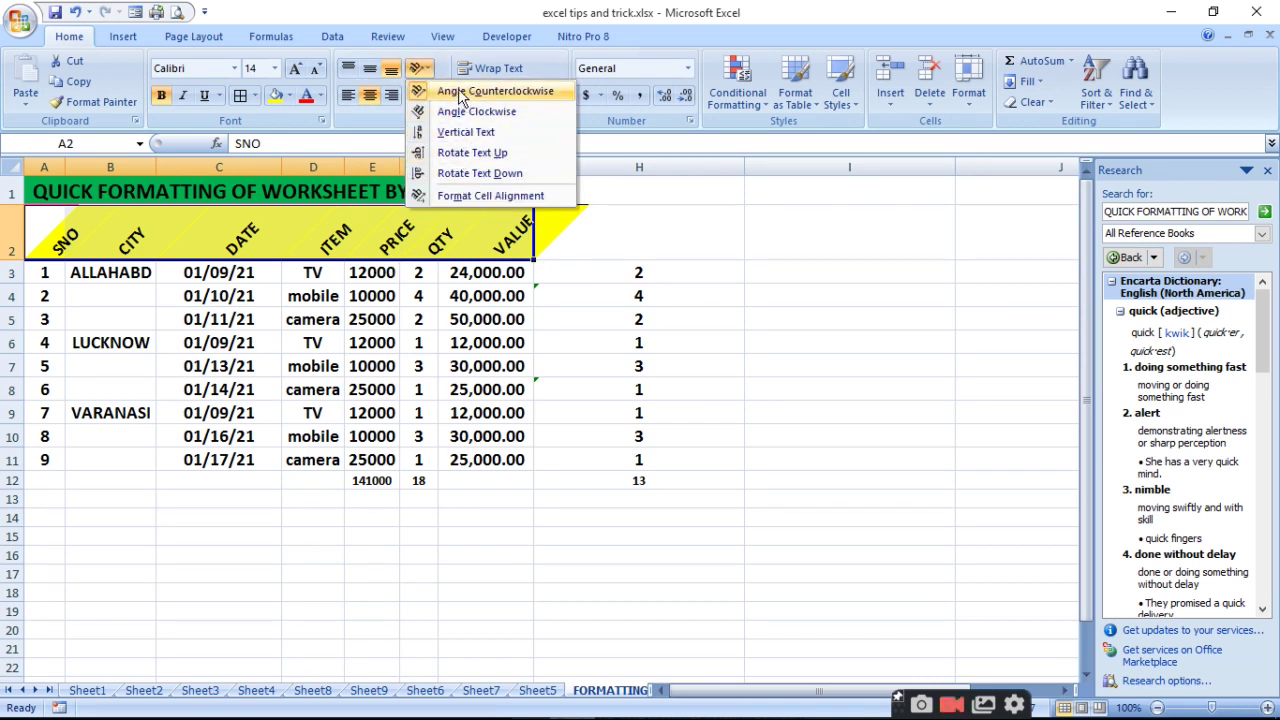
{"action": "left_click", "coordinate": [462, 197]}
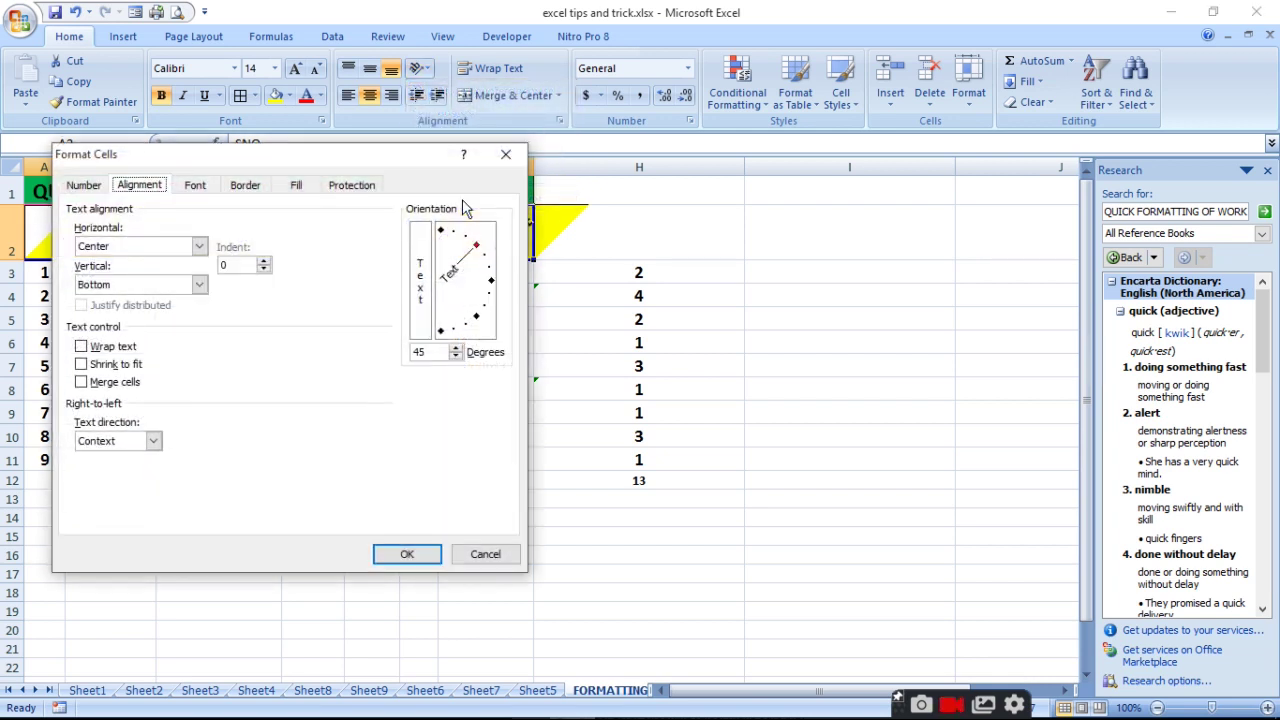
Set the header text orientation back to 0 degrees and close the Research pane
{"action": "left_click", "coordinate": [479, 255]}
{"action": "left_click_drag", "start_coordinate": [479, 255], "coordinate": [492, 290]}
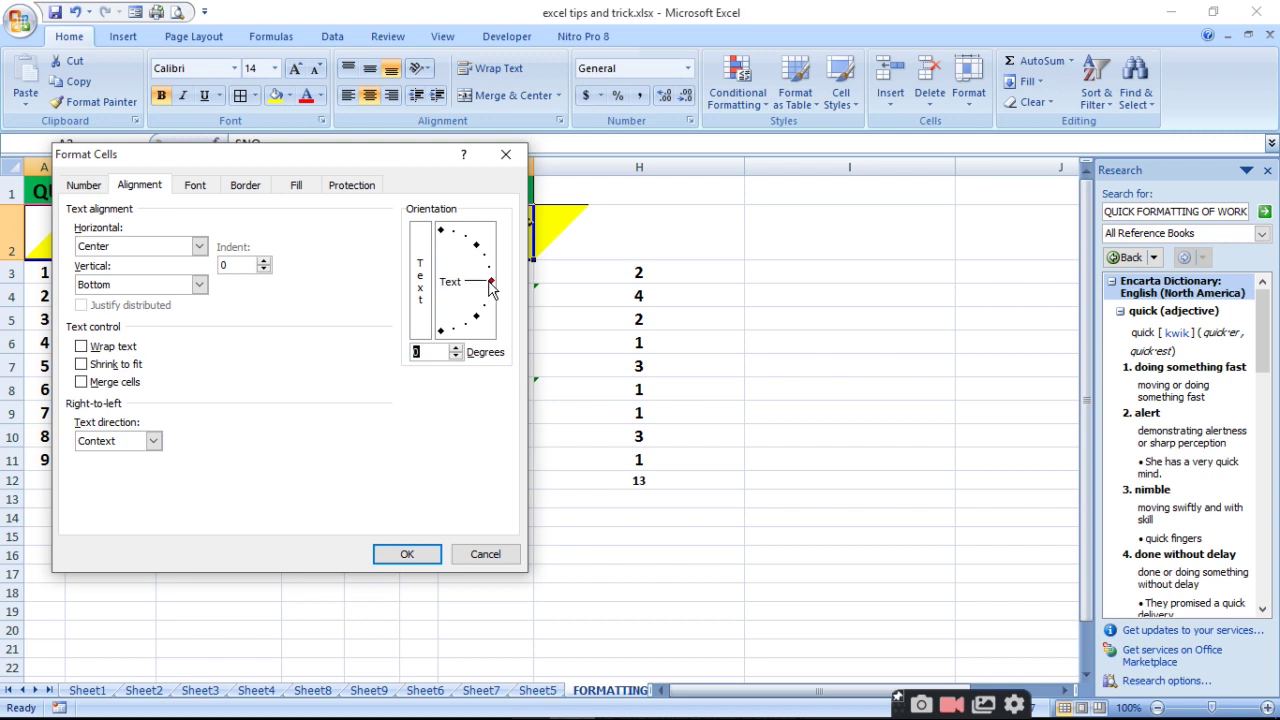
{"action": "left_click", "coordinate": [406, 558]}
{"action": "left_click", "coordinate": [628, 594]}
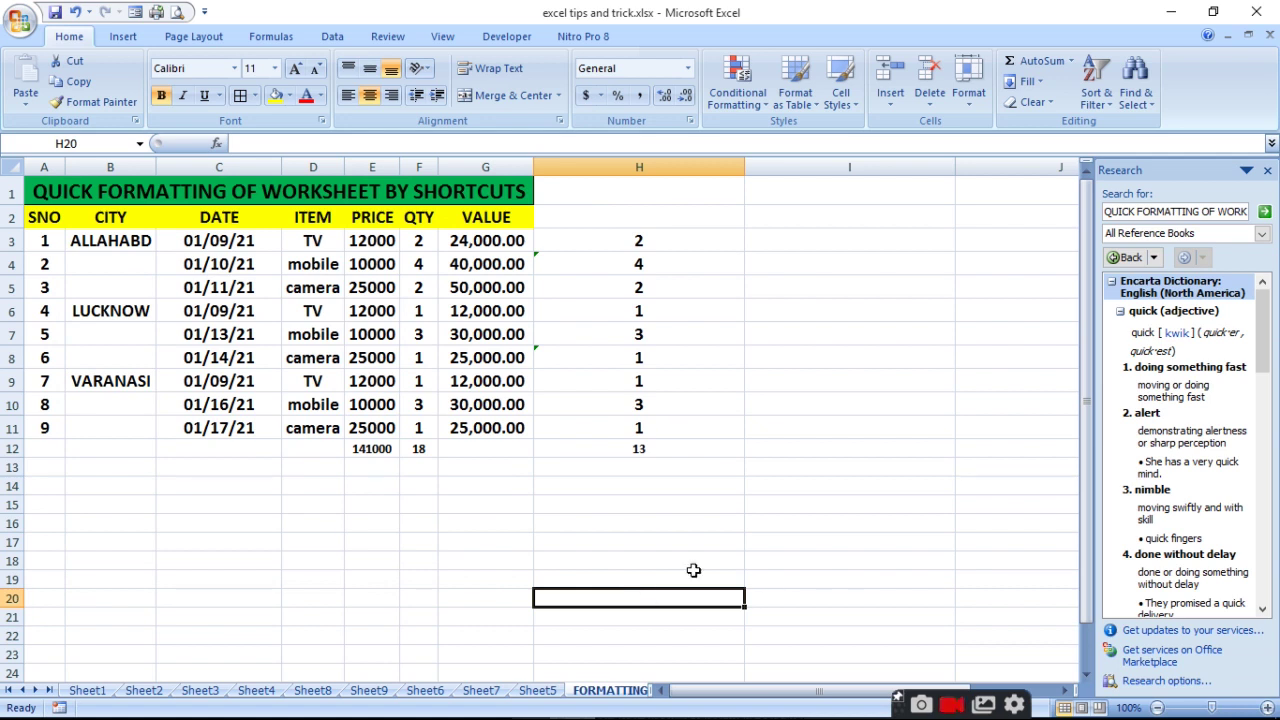
{"action": "left_click", "coordinate": [1267, 170]}
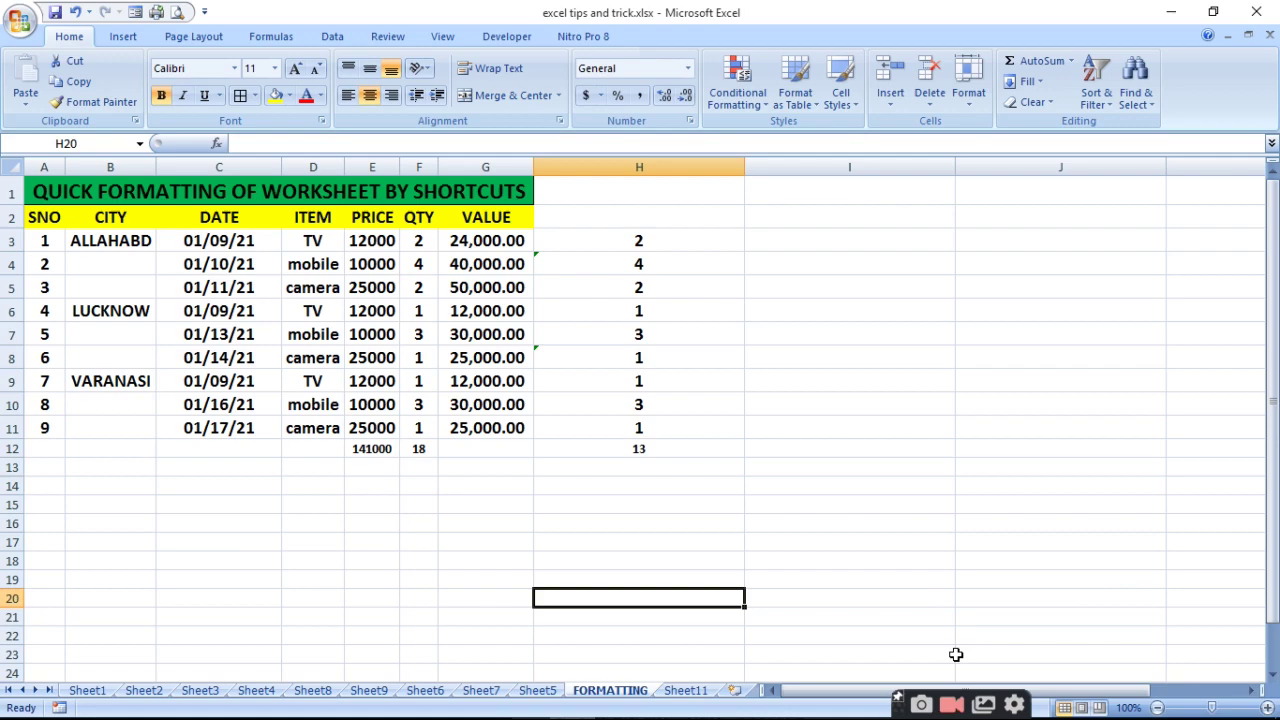